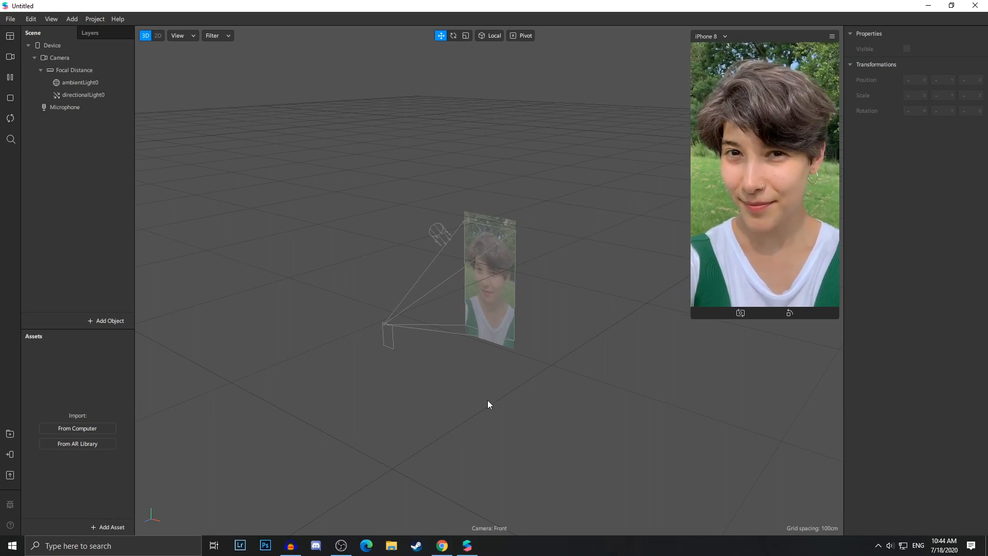
Switch to Chrome and read the Version v92 release notes in the Spark AR Studio changelog.
click(442, 545)
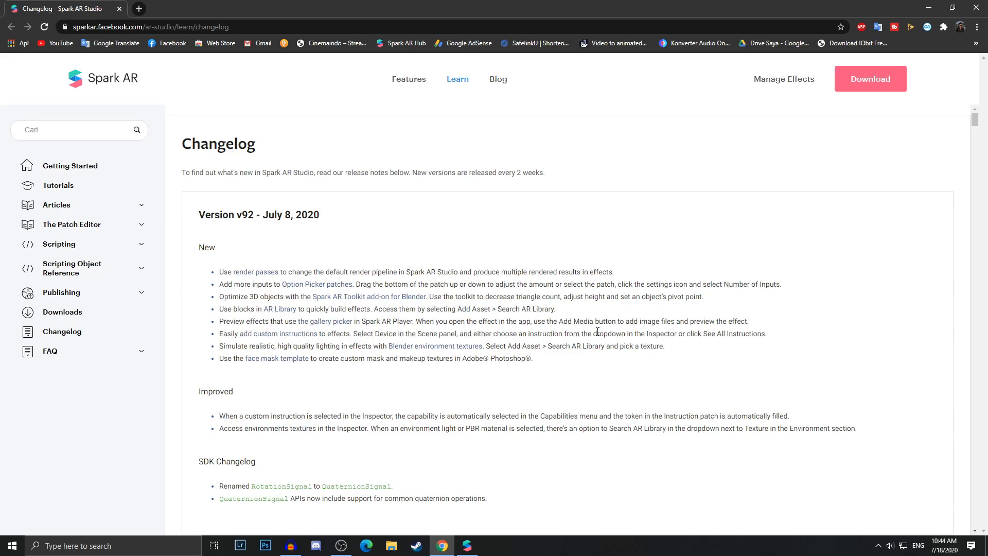
right_click(518, 296)
click(480, 283)
scroll(362, 256, down, 2)
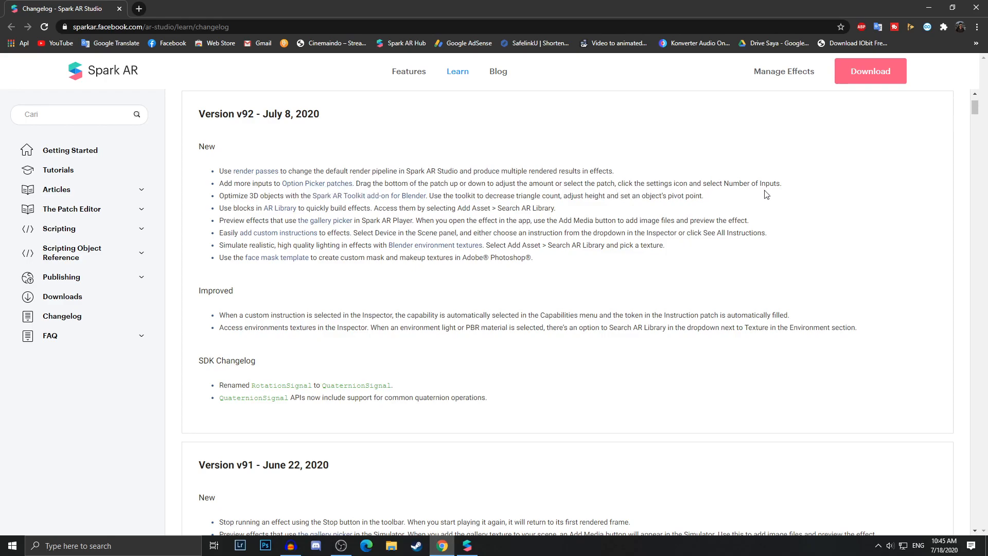
drag(793, 187, 721, 187)
click(642, 193)
Return to Spark AR Studio and examine the Device's opening-instruction setting and the project's capabilities.
key(alt+Tab)
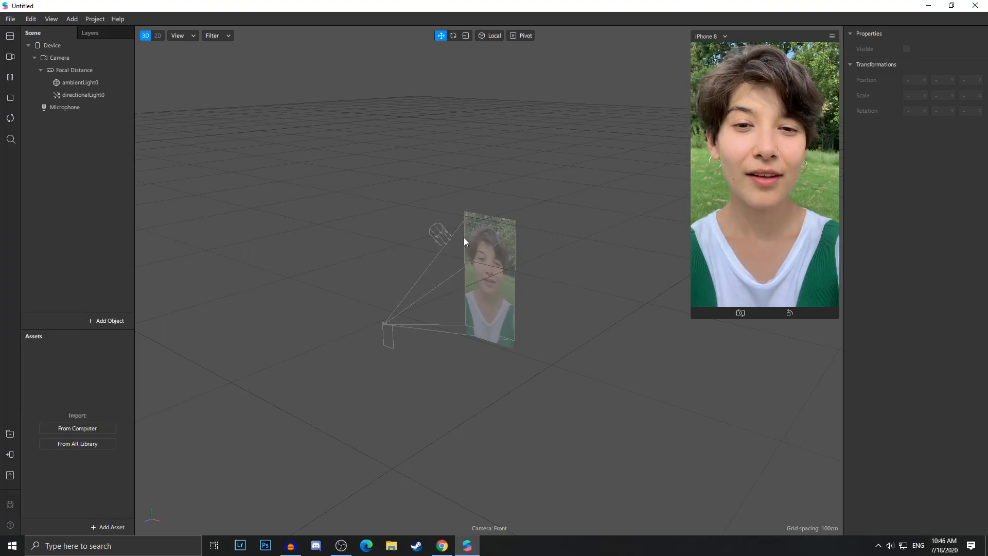
click(101, 47)
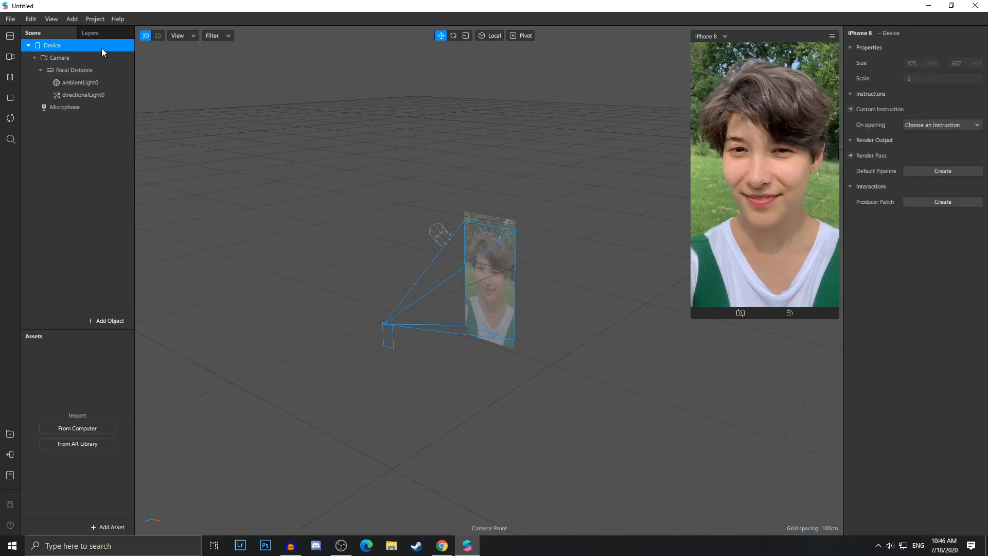
click(921, 125)
click(926, 110)
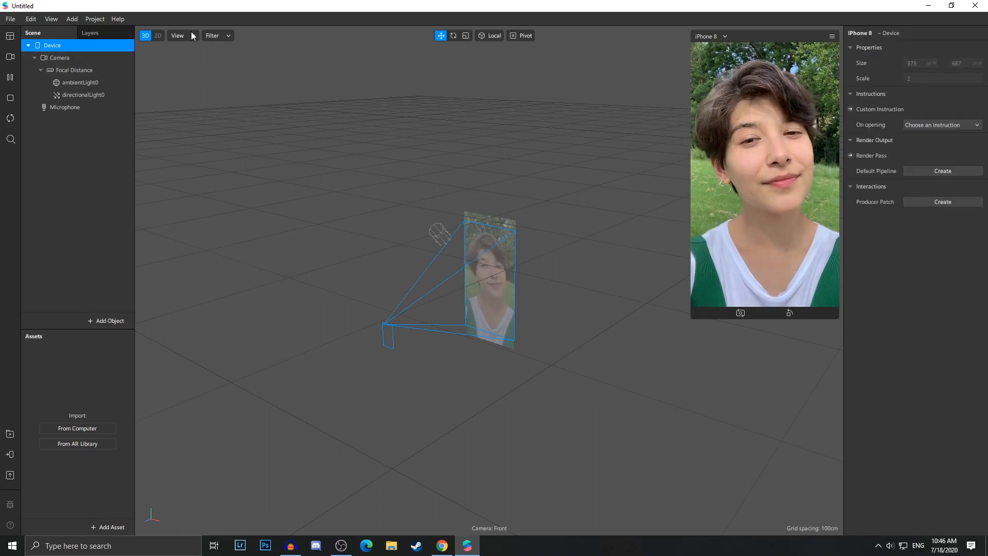
click(94, 19)
click(156, 38)
click(326, 176)
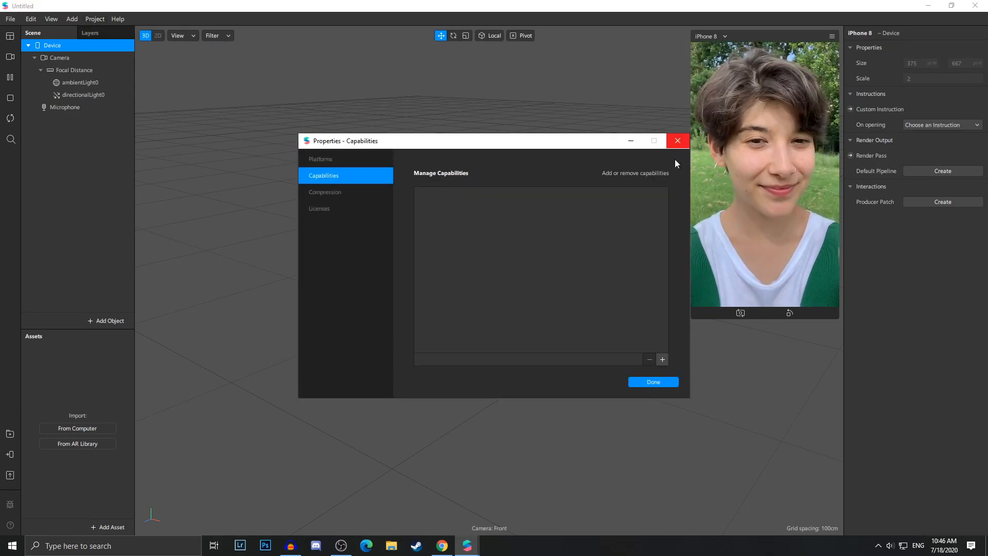
click(679, 142)
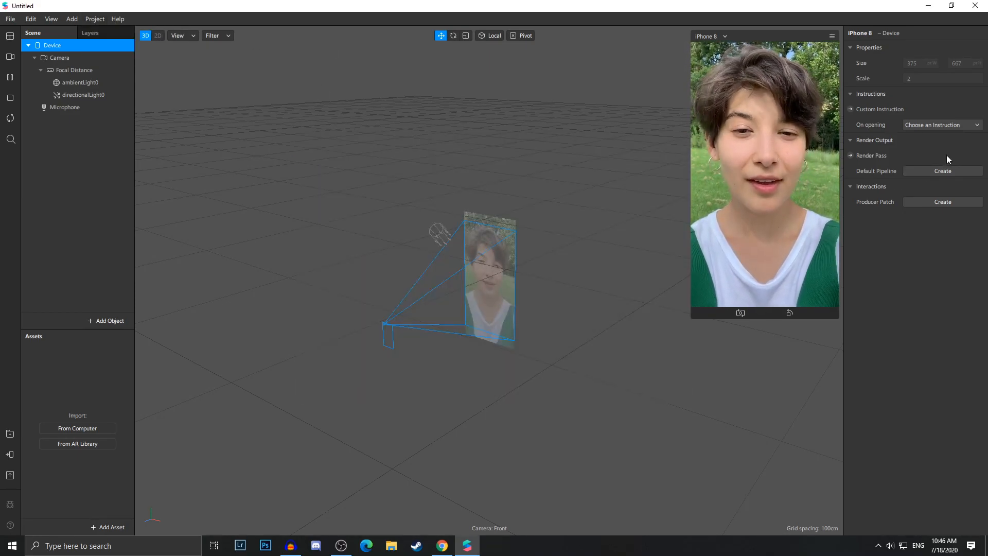
Browse the full list of custom instructions available for the Device on opening.
click(930, 122)
click(866, 116)
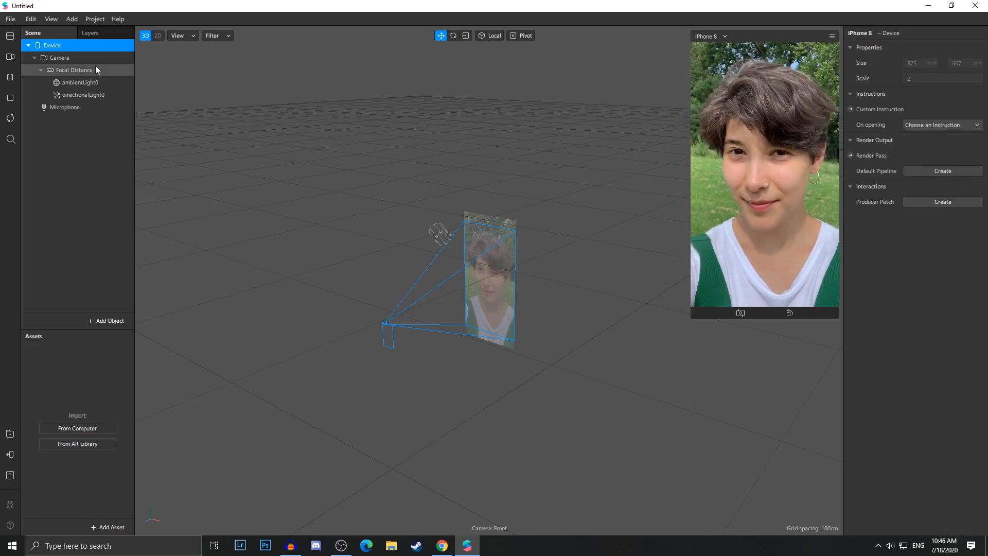
click(928, 123)
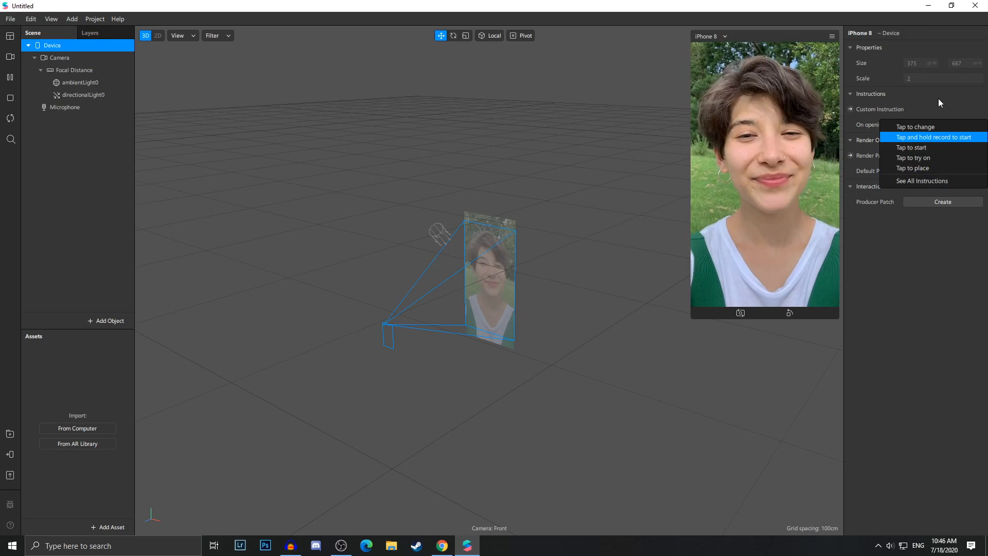
click(927, 181)
scroll(724, 288, down, 10)
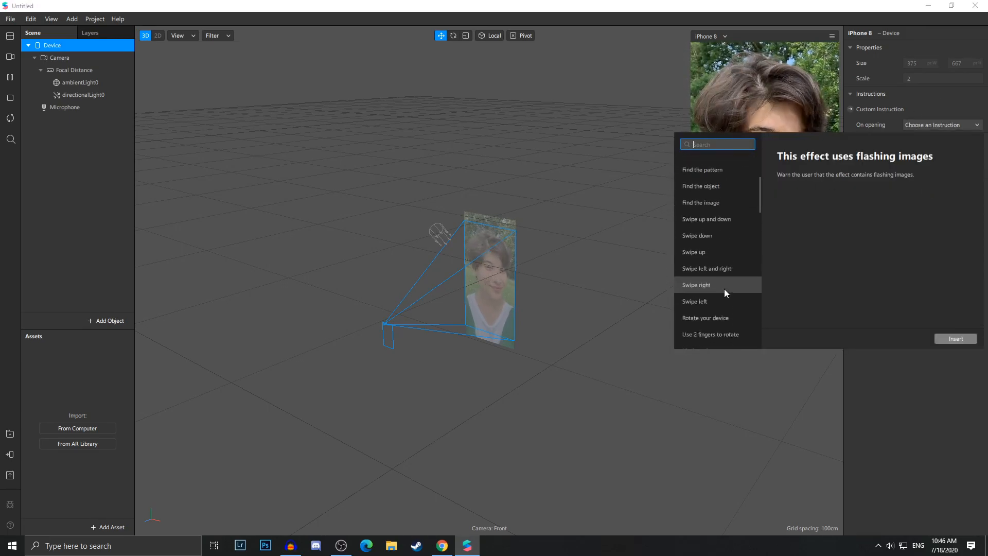
click(949, 401)
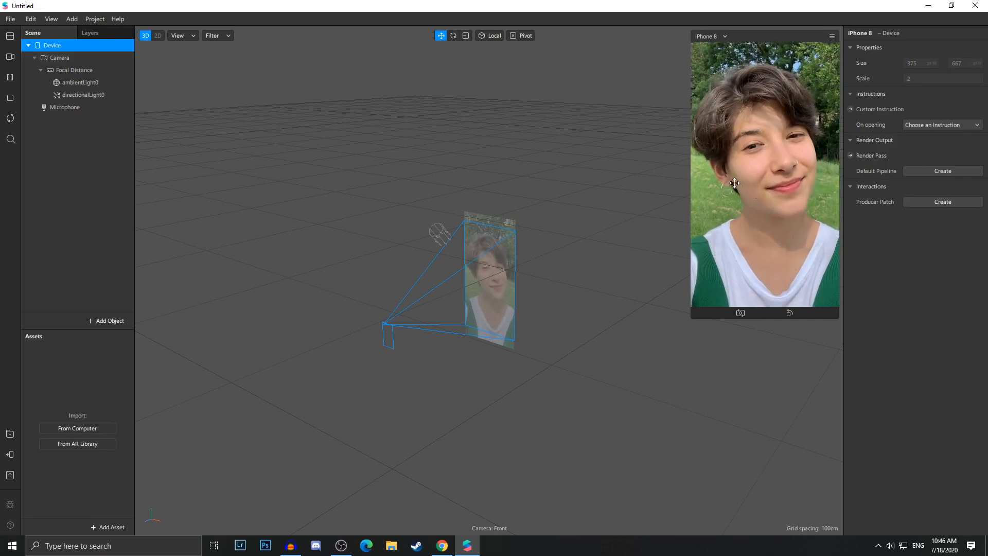
Create the default render pipeline for the Device's render output.
click(850, 156)
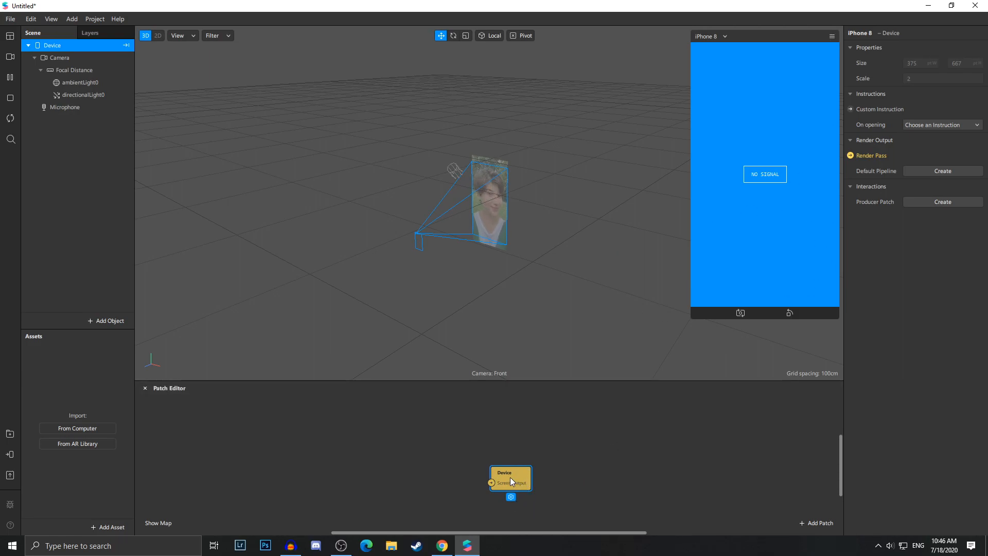
key(Delete)
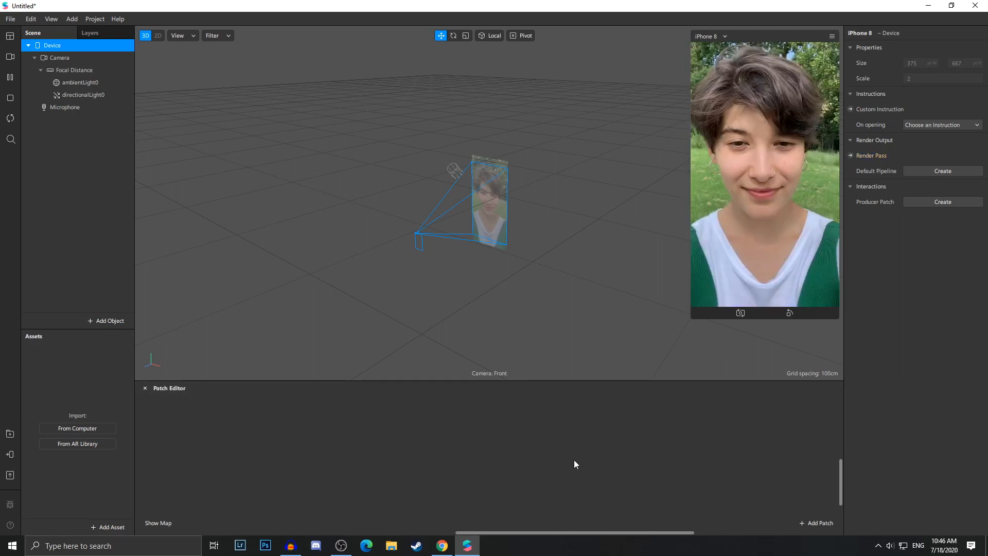
click(929, 171)
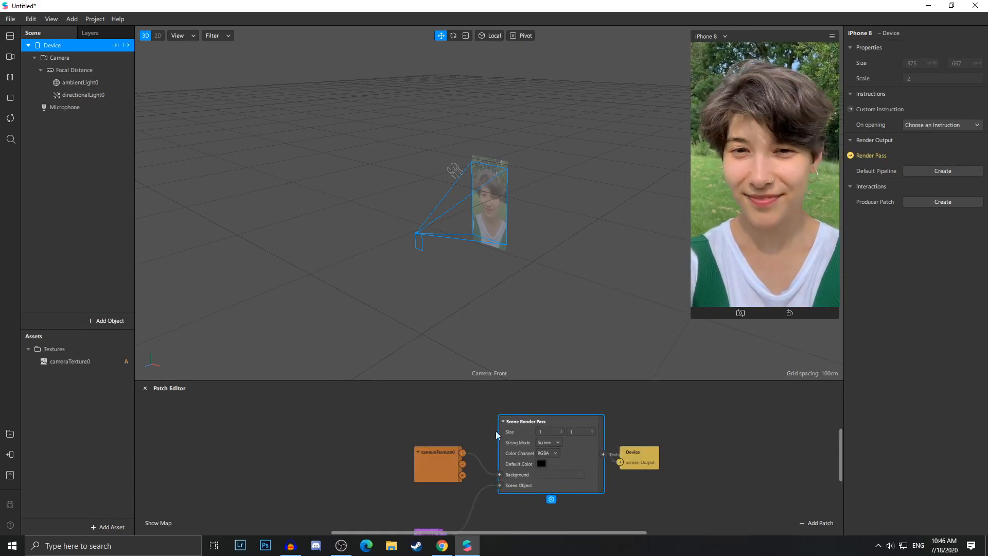
Space out the Scene Render Pass and Device output patches and disconnect the link between them.
drag(655, 547, 655, 547)
drag(514, 430, 421, 438)
click(420, 495)
drag(551, 443, 580, 463)
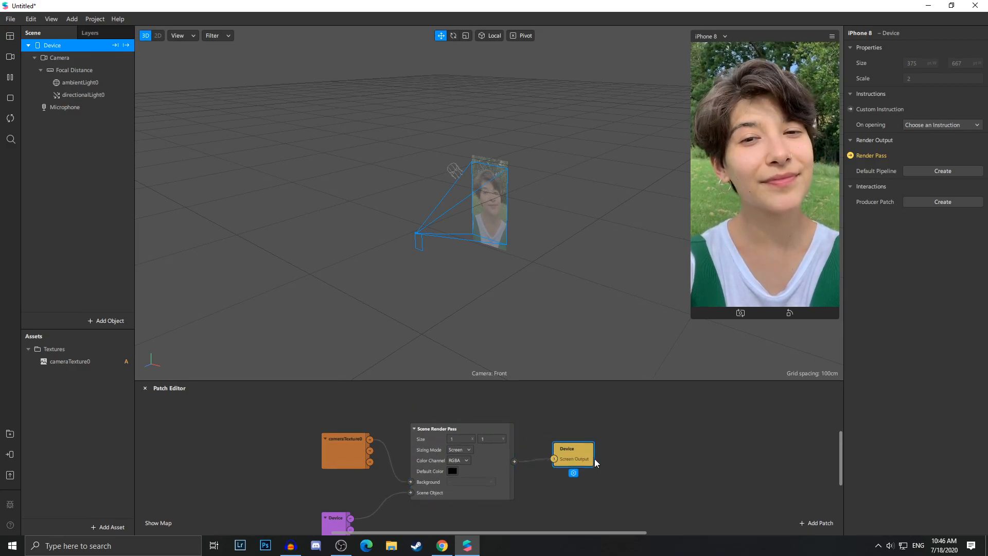
double_click(580, 435)
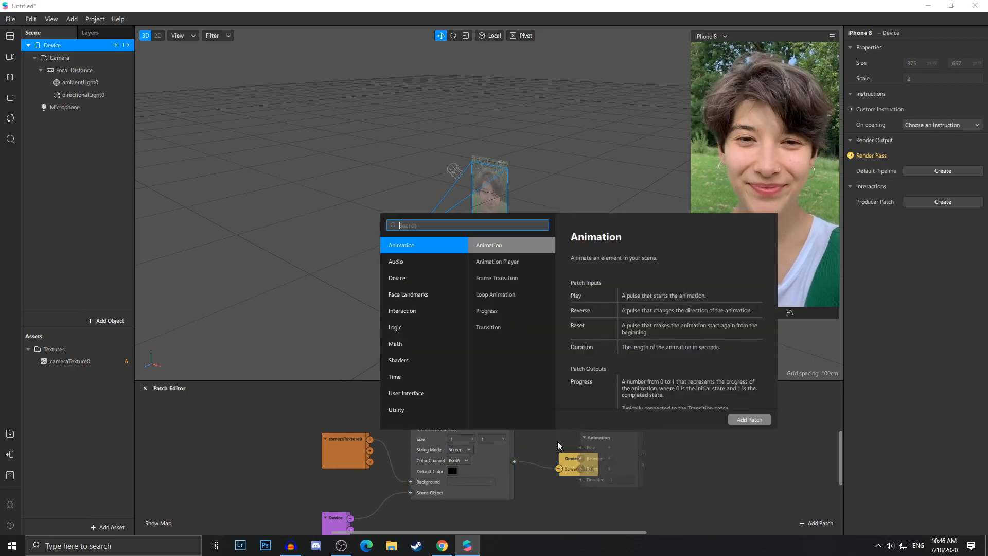
click(525, 445)
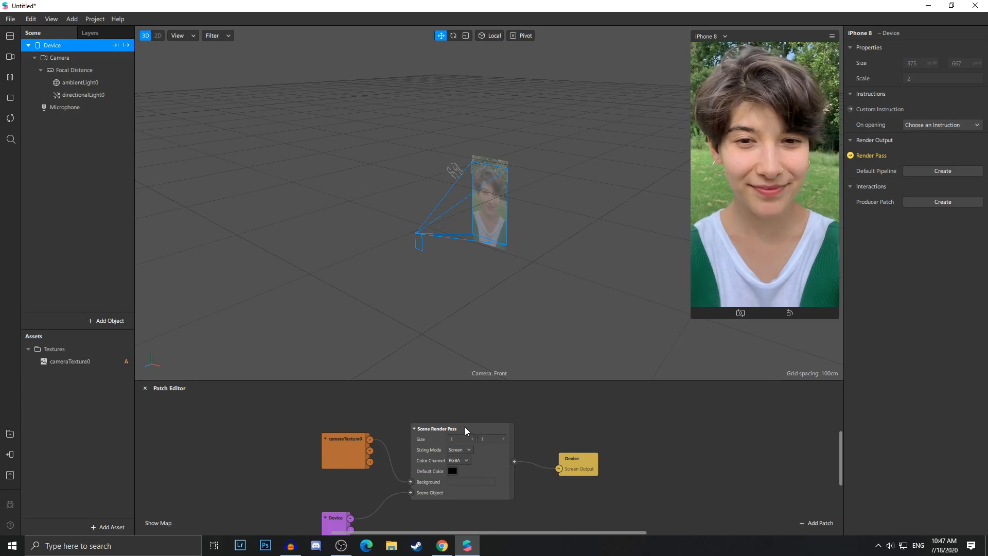
mouse_move(593, 468)
mouse_down()
mouse_move(606, 469)
mouse_move(619, 448)
mouse_move(612, 467)
mouse_up()
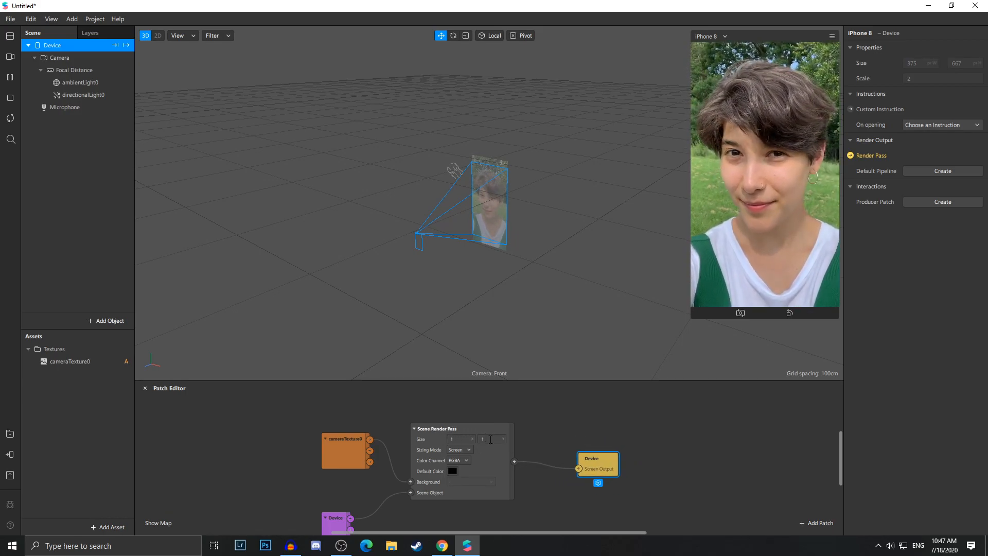
scroll(474, 485, down, 1)
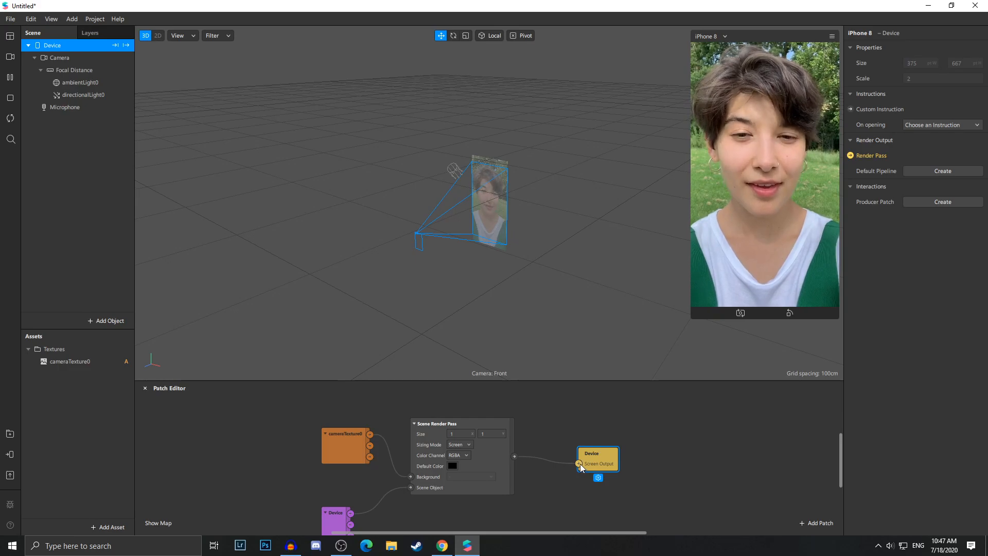
drag(579, 464, 665, 463)
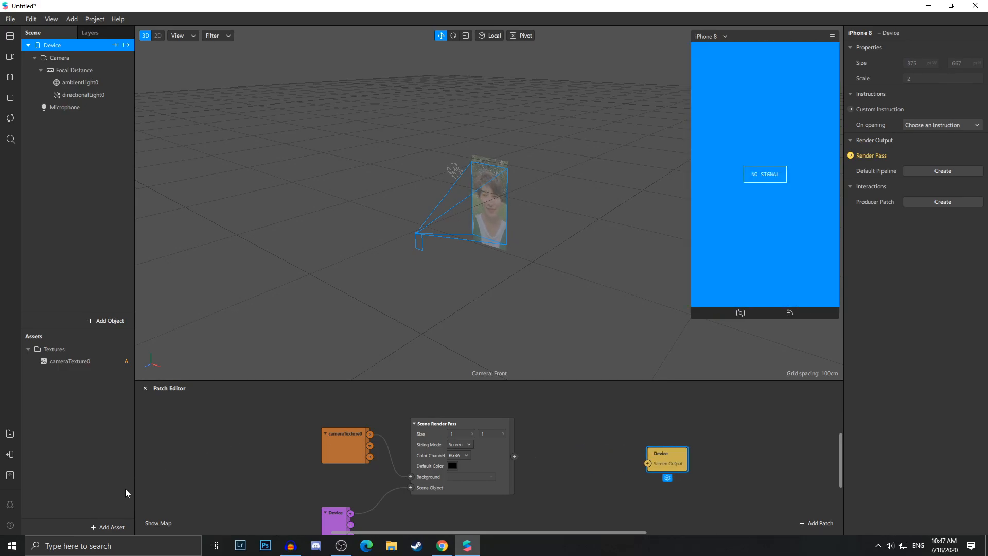
Search the AR Library's patch assets for "Adjust" and import Adjust Colors into the project.
click(108, 527)
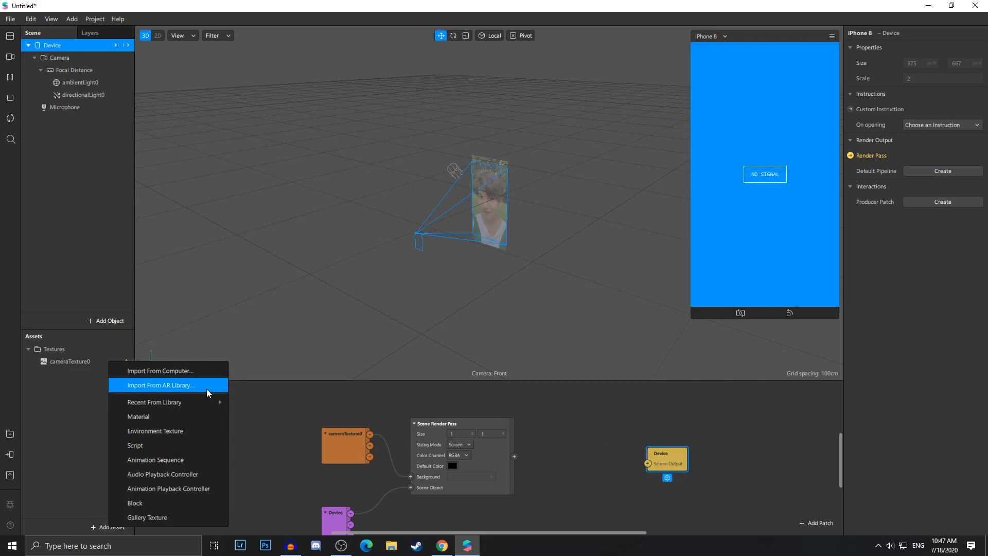
click(222, 384)
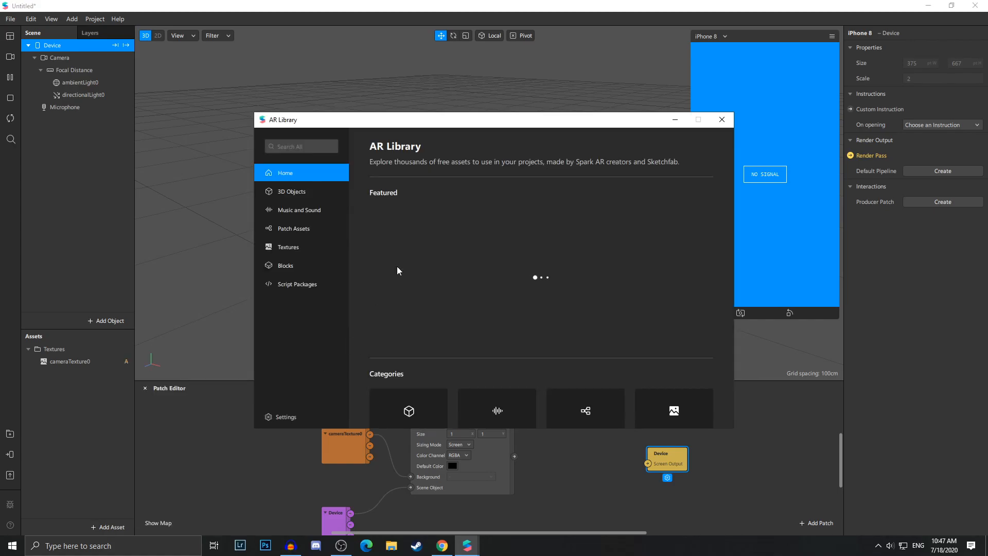
click(299, 230)
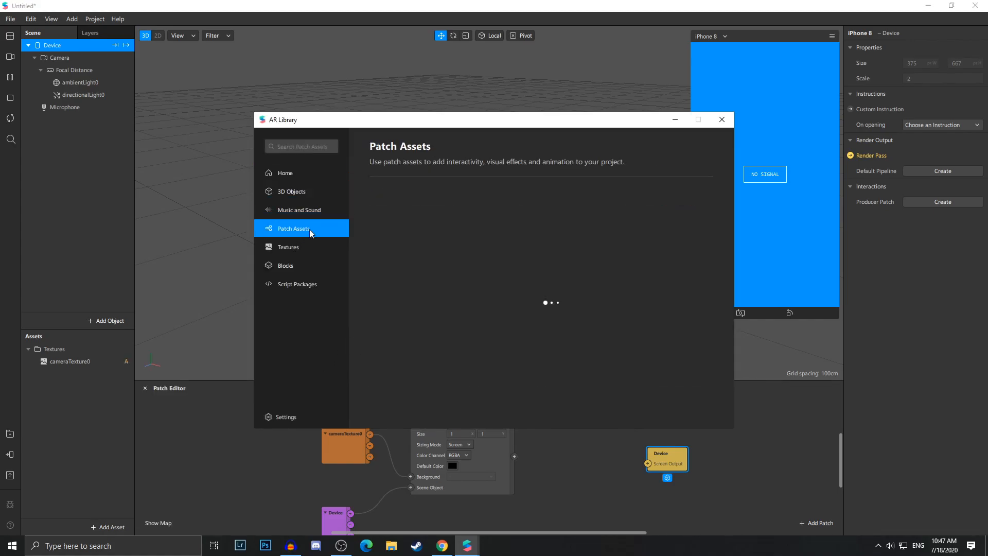
click(301, 147)
text(Adjust)
key(Return)
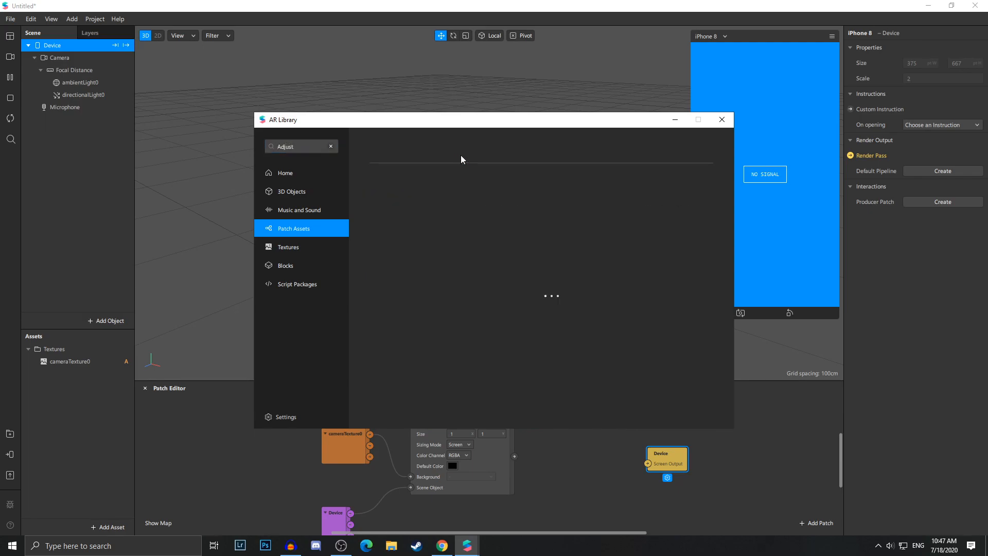
click(491, 201)
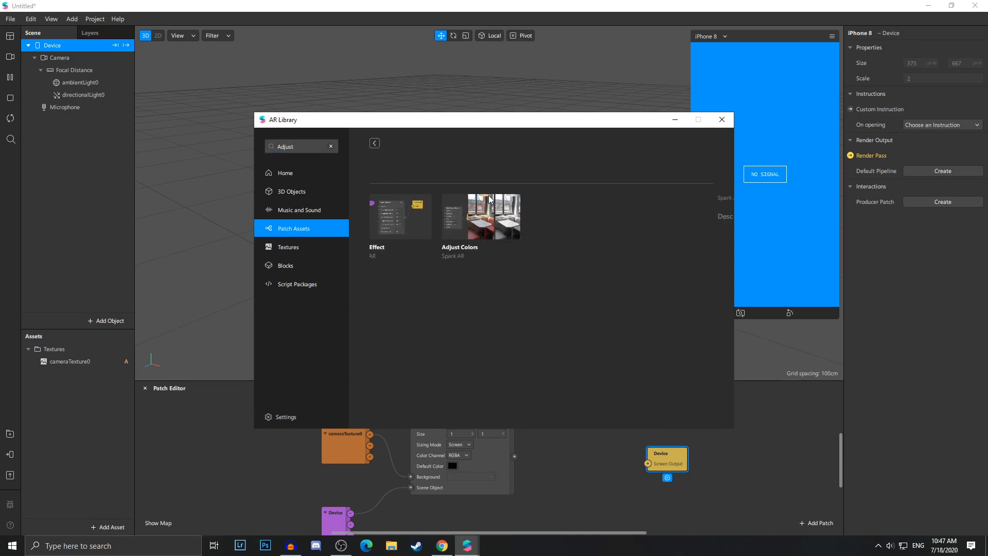
click(691, 168)
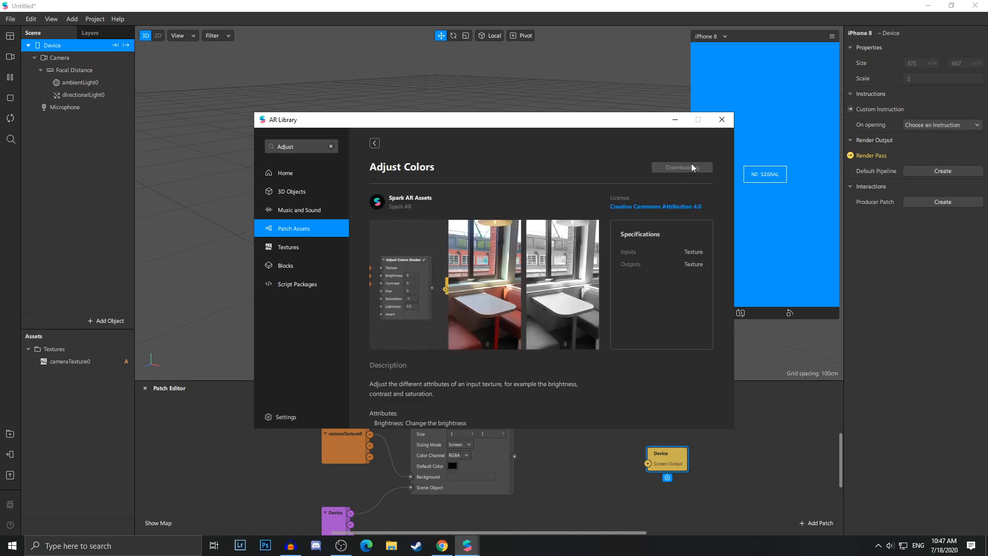
click(721, 119)
Place the Adjust Colors Shader between the Scene Render Pass and Device patches, and feed the render pass into its Texture input.
drag(76, 386, 561, 437)
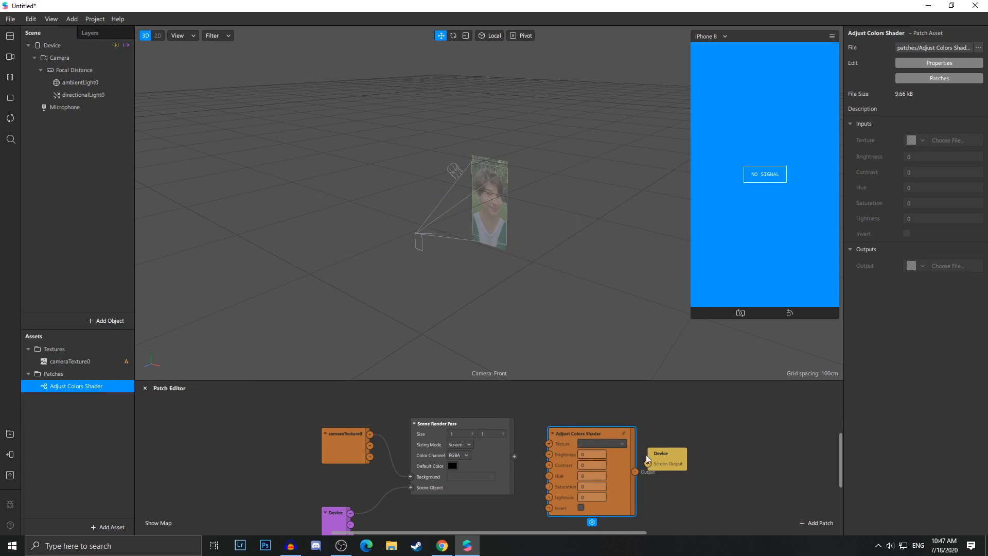
drag(671, 464, 723, 468)
drag(591, 445, 612, 435)
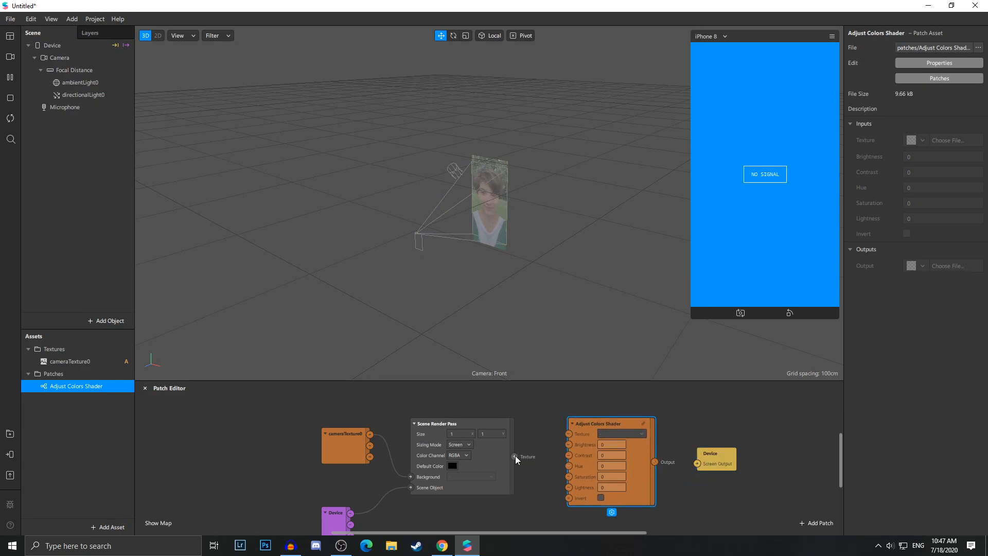
drag(515, 456, 568, 433)
Add a Loop Animation patch driving the Adjust Colors Shader's Hue, and connect the shader's output to the Device's Screen Output.
scroll(479, 461, down, 3)
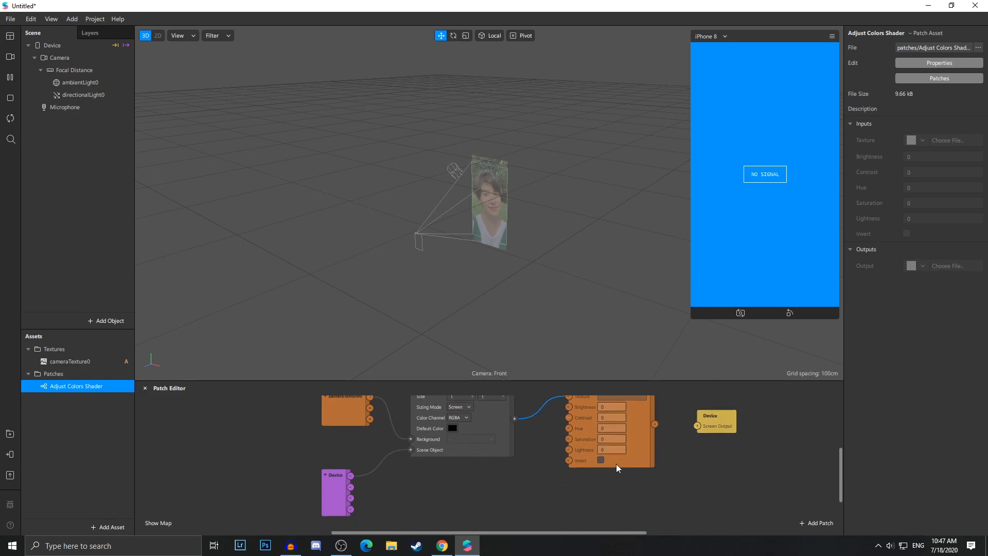
right_click(498, 452)
text(loop)
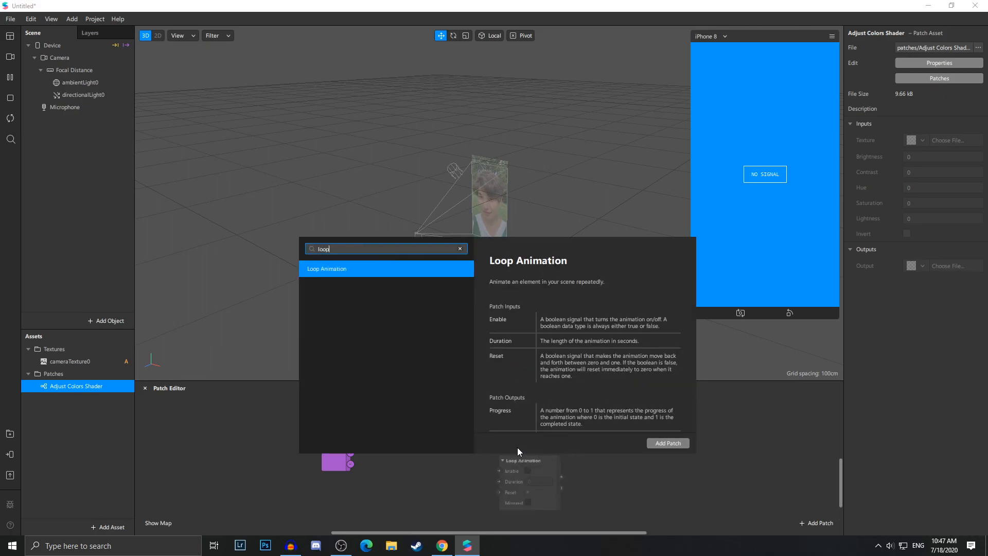
key(Return)
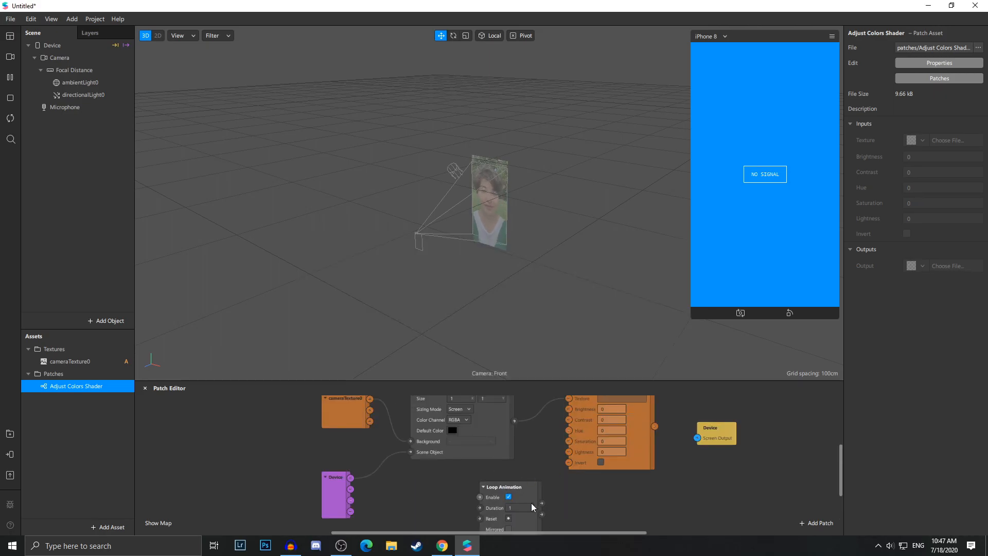
drag(542, 493, 568, 421)
scroll(649, 428, up, 1)
drag(654, 454, 697, 468)
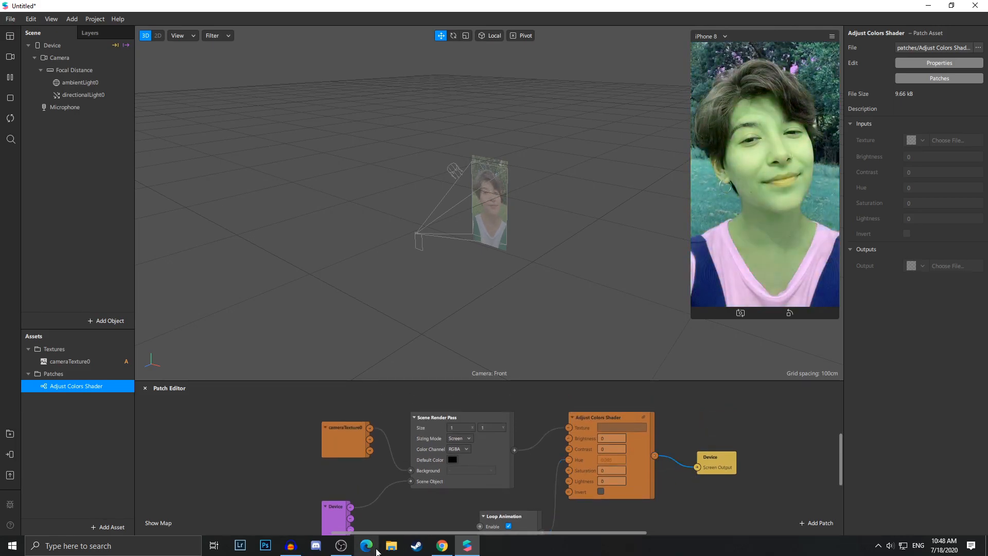
scroll(525, 478, down, 1)
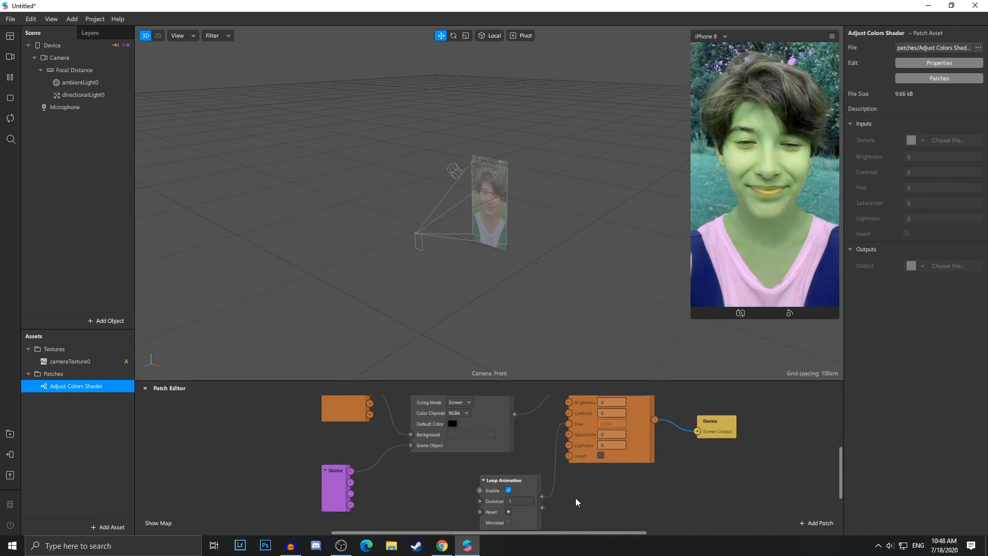
scroll(581, 503, up, 1)
scroll(685, 501, up, 1)
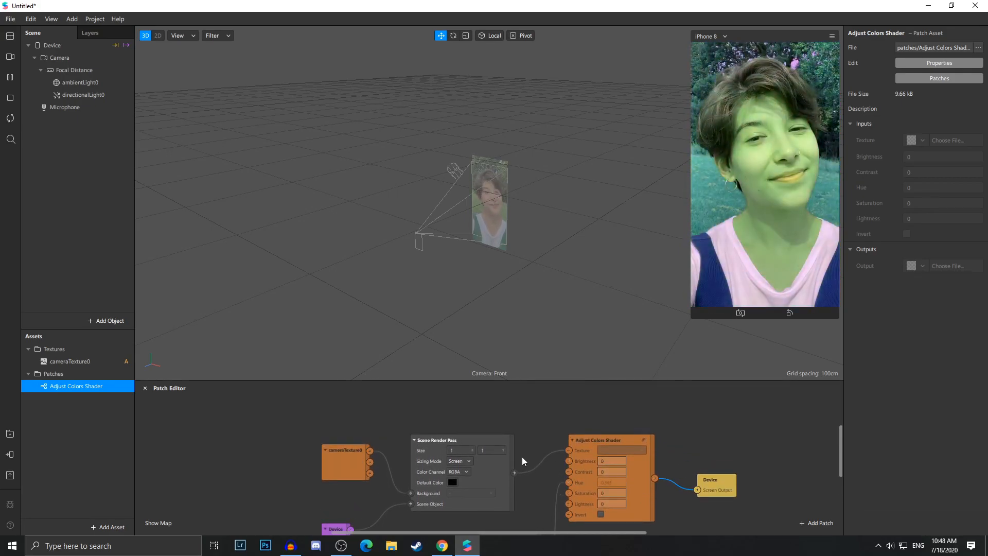
click(586, 444)
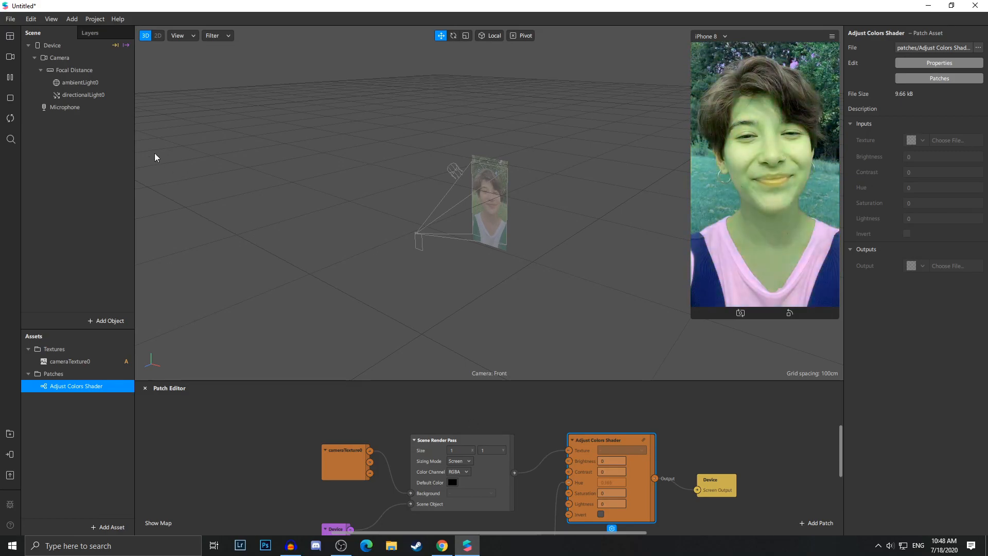
Examine how the Scene Render Pass, Adjust Colors Shader and Loop Animation patches form the chain that reaches the Device output.
click(96, 95)
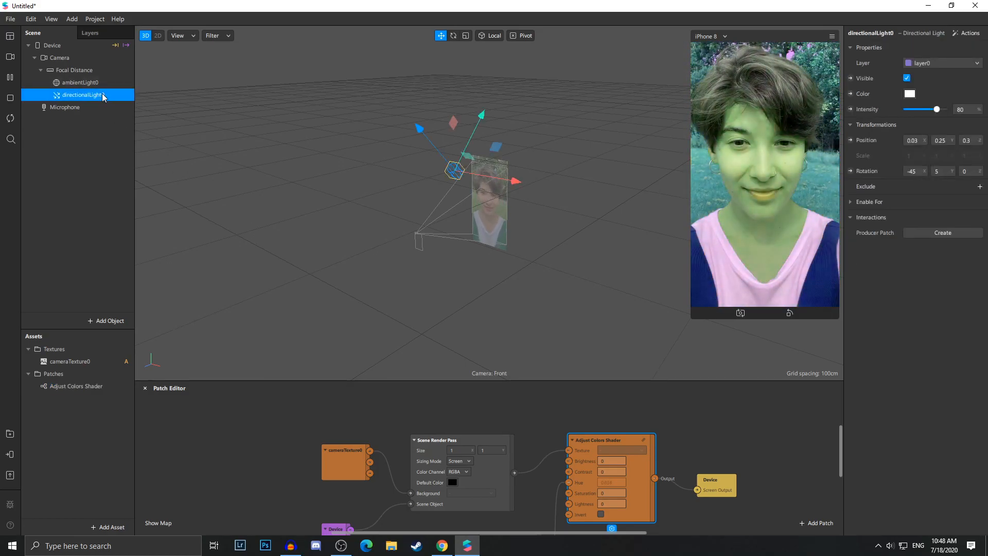
click(448, 441)
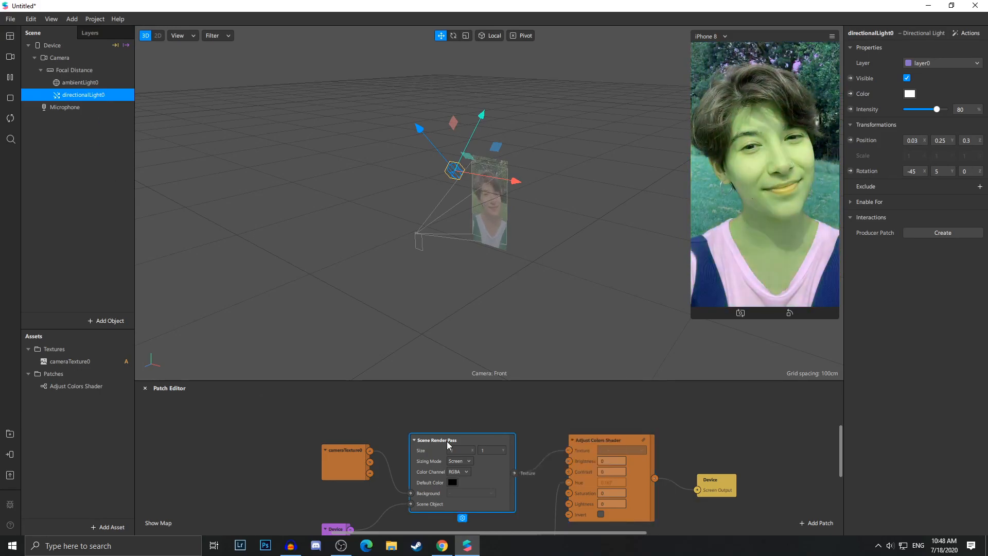
click(604, 444)
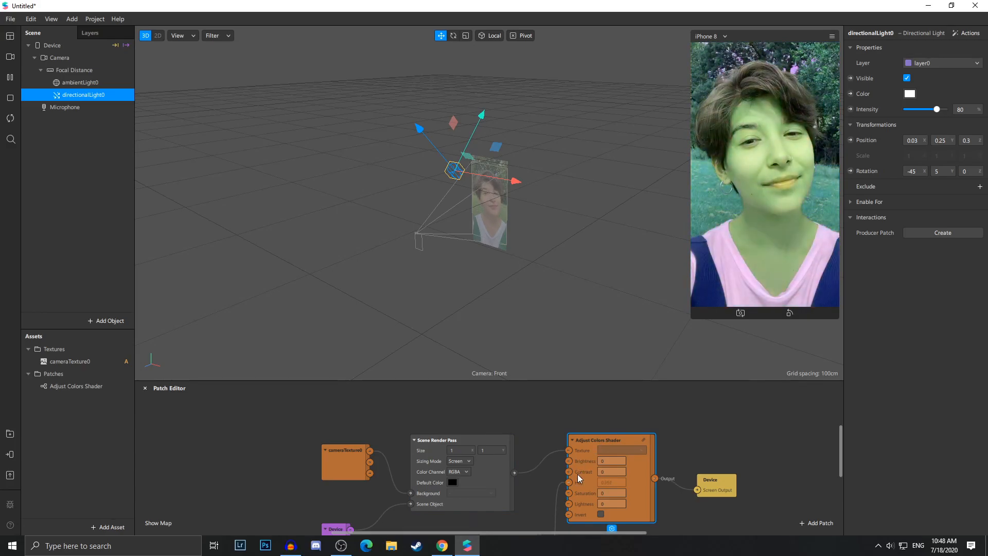
scroll(584, 493, down, 3)
click(527, 504)
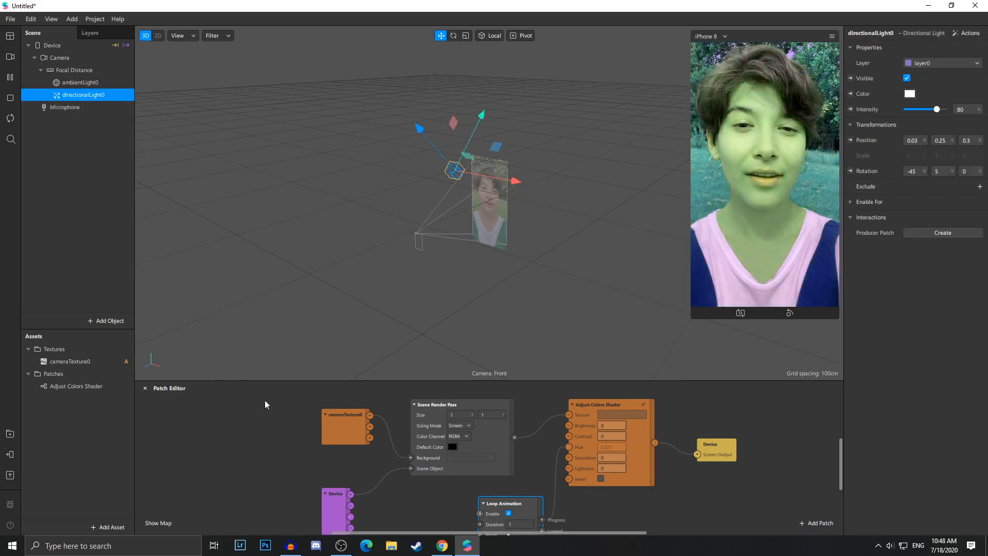
click(577, 418)
mouse_move(515, 502)
mouse_down()
mouse_move(507, 505)
mouse_move(525, 503)
mouse_up()
click(431, 408)
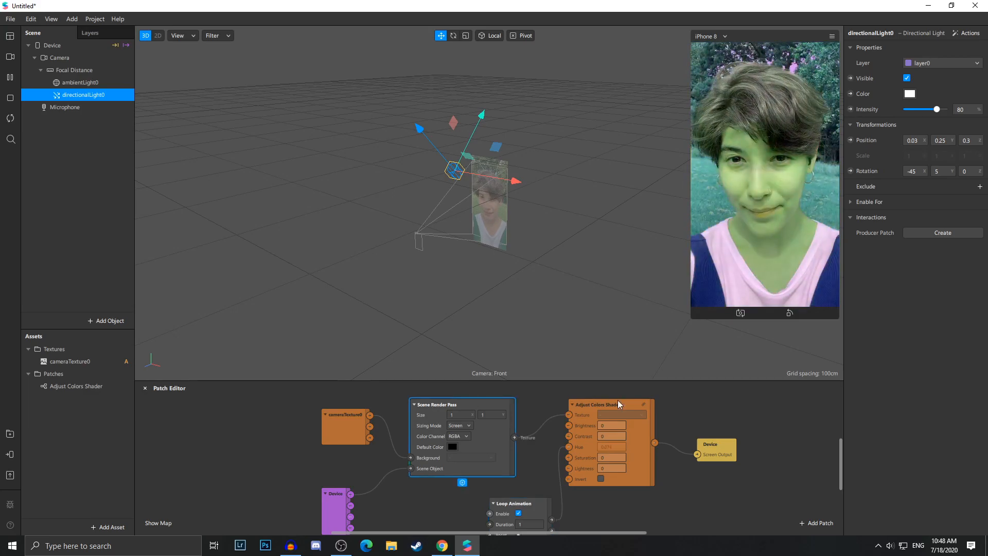
click(388, 488)
drag(523, 502, 509, 502)
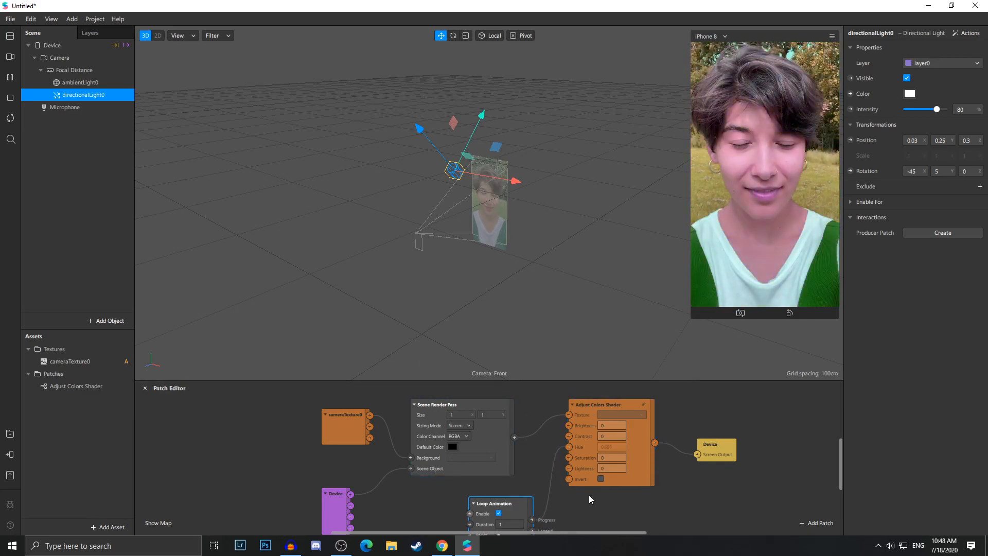
scroll(588, 499, up, 1)
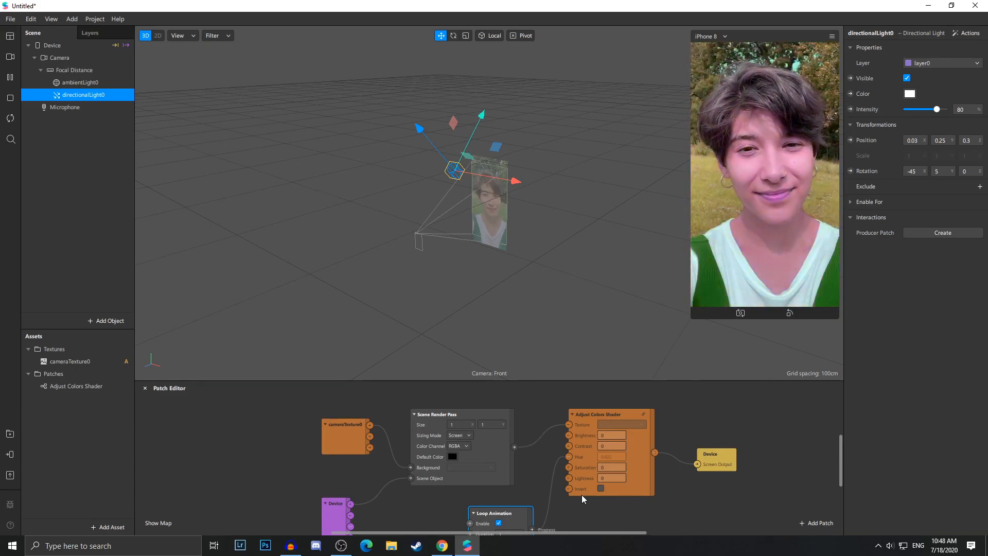
click(585, 423)
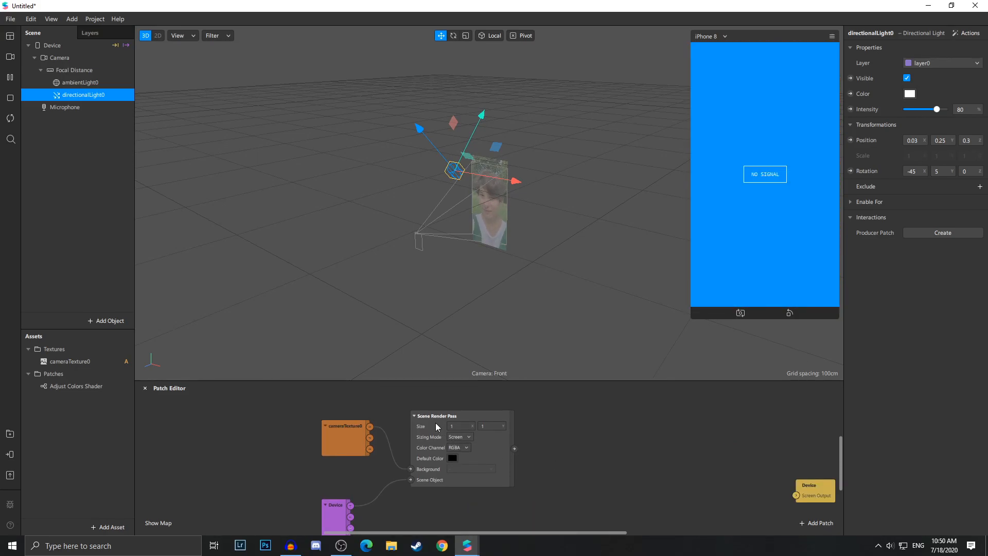
Replace the Scene Render Pass patch with a Shader Render Pass patch.
click(432, 416)
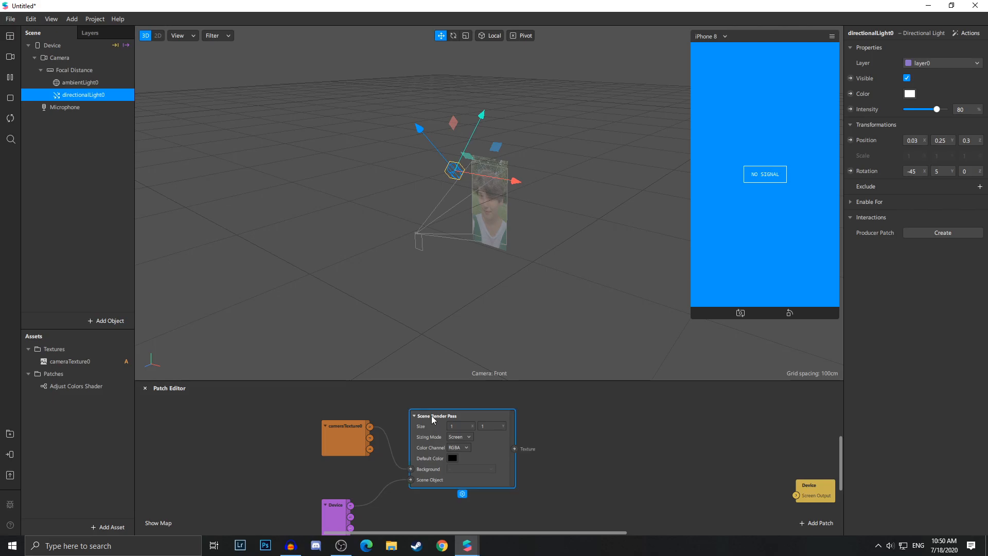
key(Delete)
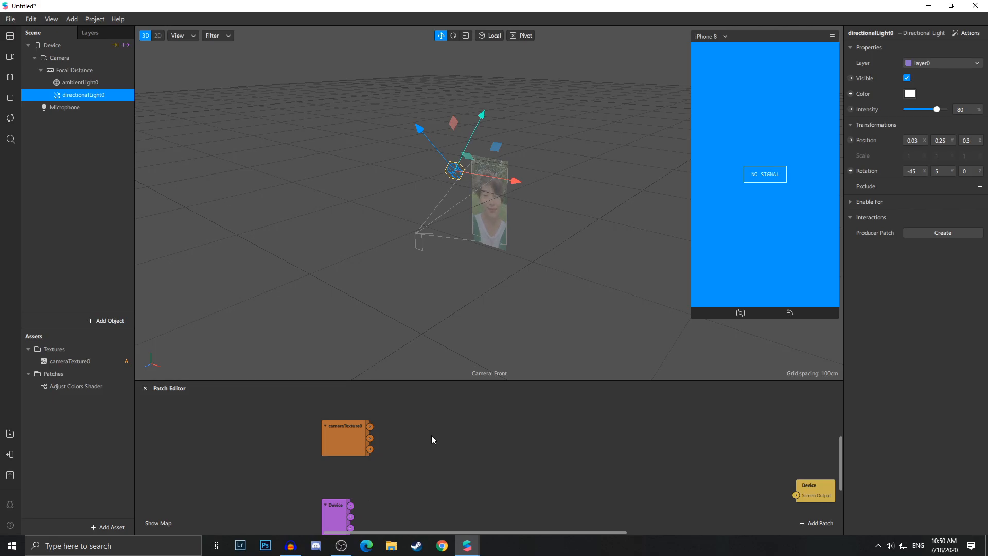
double_click(487, 450)
text(shader)
key(Down)
key(Return)
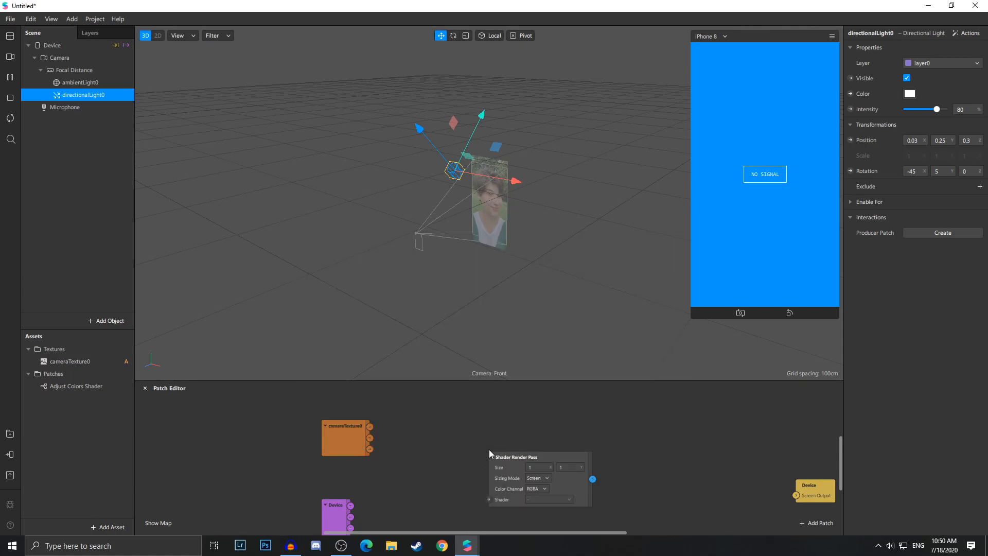
Add a Delay Frame patch fed by the Shader Render Pass, and connect the camera texture to its First Frame input.
double_click(455, 441)
text(dela)
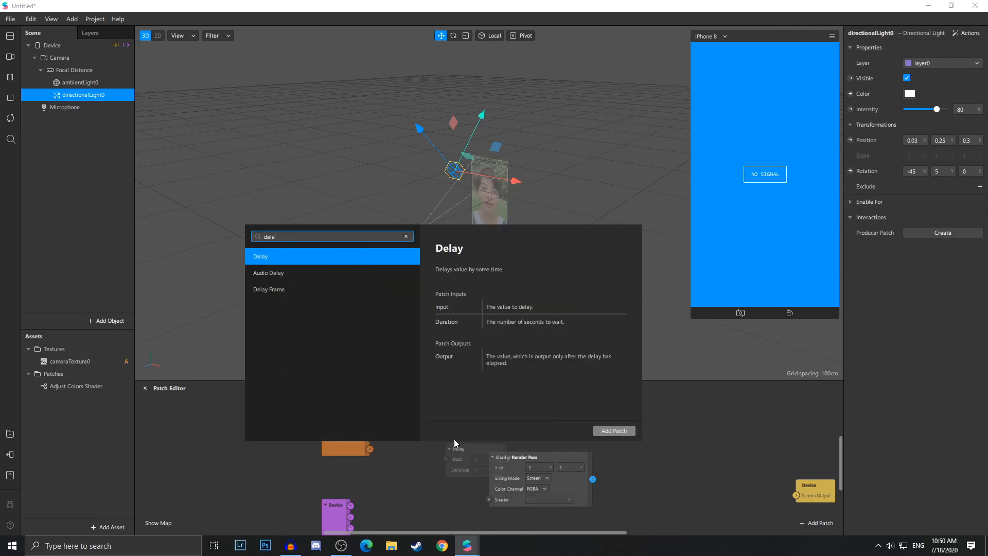
key(Down)
key(Down)
key(Return)
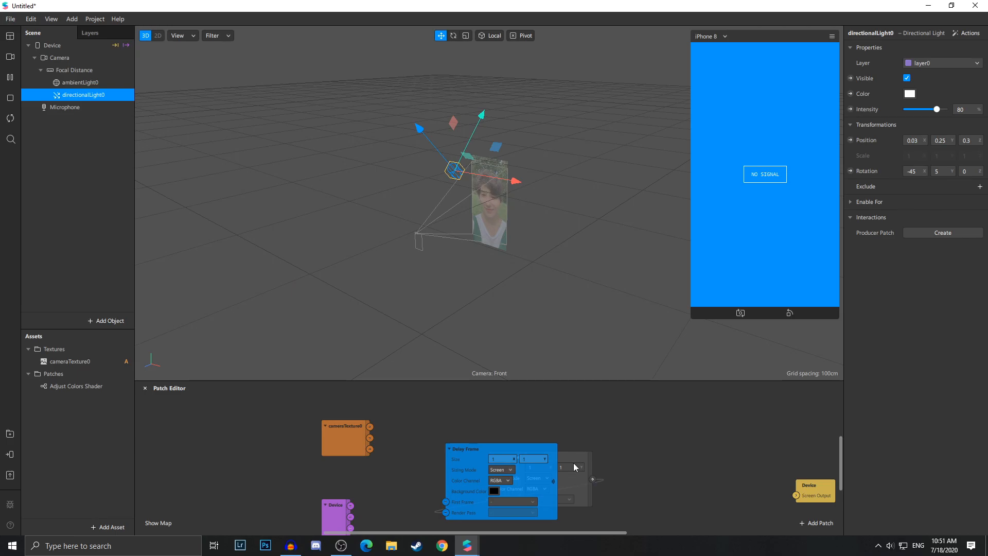
drag(371, 427, 441, 468)
Add a Mix patch below the Delay Frame and connect the camera texture to its first input.
scroll(475, 532, down, 1)
right_click(426, 492)
text(mix)
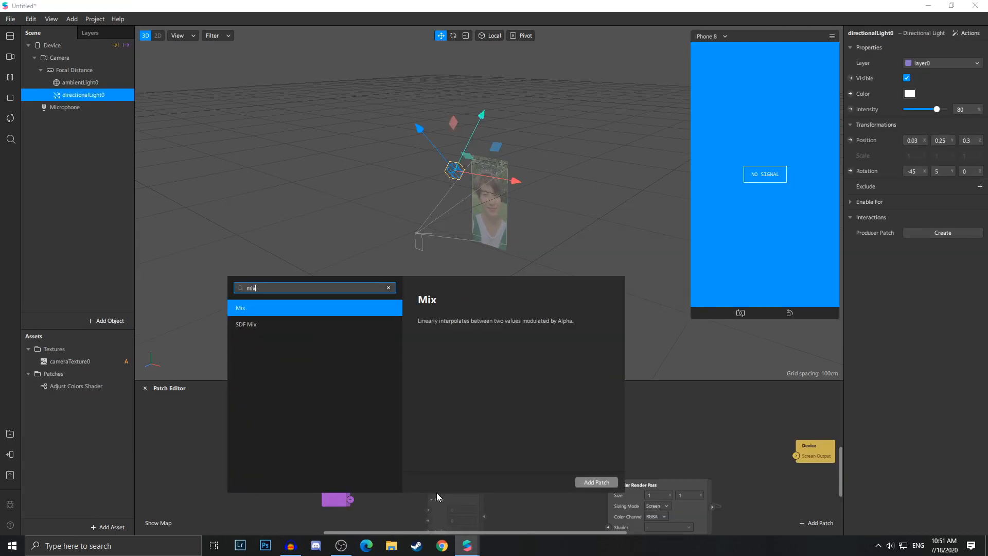
key(Return)
drag(371, 402, 426, 516)
scroll(428, 510, down, 3)
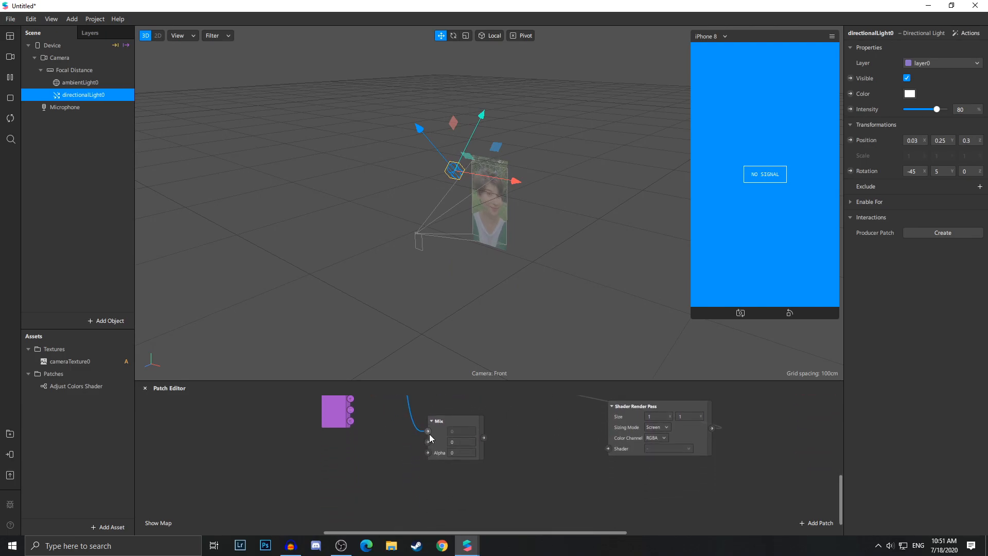
Add a Receiver patch beside the Mix patch and set it to receive from Delay Frame.
scroll(430, 442, up, 1)
right_click(377, 490)
text(rec)
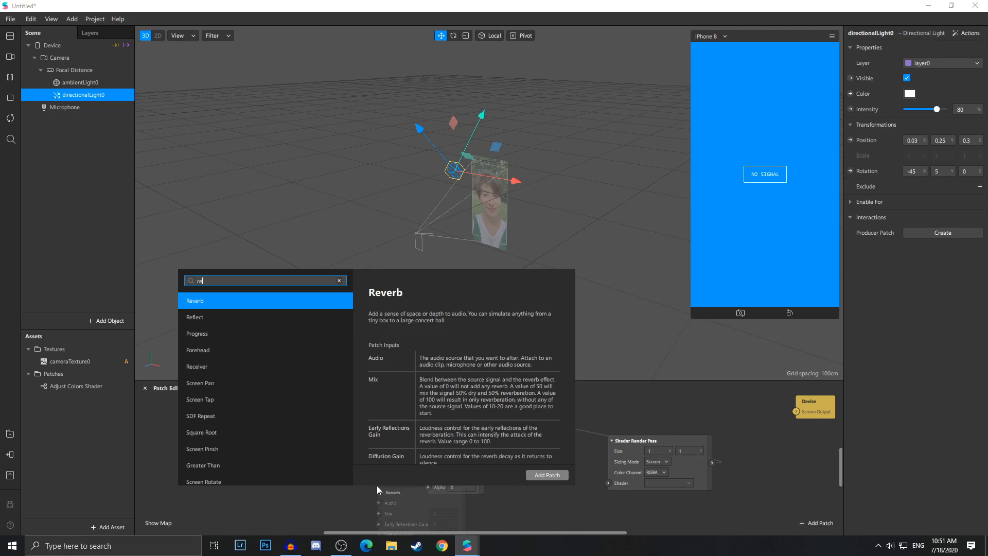
click(530, 473)
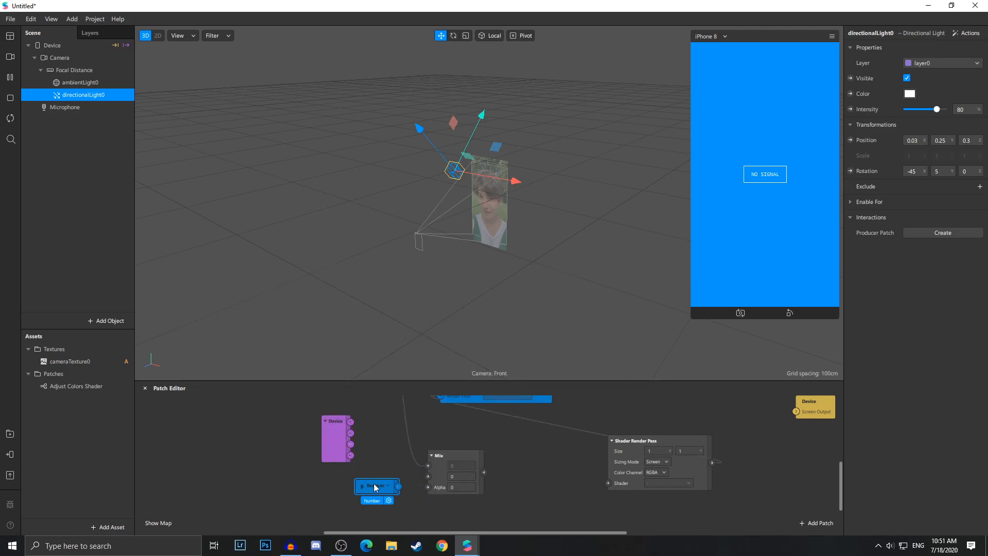
click(372, 480)
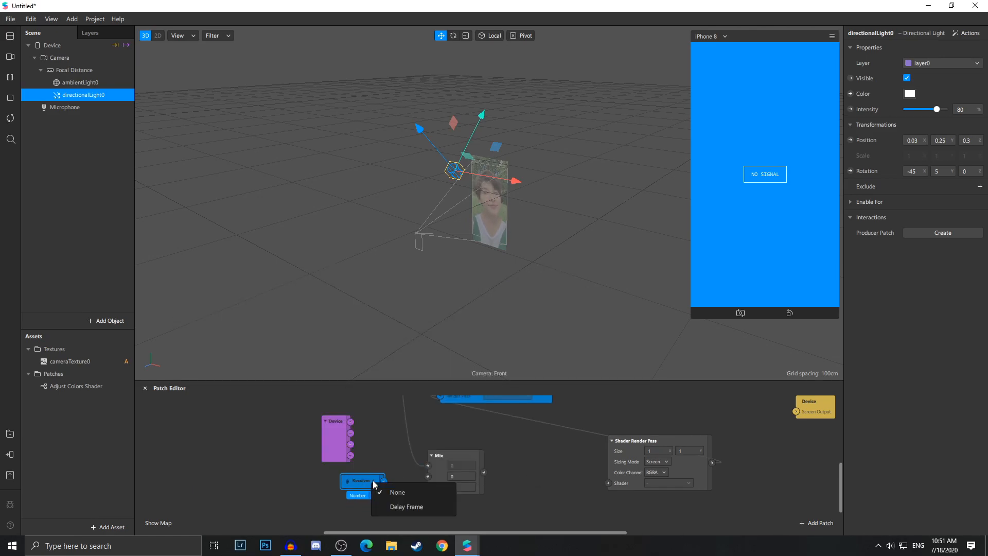
click(410, 503)
Connect the Delay Frame receiver to Mix's second input and the Mix output to the Shader Render Pass's Shader input.
drag(393, 480, 425, 481)
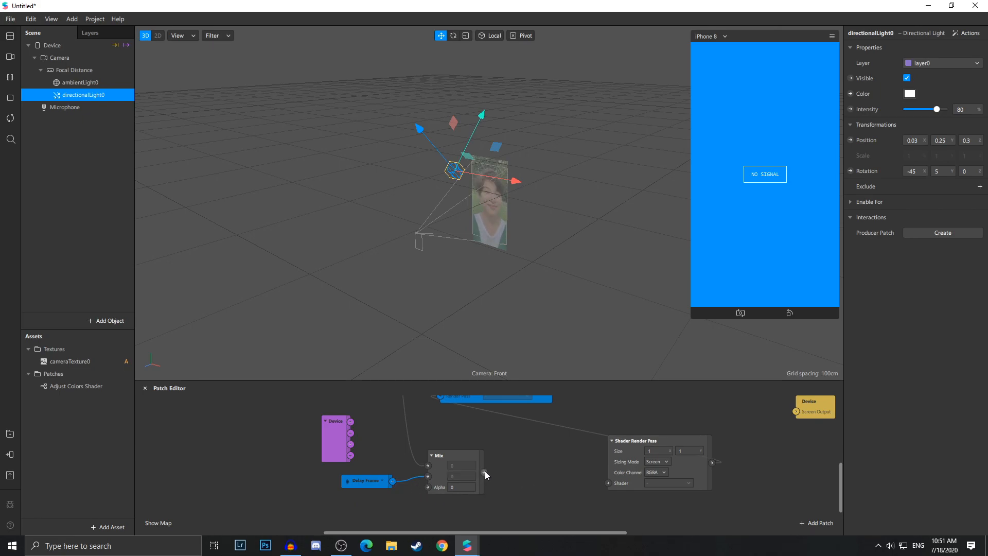
drag(484, 472, 544, 484)
drag(608, 495, 613, 482)
Add a second Receiver patch set to Delay Frame and connect it to the Device's Screen Output.
scroll(704, 458, up, 3)
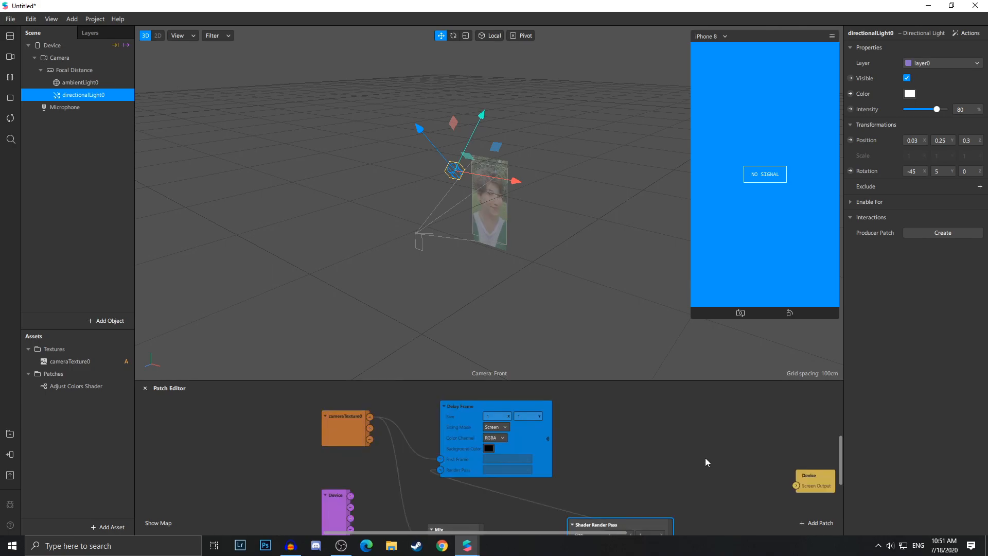
double_click(665, 449)
text(rec)
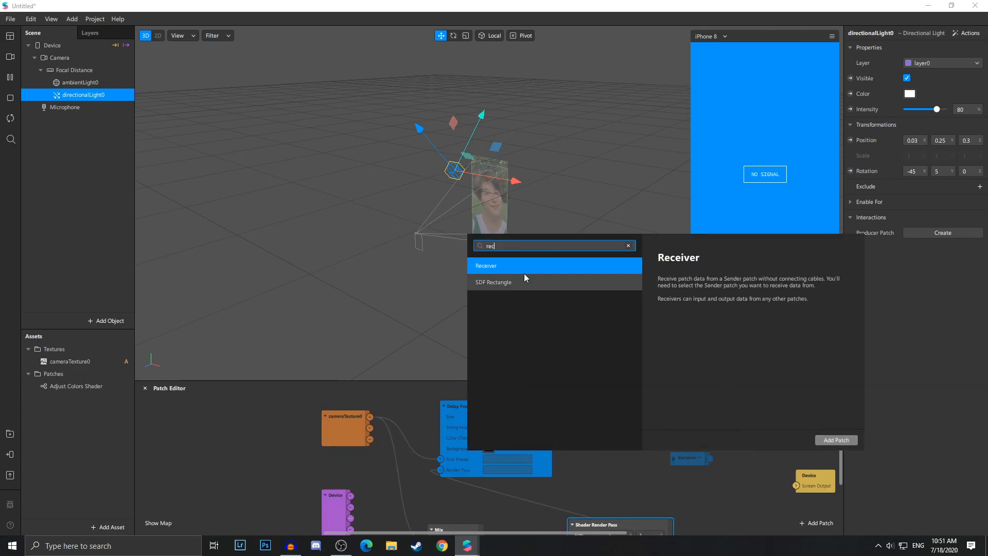
click(836, 440)
double_click(736, 454)
click(726, 474)
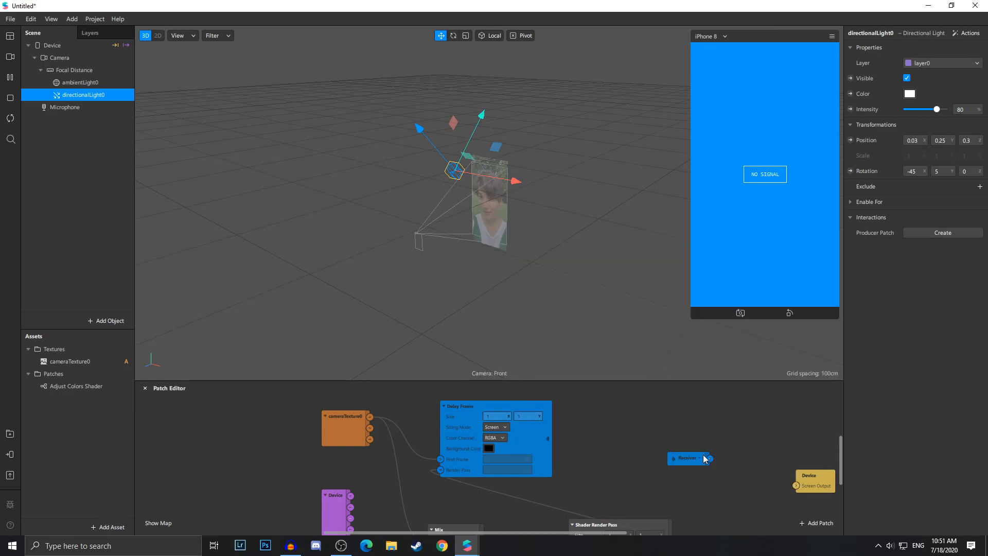
click(699, 458)
click(729, 480)
scroll(688, 481, down, 1)
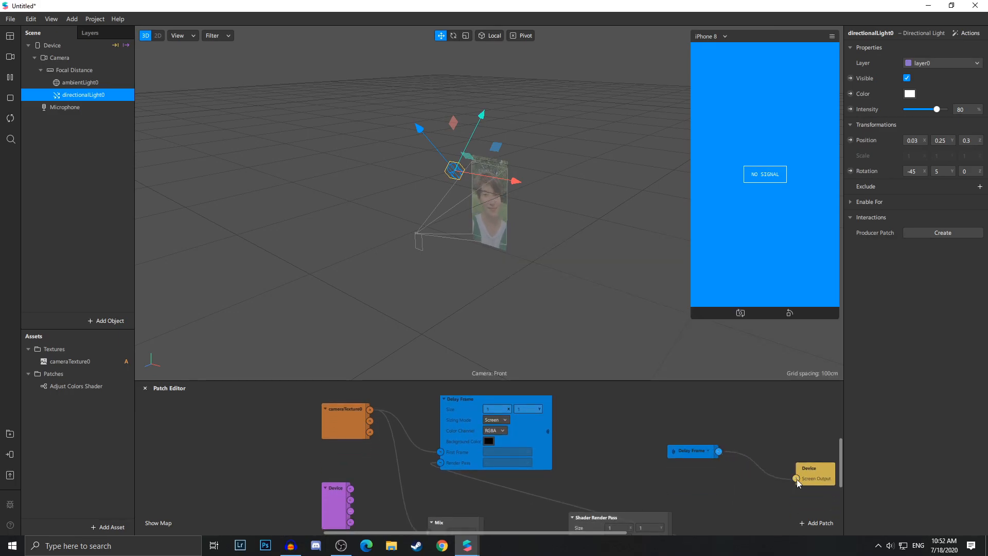
drag(796, 479, 792, 477)
Set the Mix patch's Alpha to 0.9.
scroll(611, 499, down, 3)
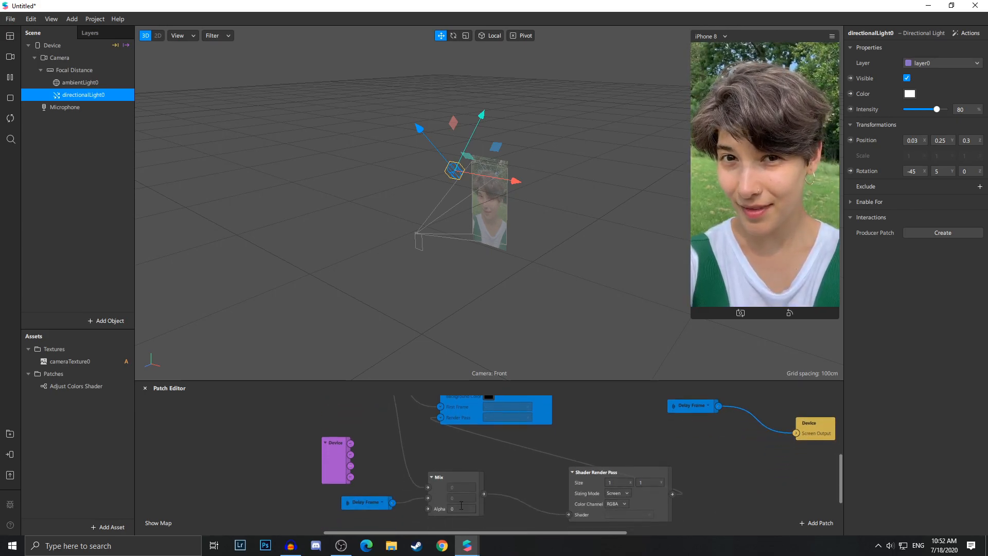
click(461, 507)
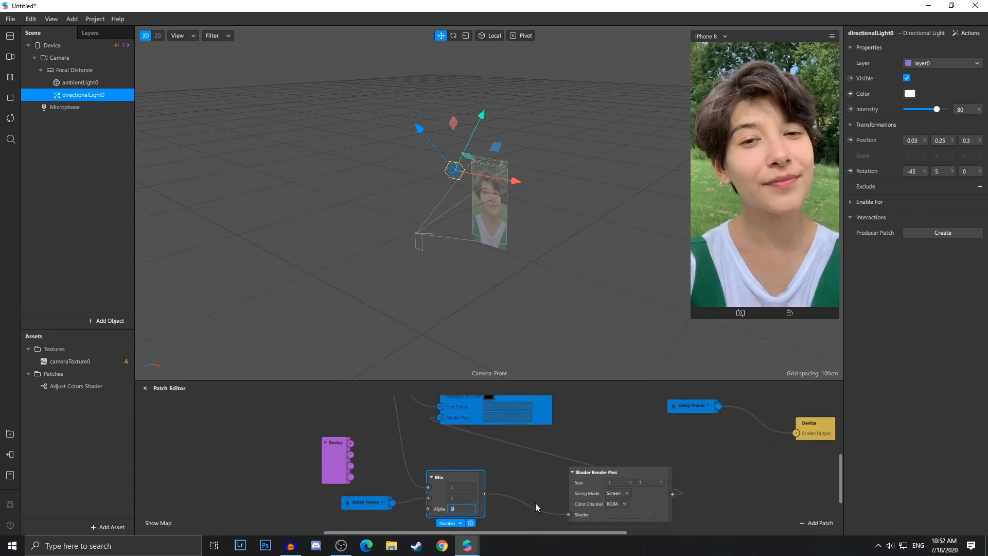
text(.9)
key(Return)
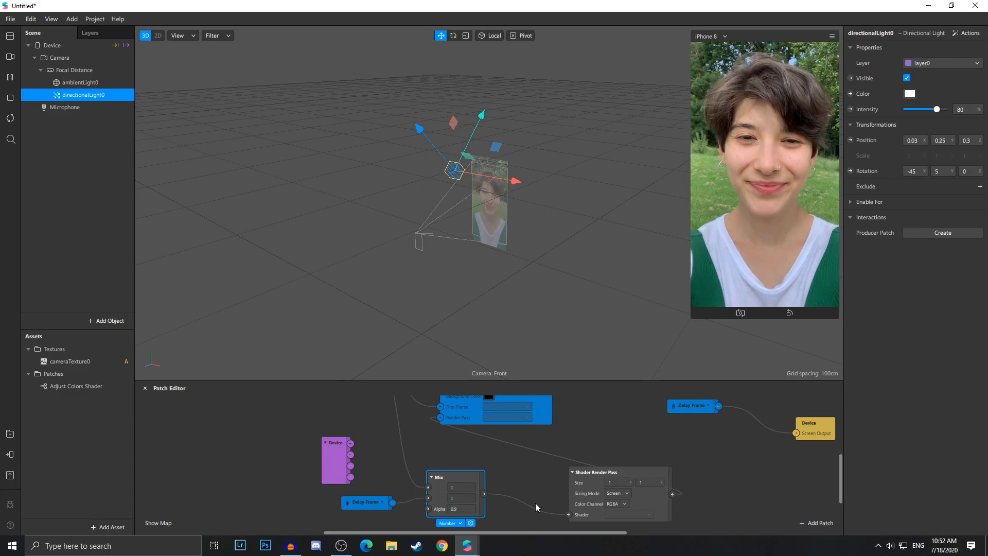
click(631, 425)
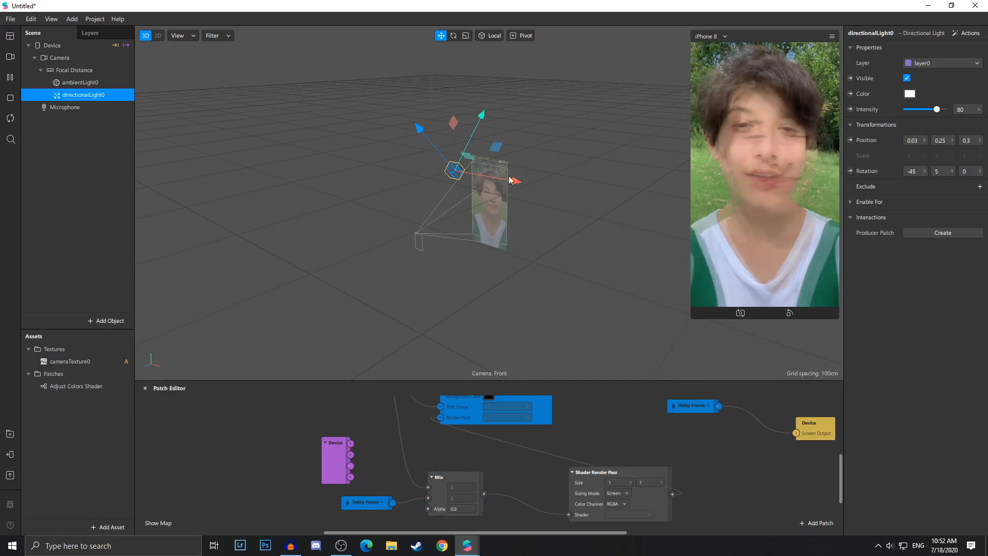
Preview the delay effect on the red-haired and turbaned simulation videos, and switch back to the original outdoor video.
scroll(479, 431, up, 1)
scroll(480, 432, up, 1)
scroll(710, 396, up, 3)
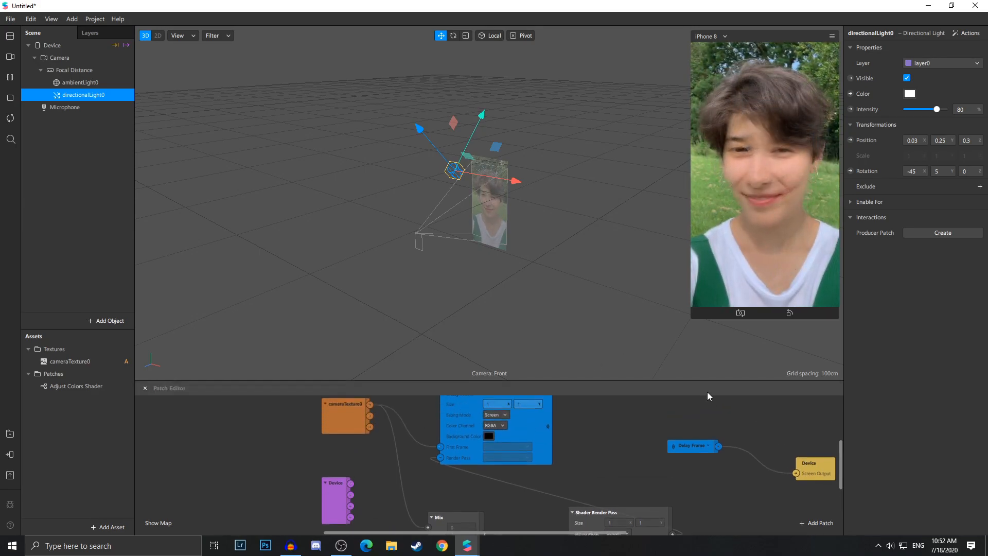
click(10, 56)
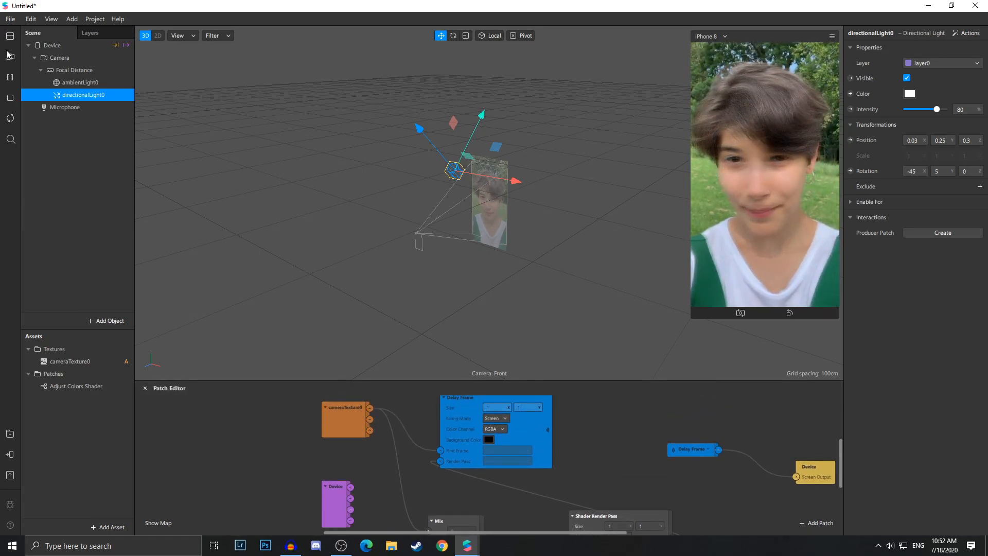
click(95, 153)
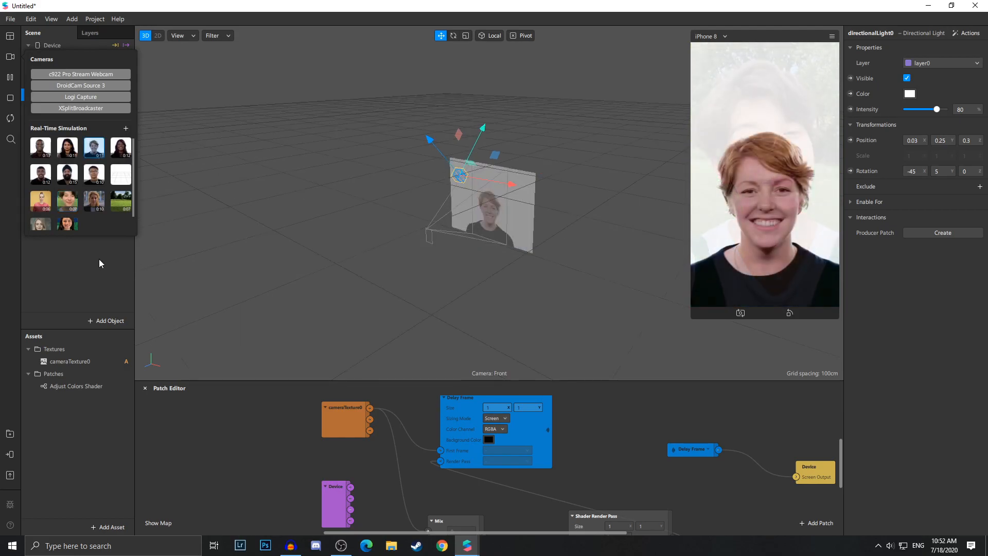
click(216, 244)
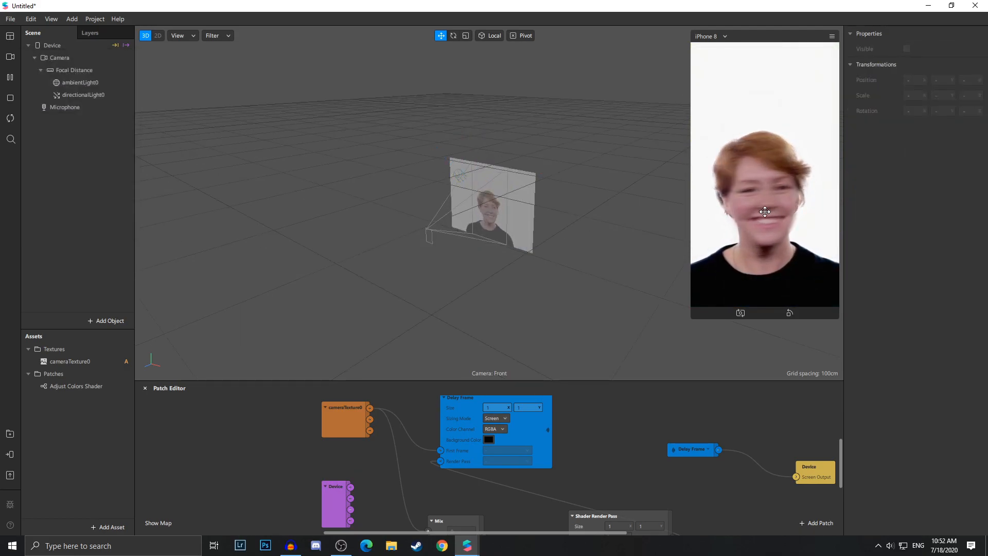
click(9, 58)
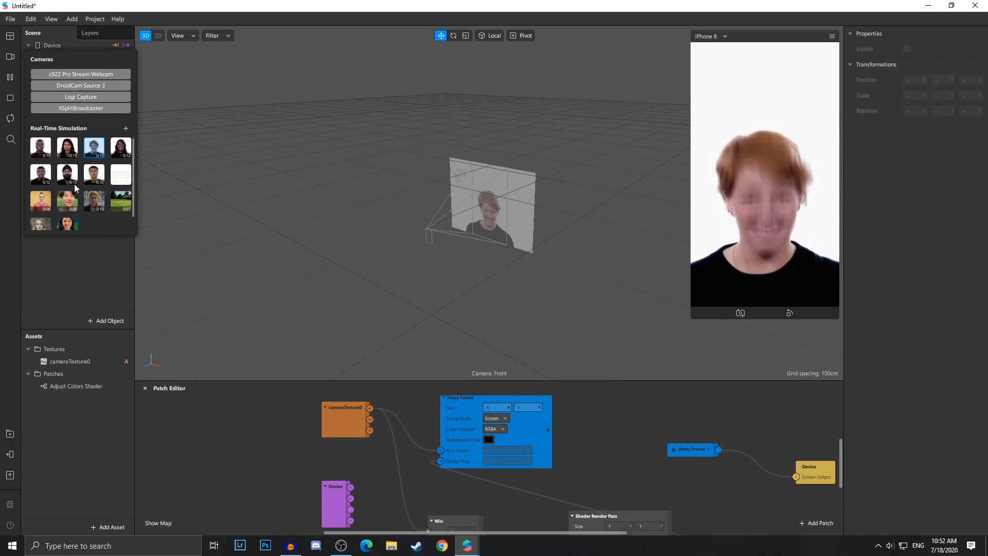
click(67, 172)
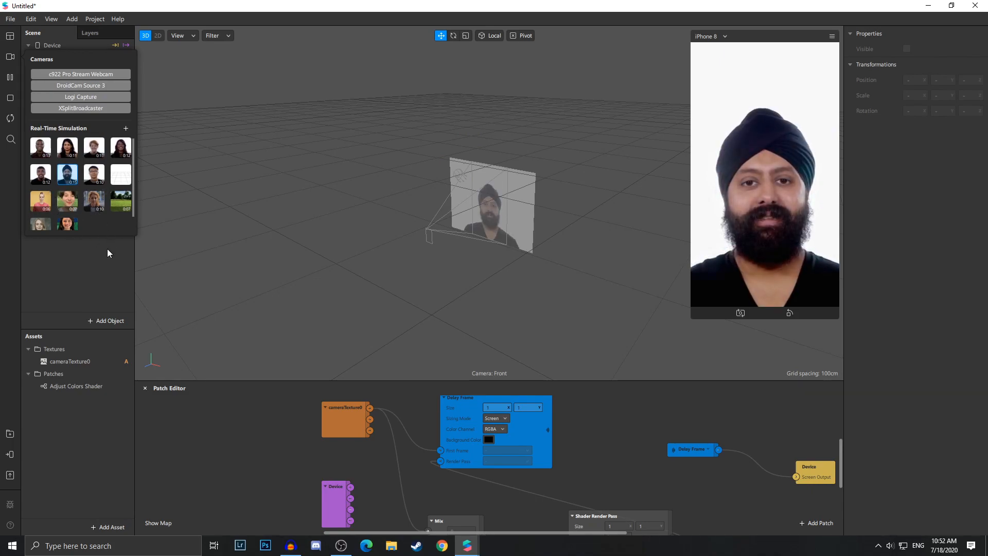
click(68, 203)
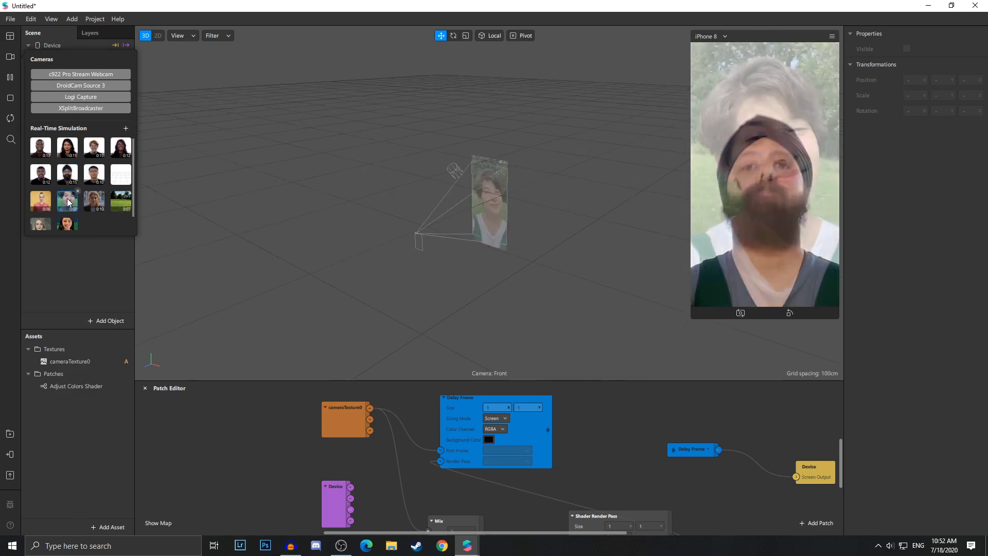
click(101, 281)
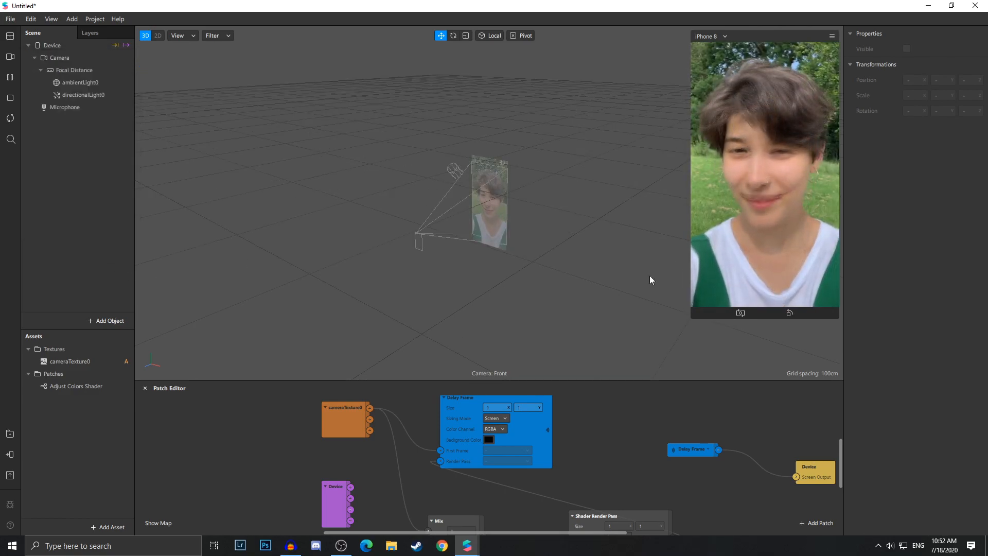
Add an Option Picker patch in the empty area above the cameraTexture0 and Delay Frame patches.
scroll(395, 414, down, 3)
middle_drag(394, 414, 345, 478)
scroll(361, 494, up, 4)
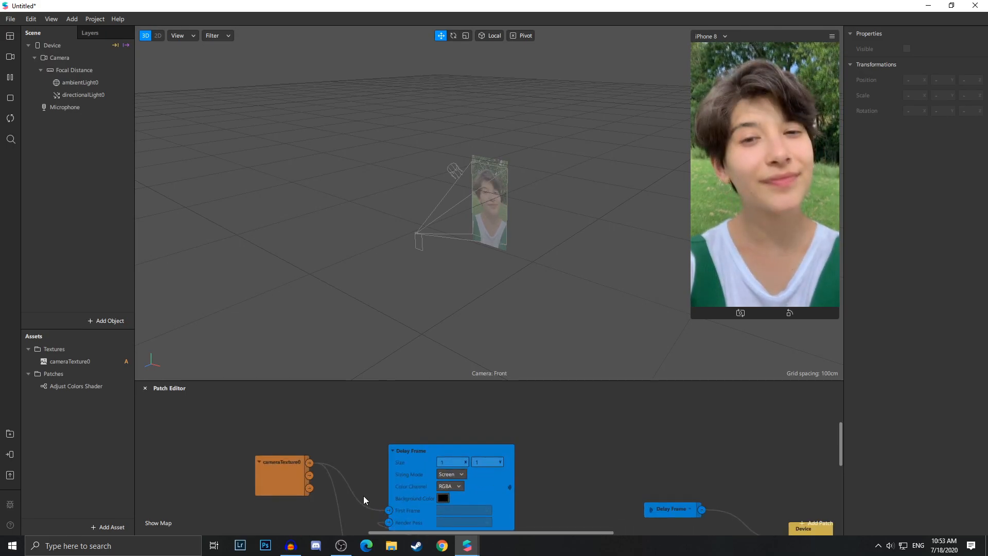
scroll(364, 498, up, 3)
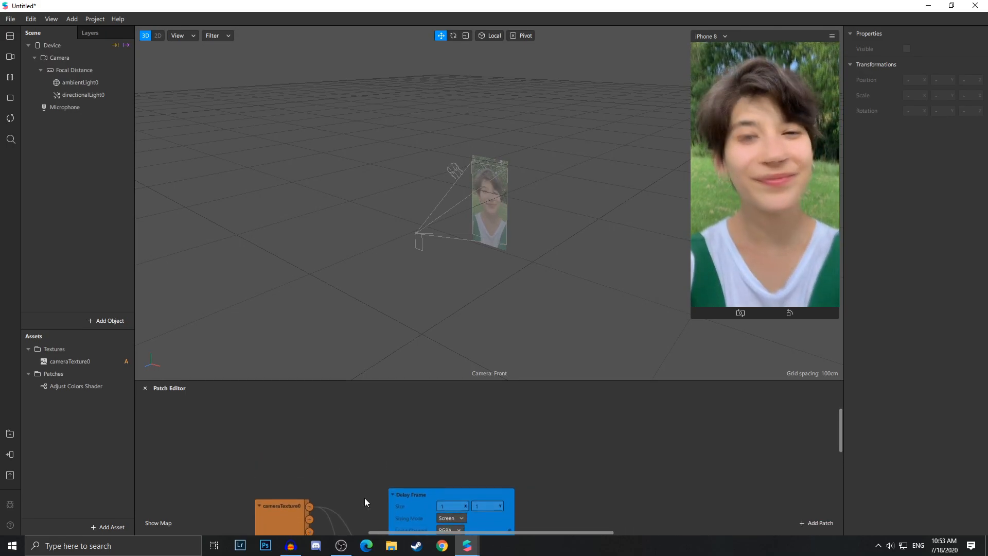
right_click(321, 458)
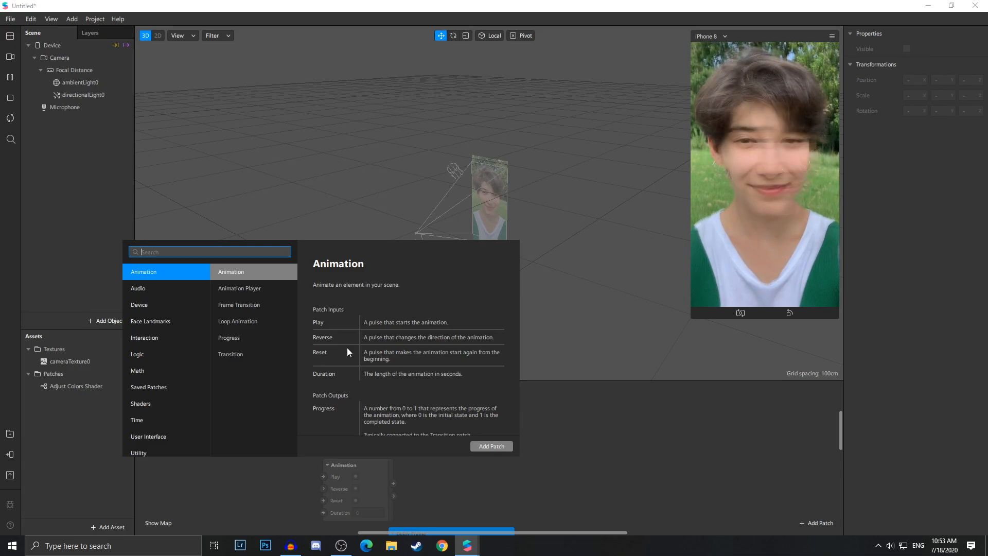
text(optio)
key(Return)
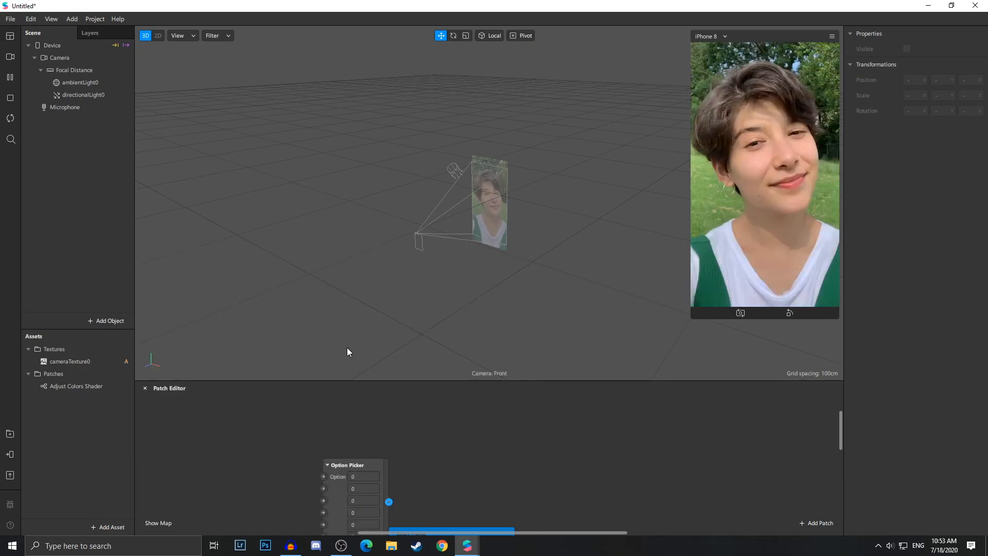
Move the Option Picker patch further up, well clear of the delay effect's patches.
drag(341, 477, 340, 438)
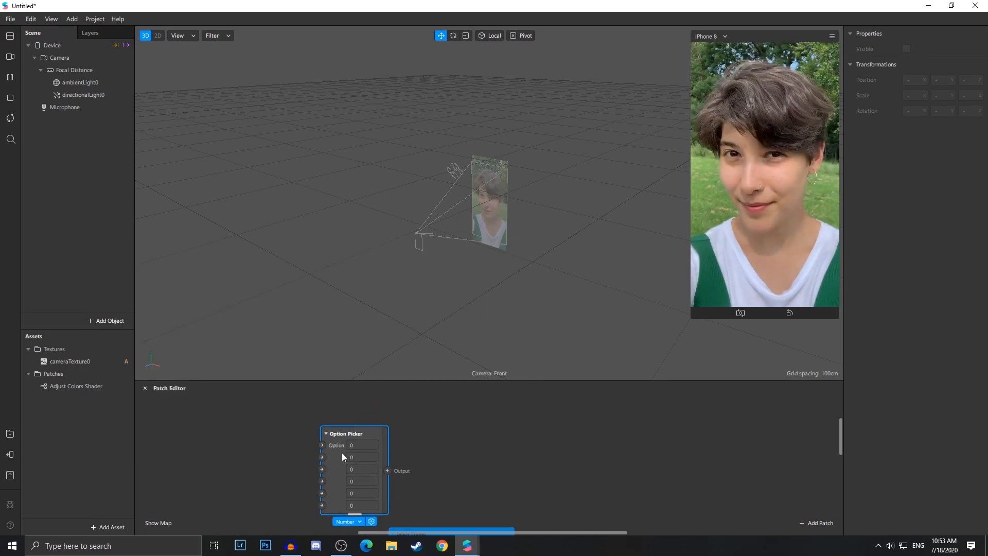
scroll(354, 498, down, 3)
scroll(264, 465, up, 1)
scroll(264, 467, up, 3)
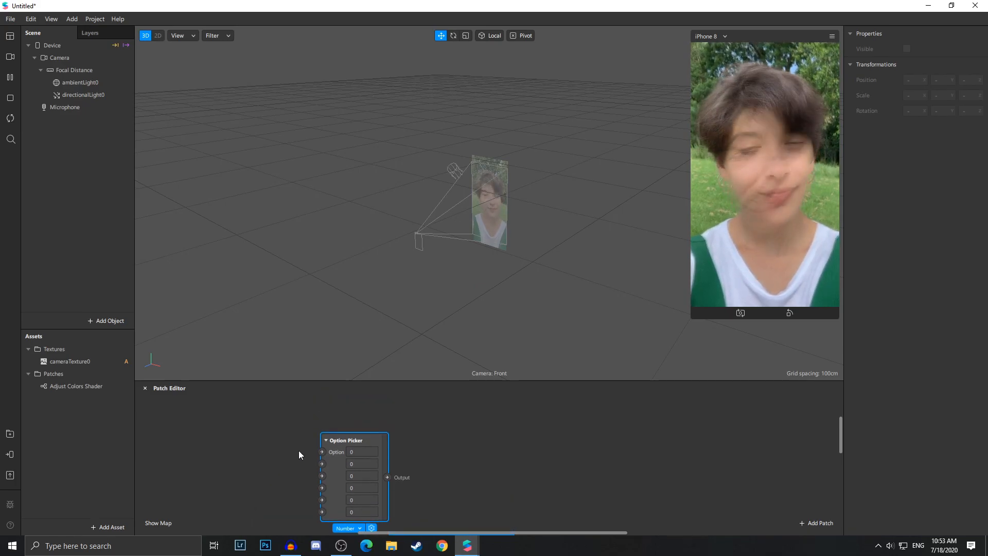
drag(339, 446, 351, 383)
scroll(355, 471, up, 5)
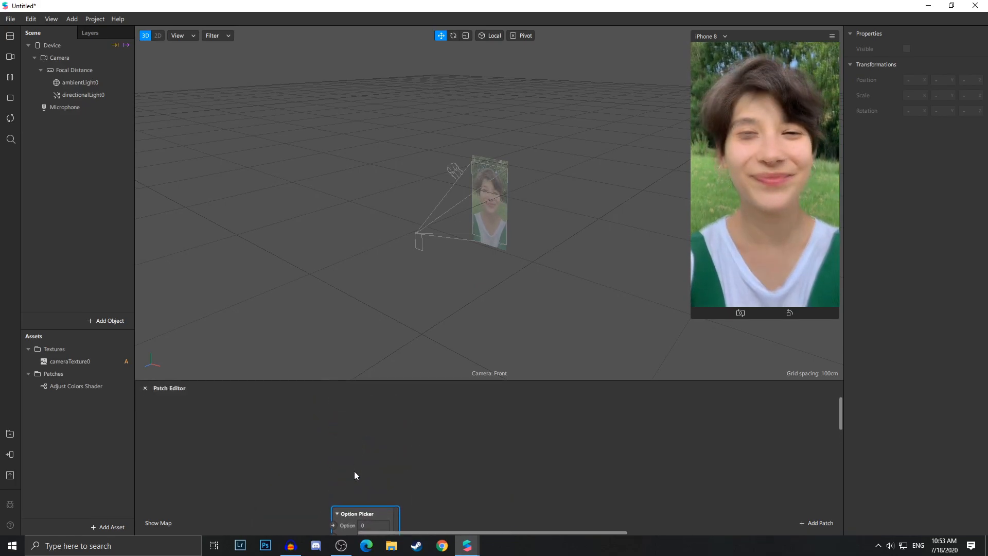
drag(352, 511, 355, 384)
ctrl+scroll(339, 474, down, 5)
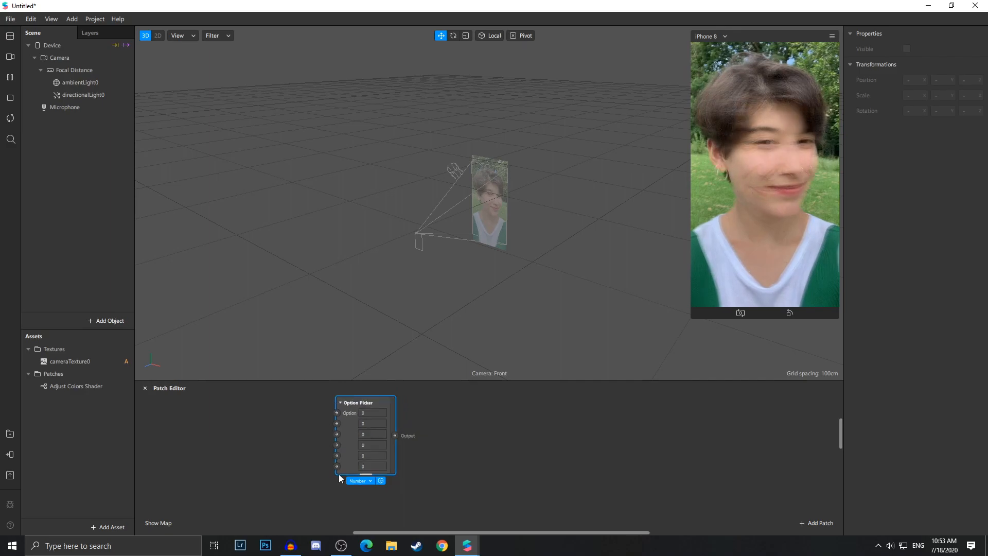
Extend the Option Picker patch to 32 inputs with its resize handle.
ctrl+scroll(360, 498, up, 5)
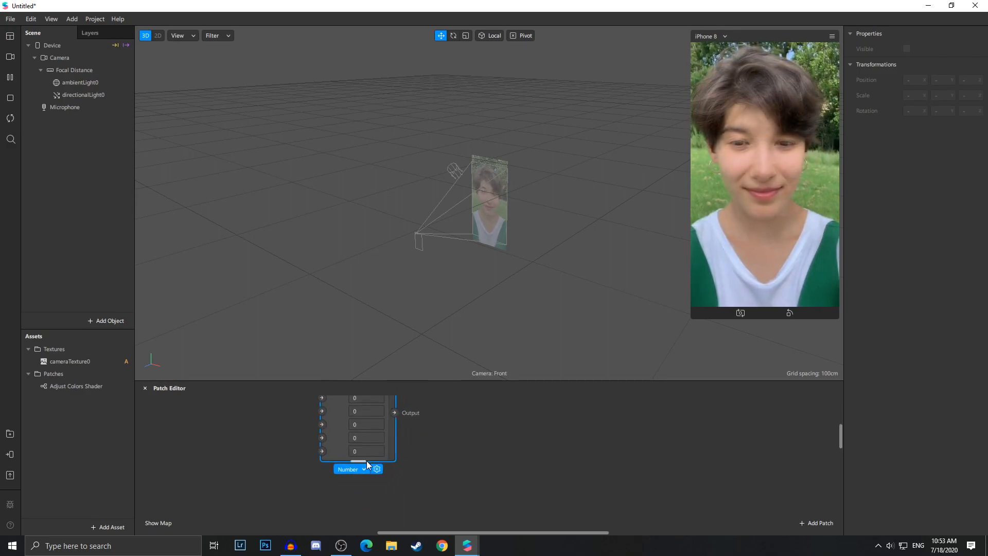
drag(364, 465, 358, 508)
ctrl+scroll(364, 459, down, 6)
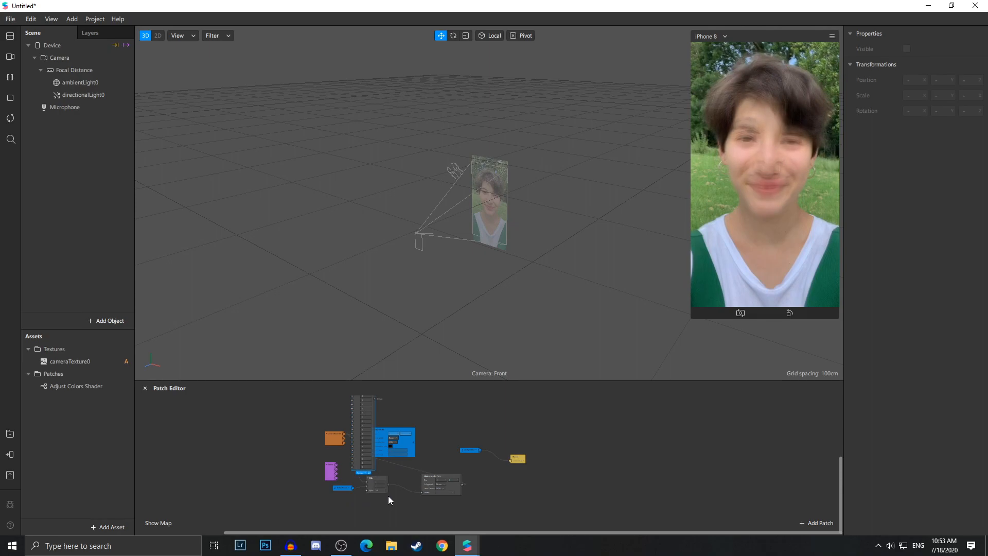
ctrl+scroll(372, 489, up, 4)
scroll(349, 468, up, 10)
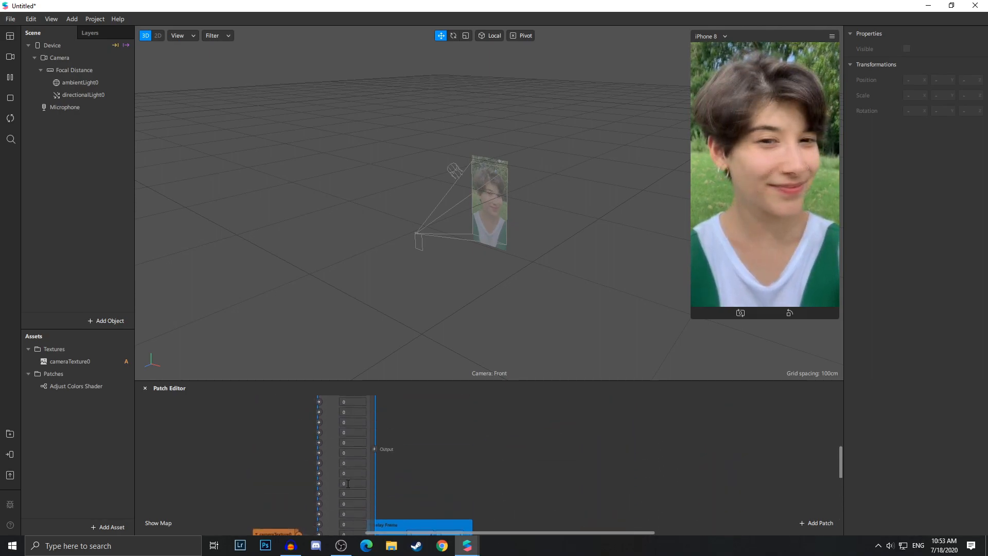
scroll(348, 483, down, 10)
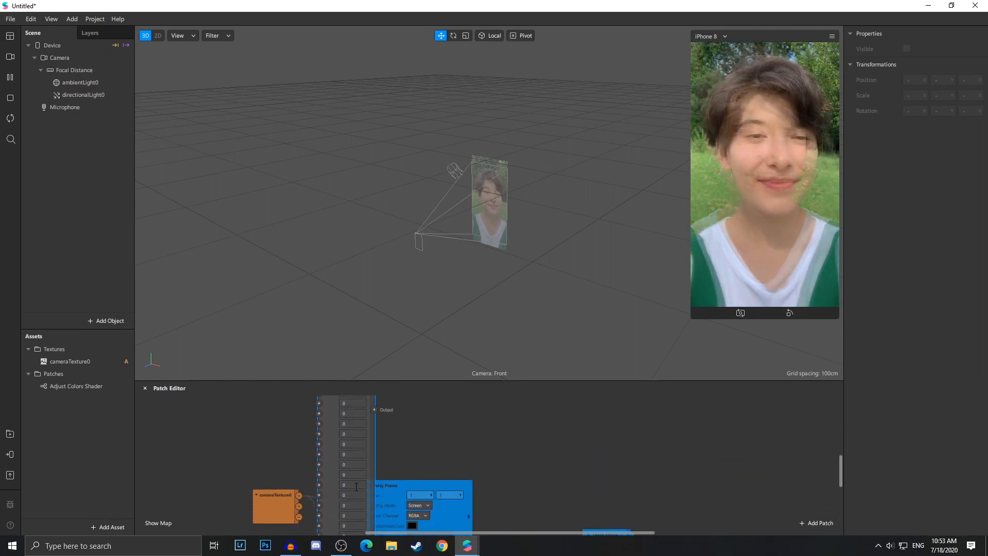
ctrl+scroll(349, 420, up, 3)
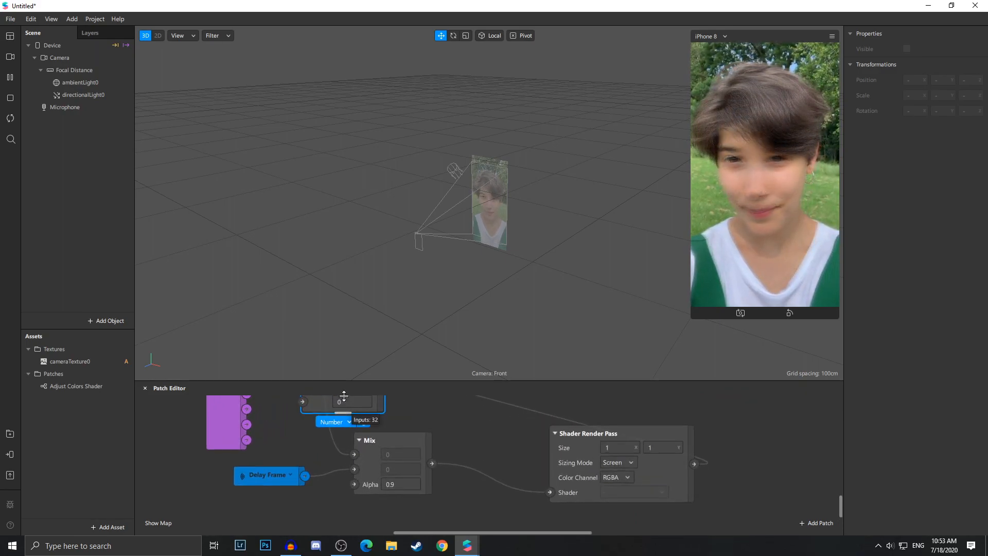
Shrink the Option Picker patch to 8 inputs with its resize handle.
drag(342, 409, 346, 339)
drag(350, 181, 348, 227)
scroll(369, 237, up, 1)
scroll(398, 286, down, 5)
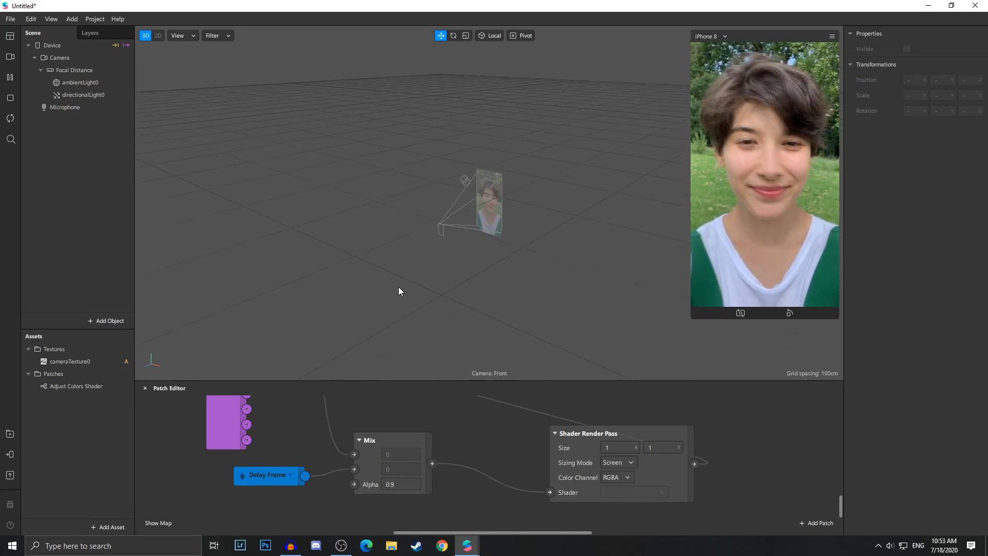
scroll(375, 405, right, 3)
scroll(375, 405, right, 2)
scroll(309, 413, up, 5)
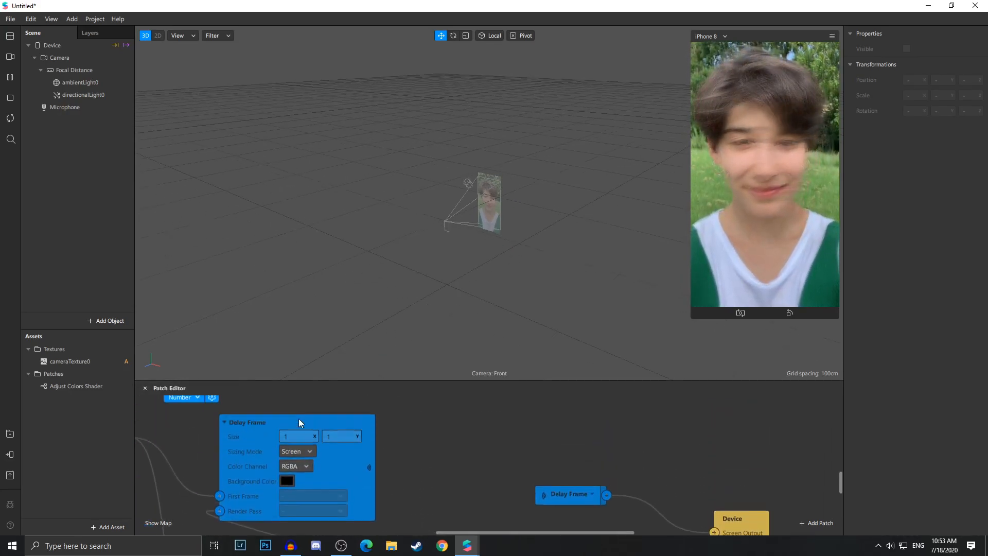
click(540, 529)
drag(530, 533, 453, 530)
scroll(439, 432, up, 1)
drag(460, 455, 461, 343)
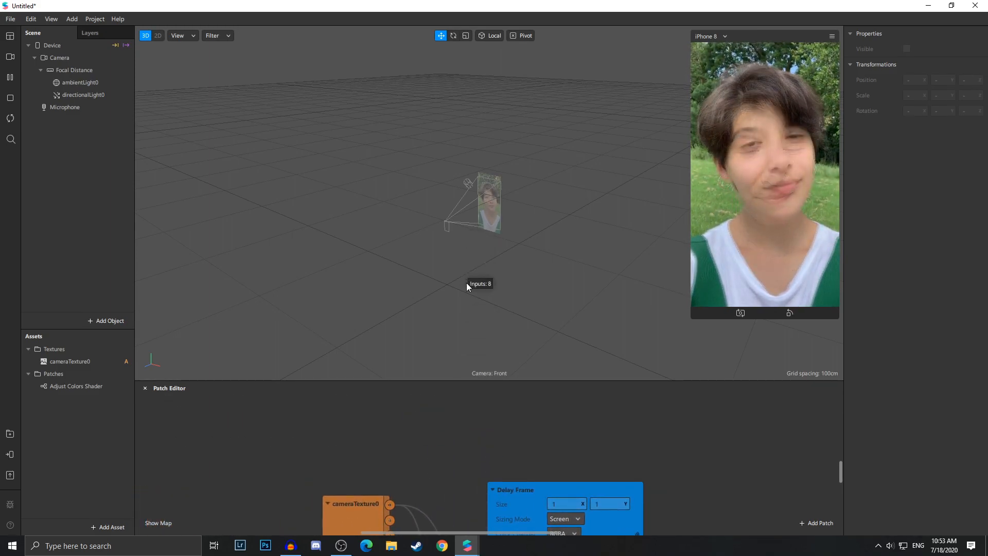
Set the Option Picker patch's Number of Inputs to 10.
ctrl+scroll(449, 448, down, 4)
scroll(476, 418, down, 2)
scroll(472, 425, up, 7)
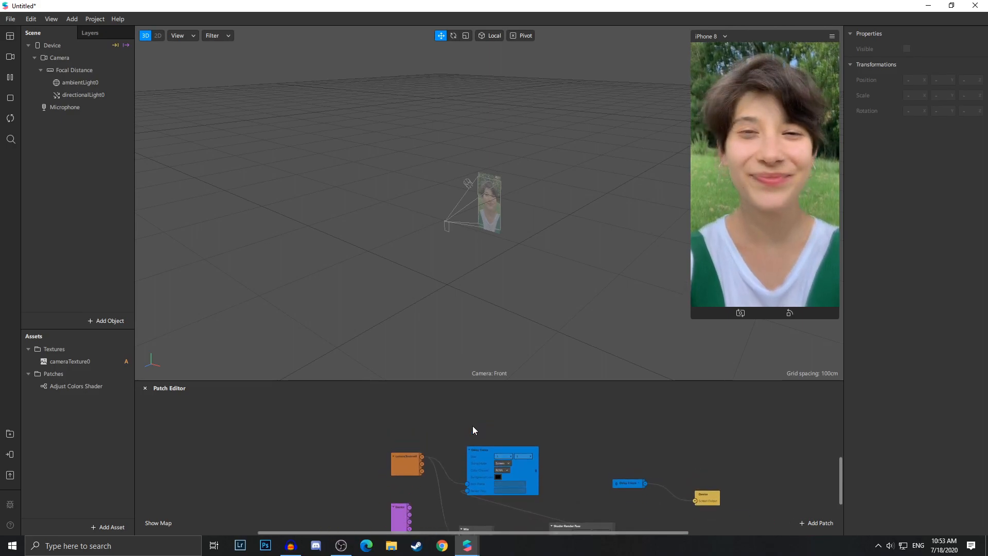
scroll(470, 434, up, 1)
ctrl+scroll(468, 462, up, 5)
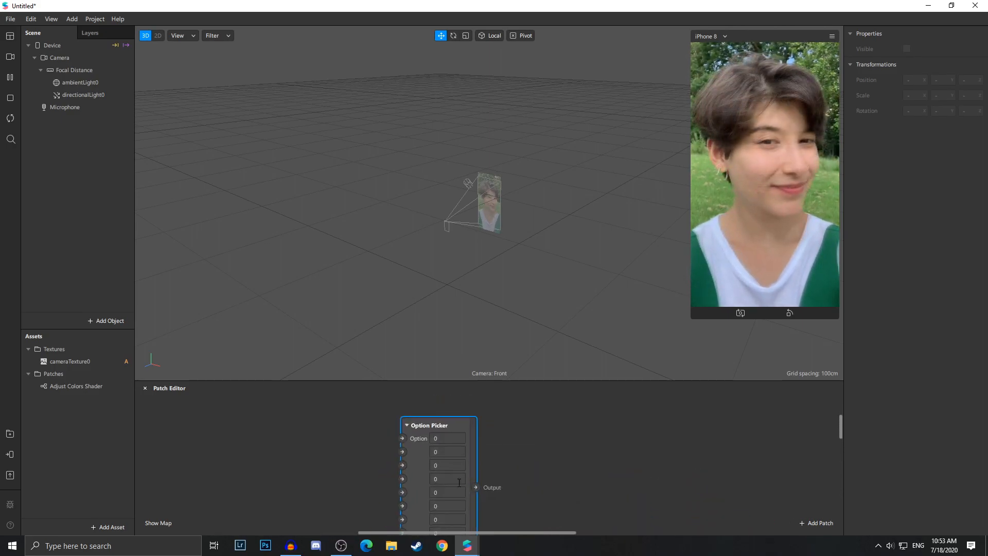
scroll(445, 481, up, 1)
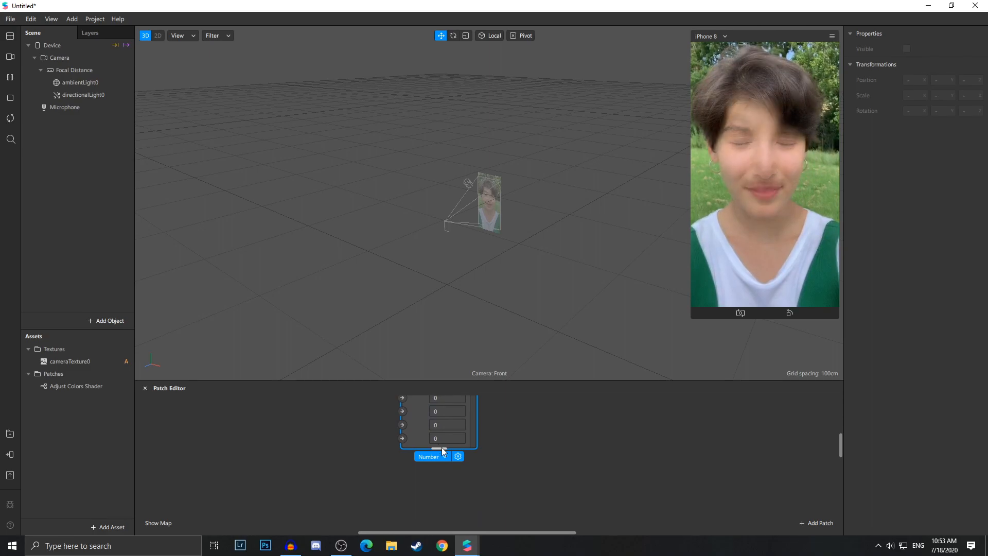
scroll(432, 442, up, 5)
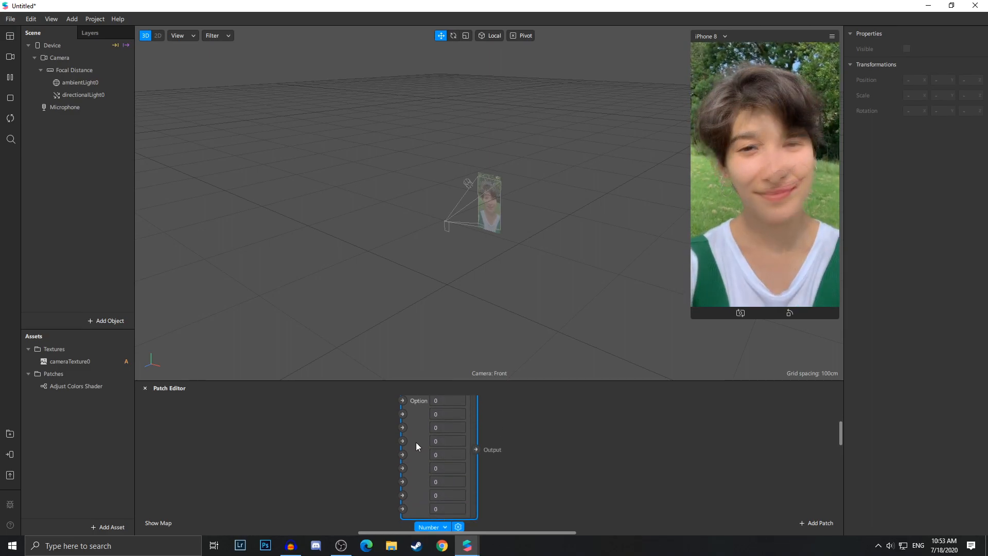
right_click(415, 456)
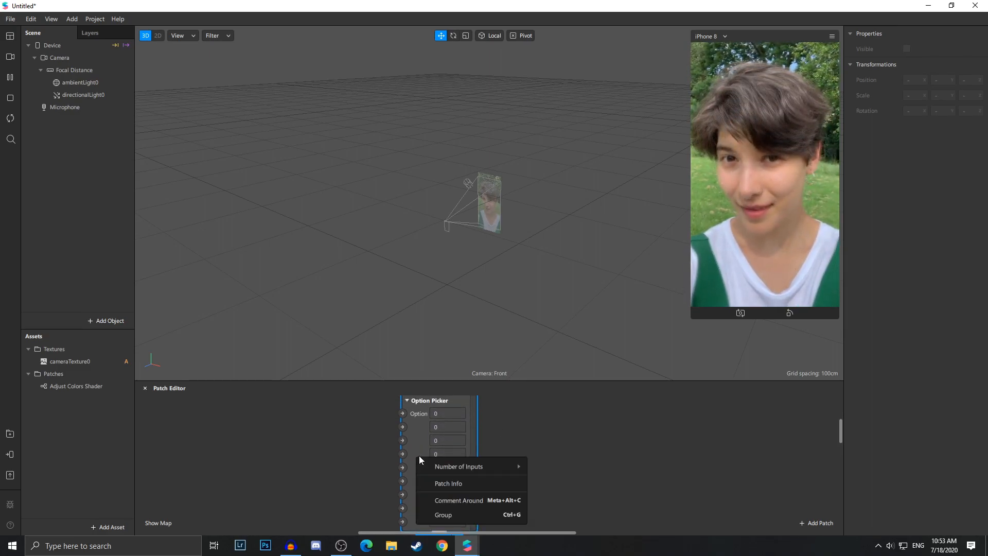
mouse_move(446, 466)
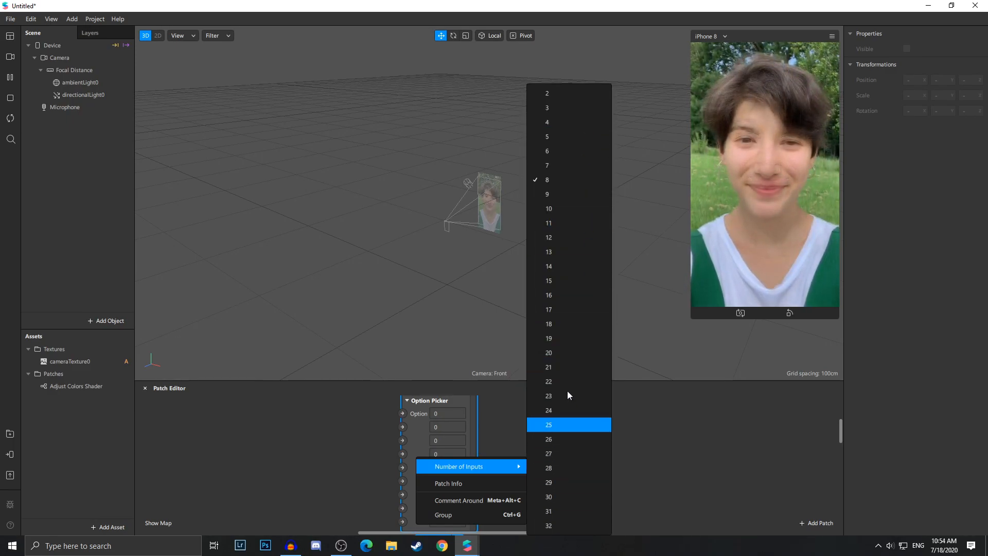
click(570, 212)
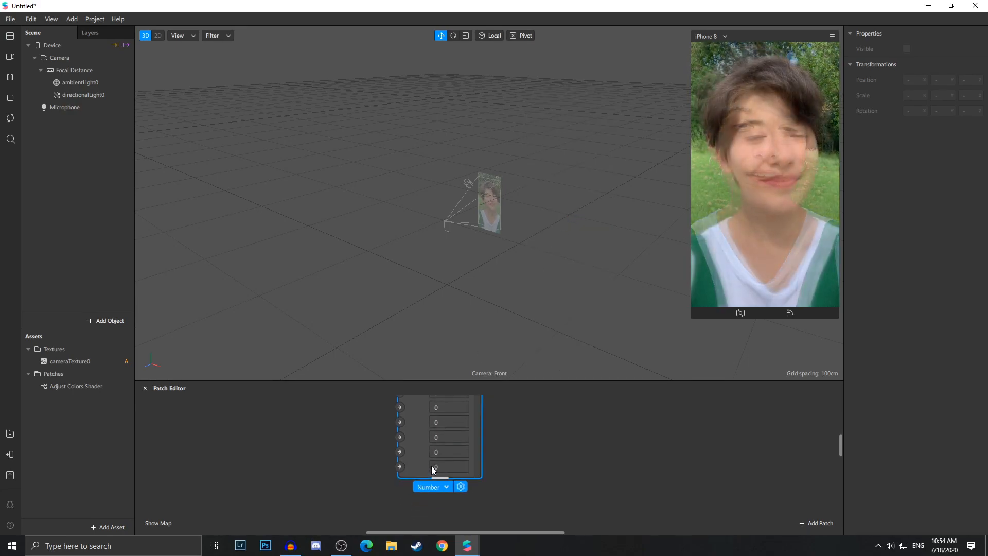
Examine the Option Picker patch from its title down to its last input.
scroll(431, 465, down, 3)
ctrl+scroll(430, 467, up, 1)
scroll(430, 472, up, 3)
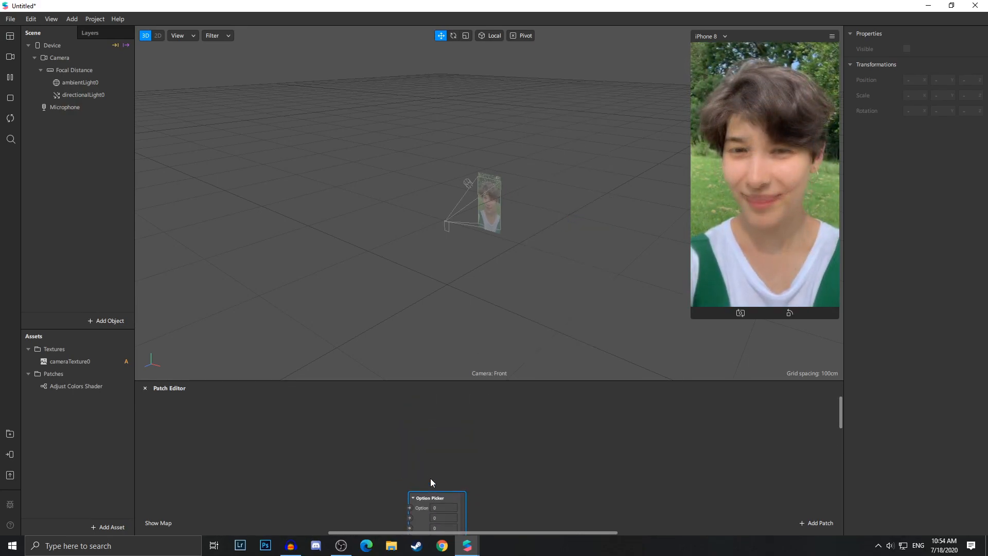
scroll(430, 480, down, 3)
ctrl+scroll(430, 479, up, 2)
scroll(427, 496, up, 3)
ctrl+scroll(426, 503, down, 2)
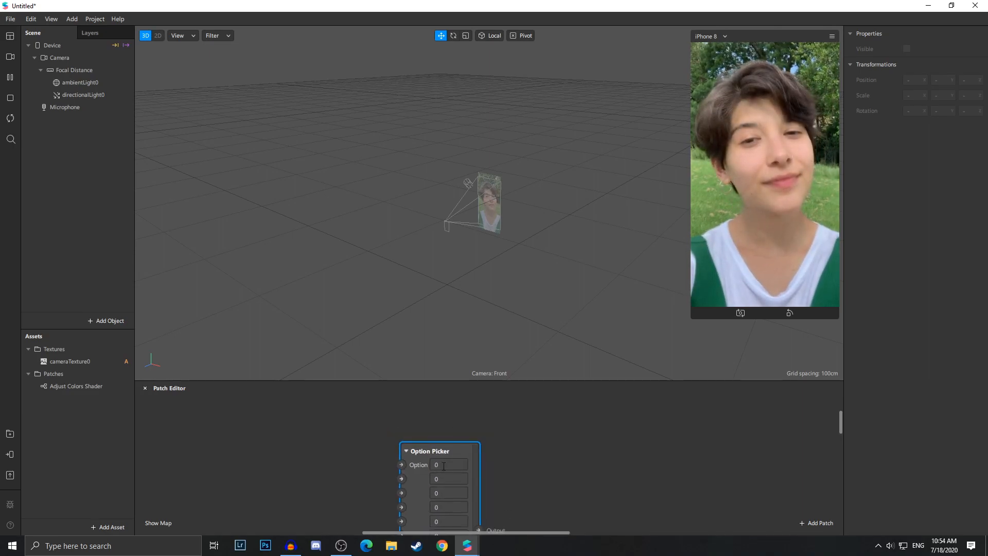
scroll(431, 497, down, 3)
scroll(443, 463, up, 3)
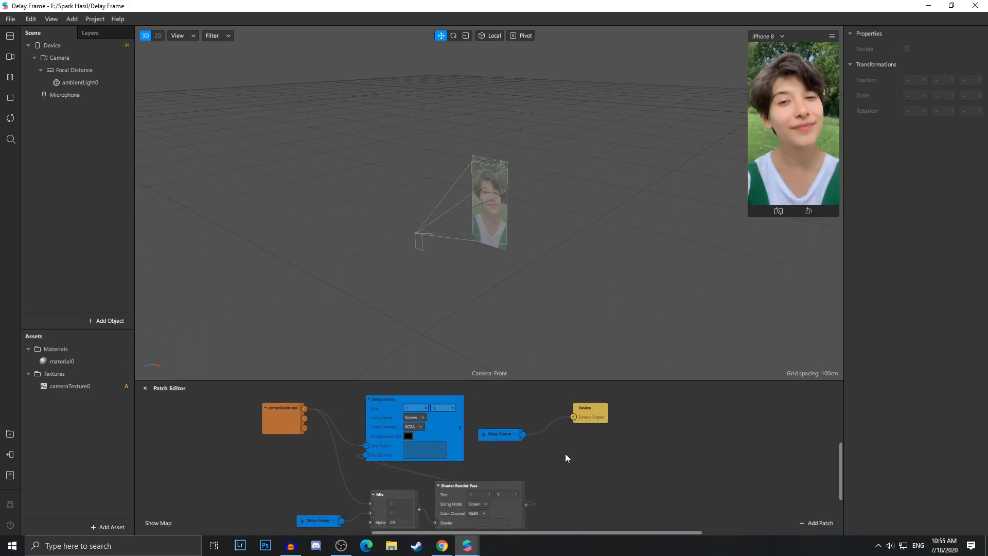
Enlarge the simulator preview in the Delay Frame project.
scroll(565, 467, up, 1)
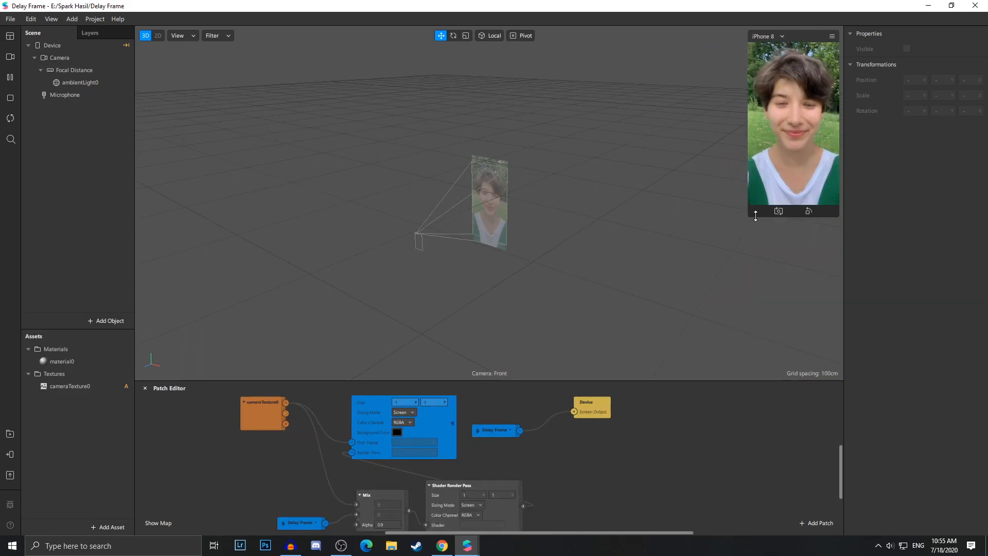
drag(755, 215, 692, 325)
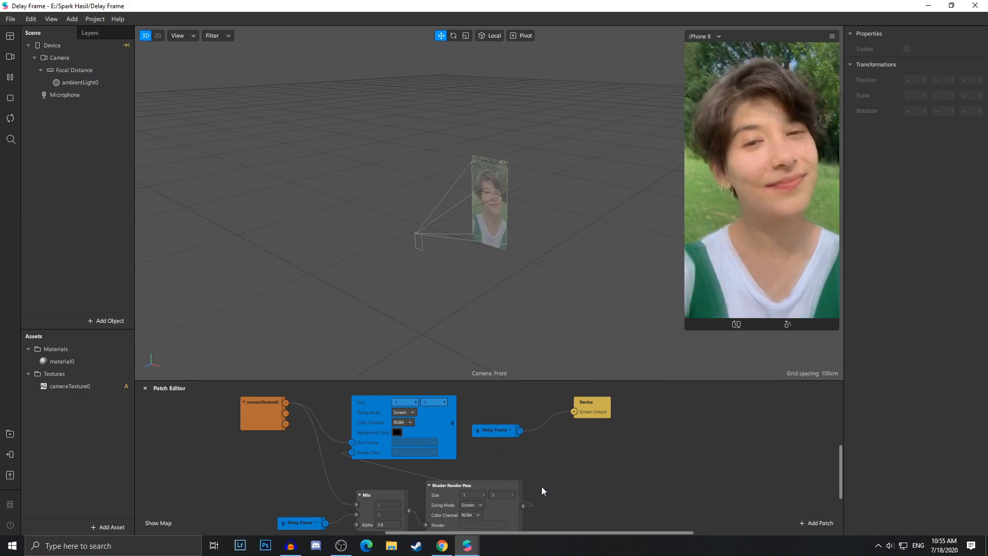
Review the Delay Frame patch graph and move the Shader Render Pass patch slightly farther from the Mix patch.
scroll(475, 446, up, 2)
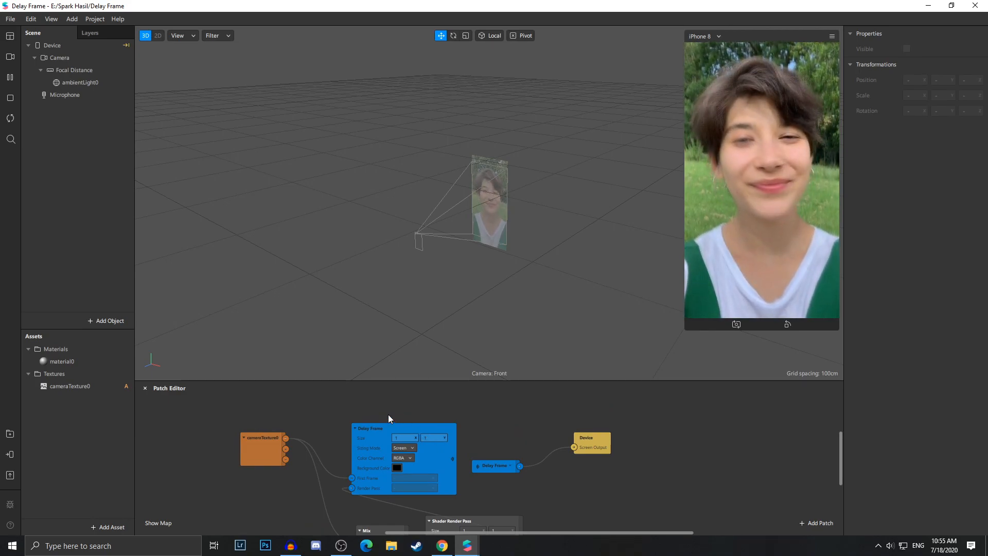
ctrl+scroll(374, 418, up, 2)
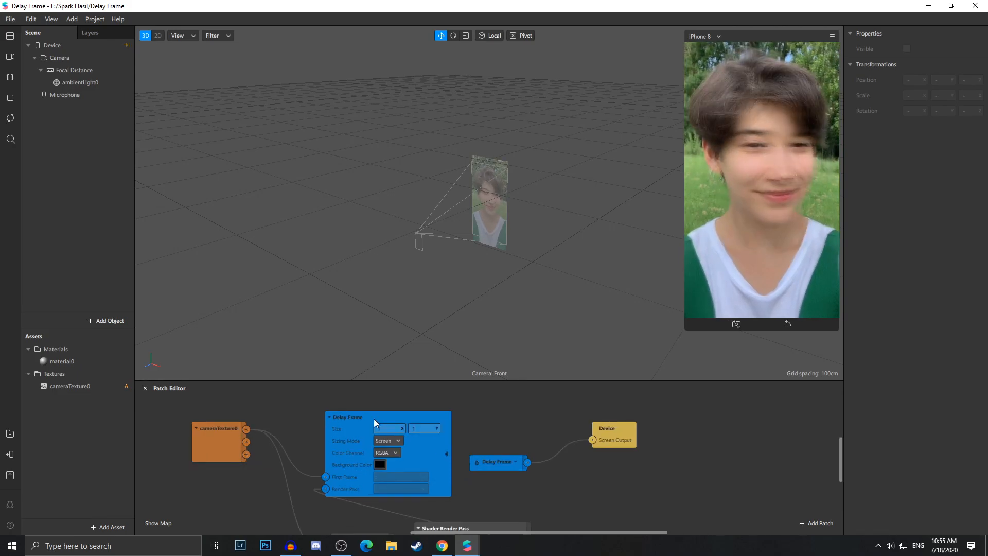
scroll(356, 427, down, 3)
ctrl+scroll(426, 461, down, 1)
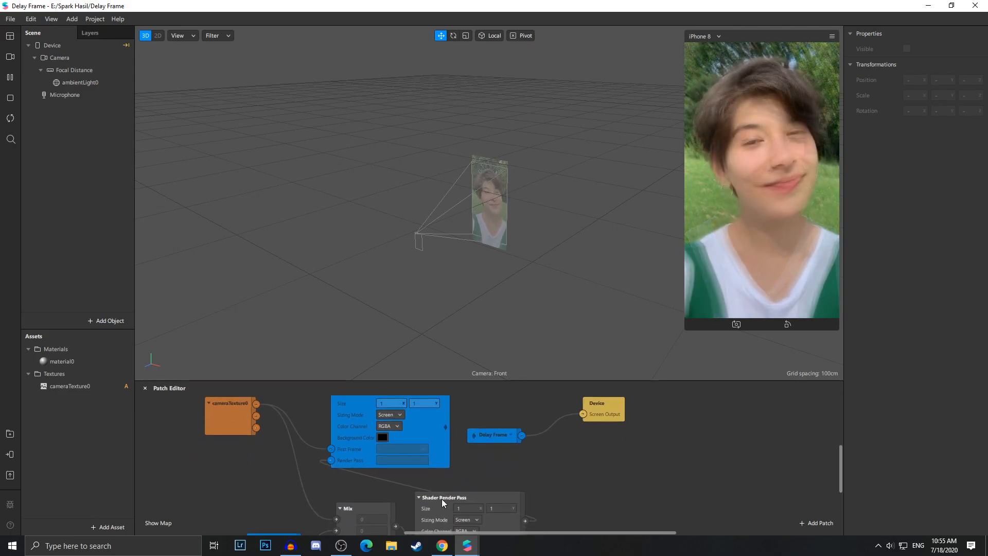
drag(442, 498, 471, 501)
scroll(440, 490, up, 1)
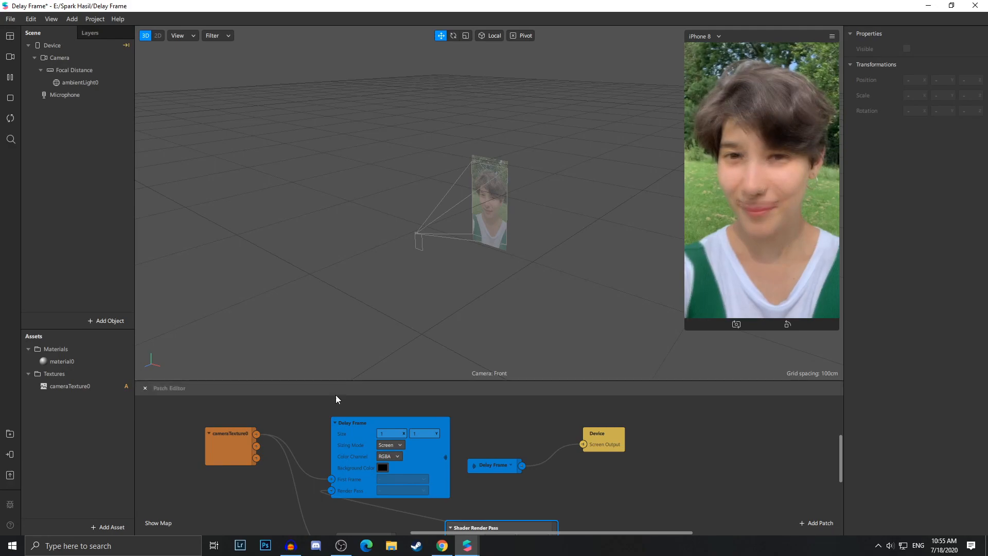
Delete the large Delay Frame sender patch and close the Console.
drag(356, 436, 387, 430)
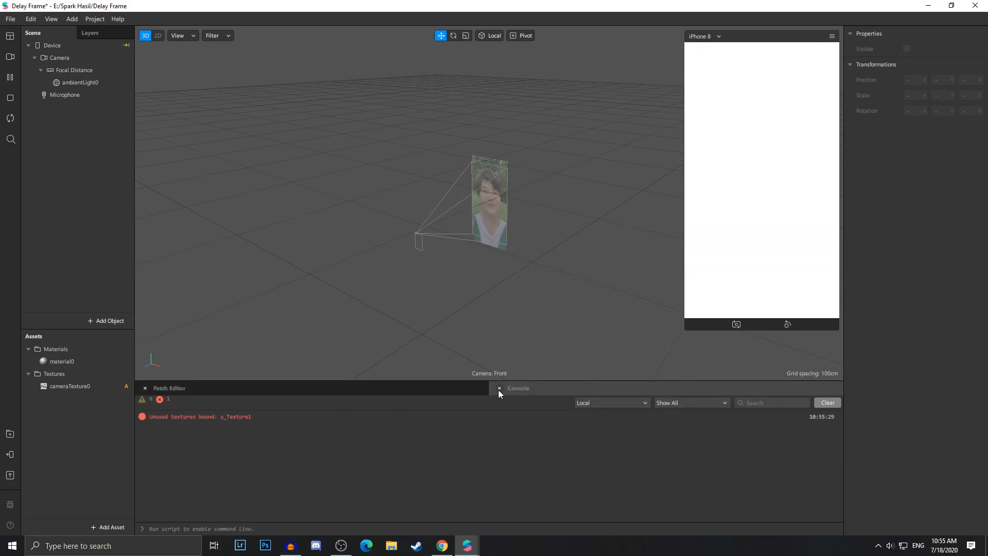
click(498, 389)
Add a Scene Render Pass patch beside the cameraTexture0 patch.
right_click(370, 470)
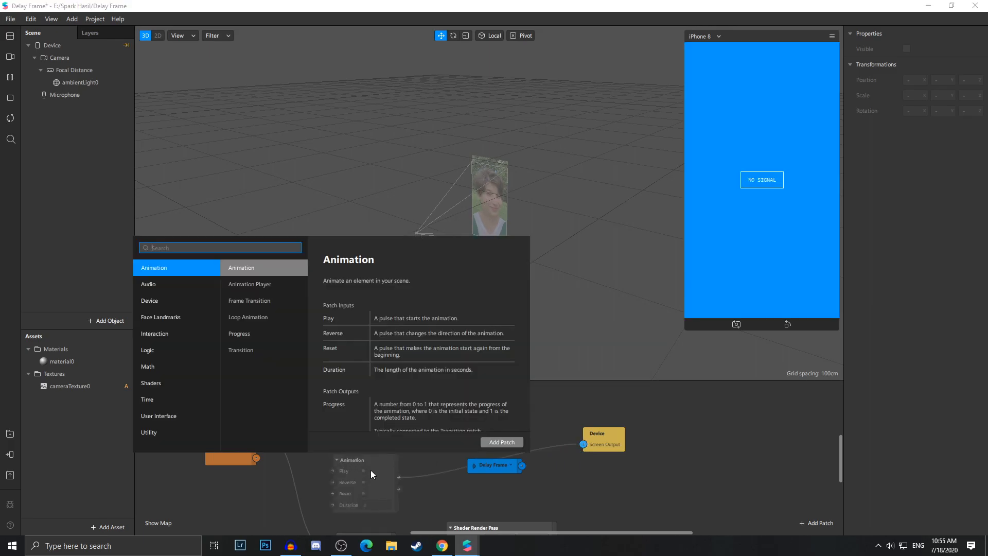
text(se)
key(BackSpace)
text(ce)
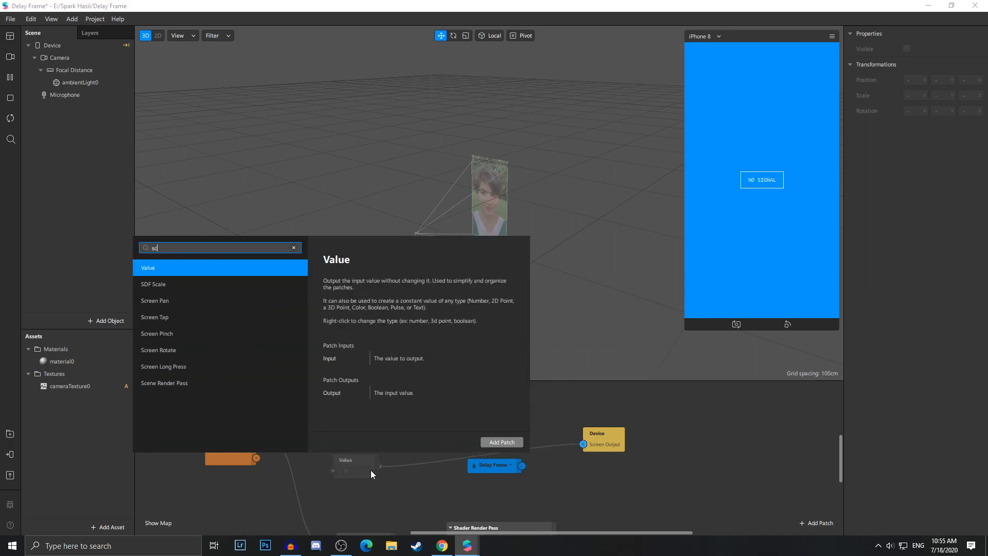
key(Return)
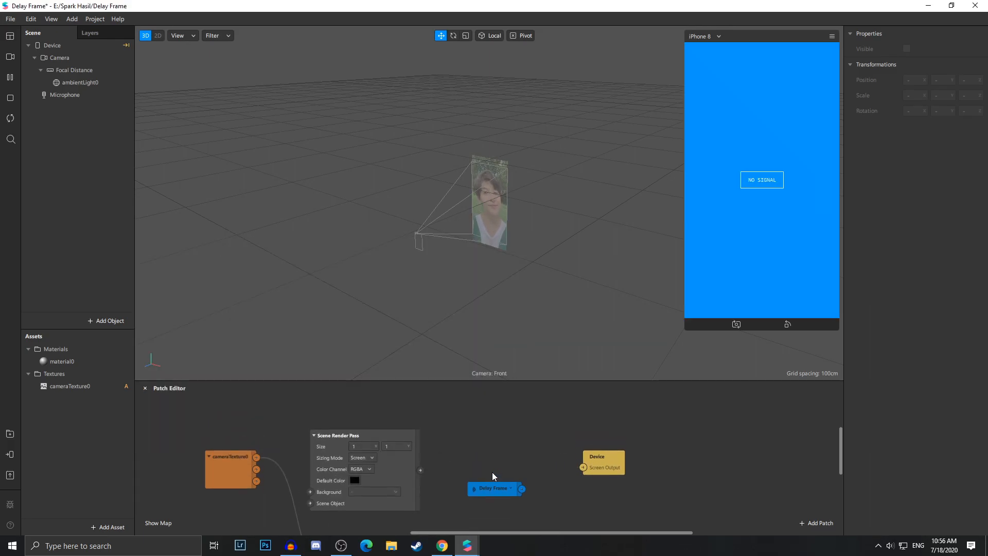
Move the Shader Render Pass patch up toward the Scene Render Pass and delete the two Delay Frame patches and the Mix patch.
scroll(491, 473, down, 4)
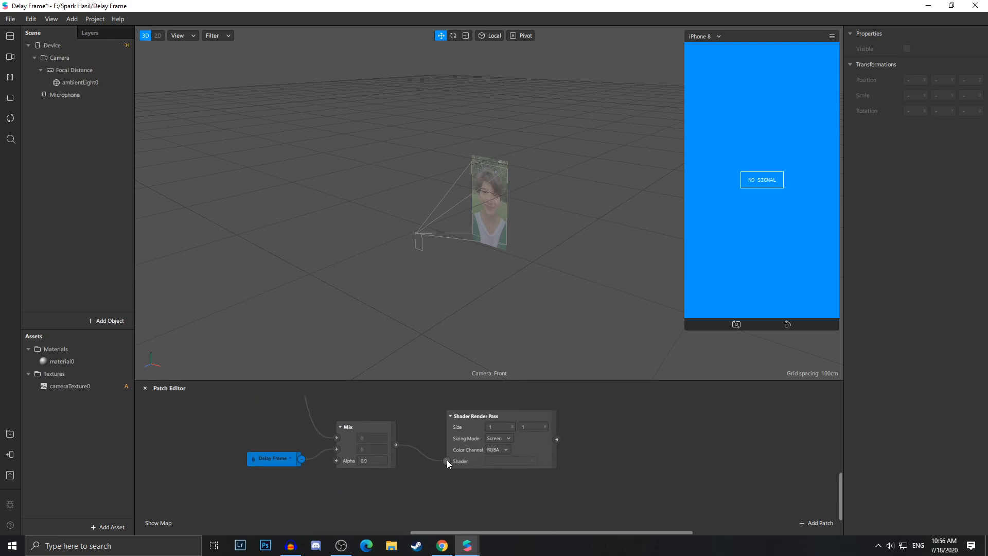
scroll(409, 489, up, 3)
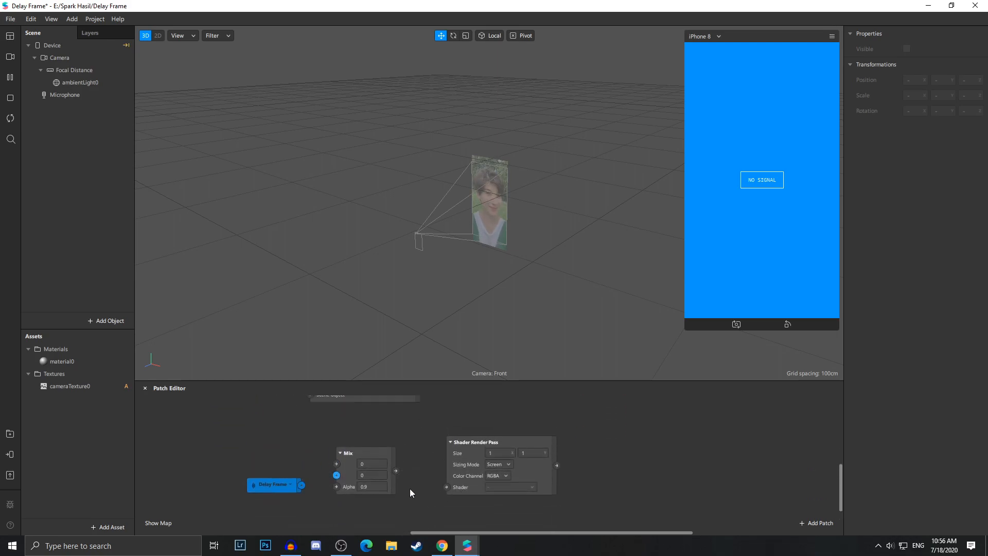
drag(475, 493, 464, 428)
click(486, 490)
key(Delete)
scroll(578, 499, down, 5)
click(271, 441)
key(Delete)
click(351, 423)
key(Delete)
Line up the Shader Render Pass patch between the Scene Render Pass and Device patches, shifting the Device patch farther away.
scroll(414, 467, up, 2)
drag(463, 455, 473, 474)
drag(607, 494, 649, 495)
click(487, 480)
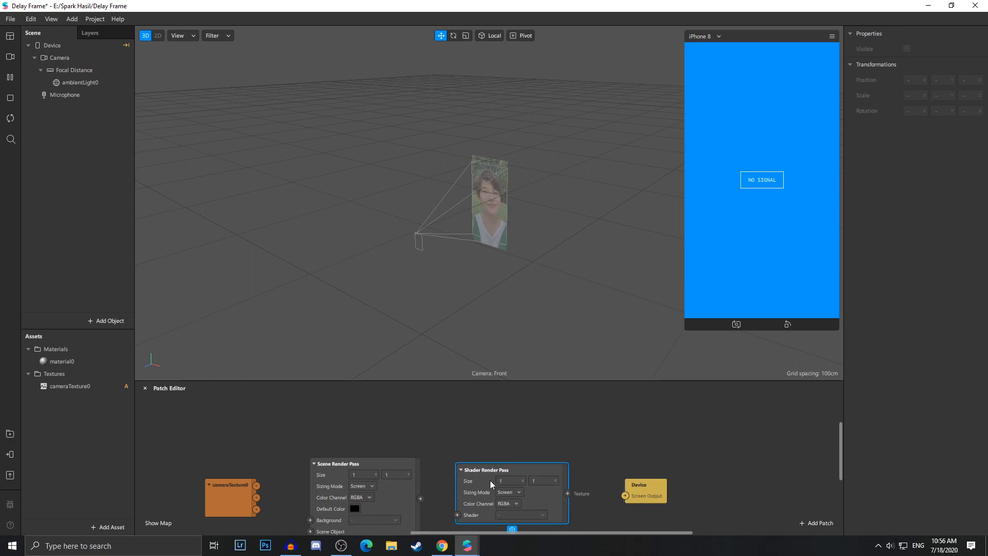
Wire cameraTexture0 into the Scene Render Pass Background, its output into the Shader Render Pass Shader input, and that texture into Device Screen Output.
scroll(419, 484, up, 2)
scroll(420, 474, up, 1)
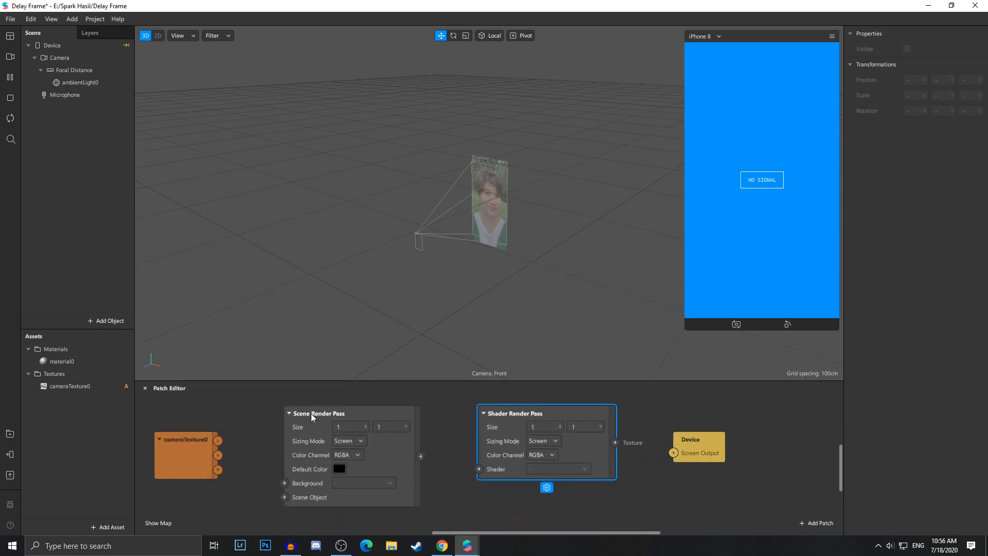
drag(420, 457, 480, 469)
scroll(579, 452, up, 2)
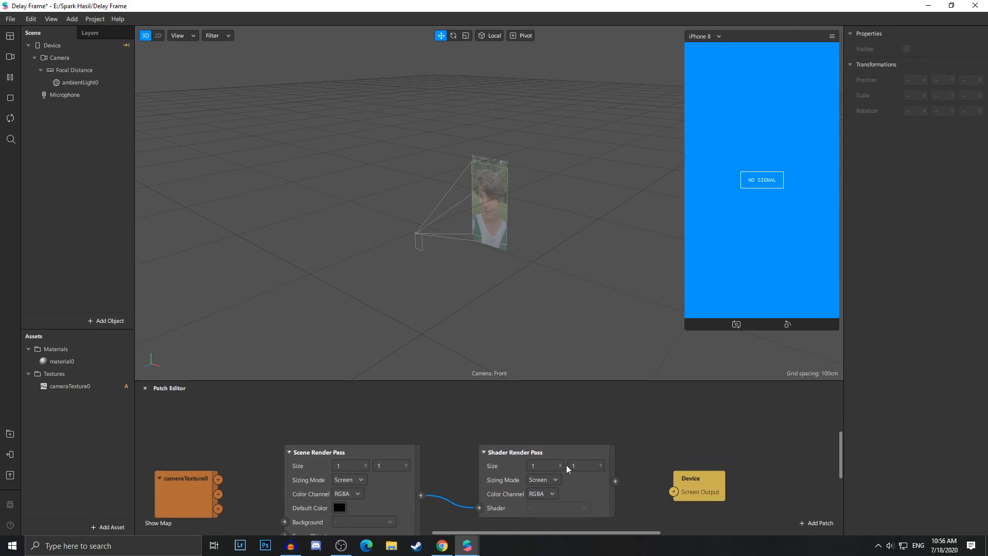
drag(614, 481, 674, 492)
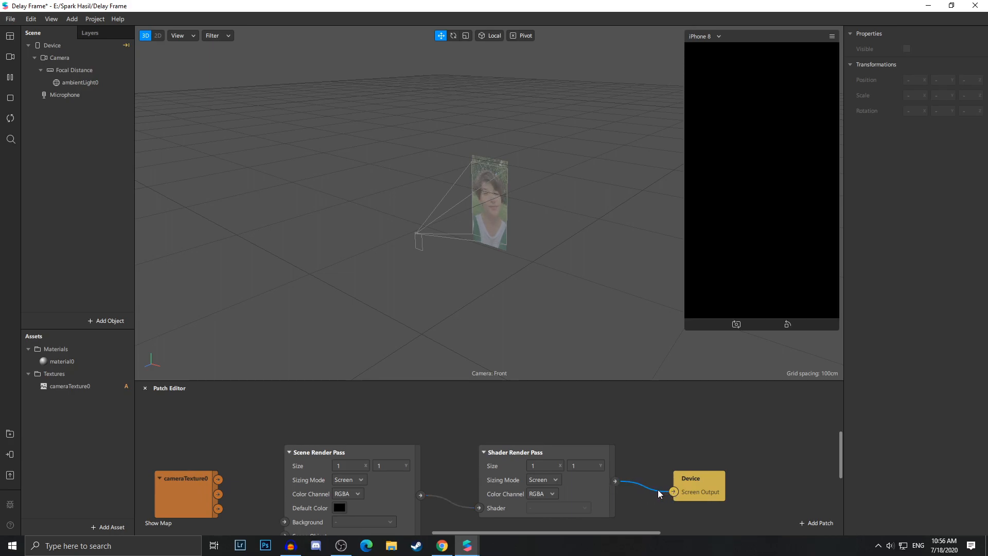
scroll(234, 434, down, 2)
drag(221, 443, 284, 484)
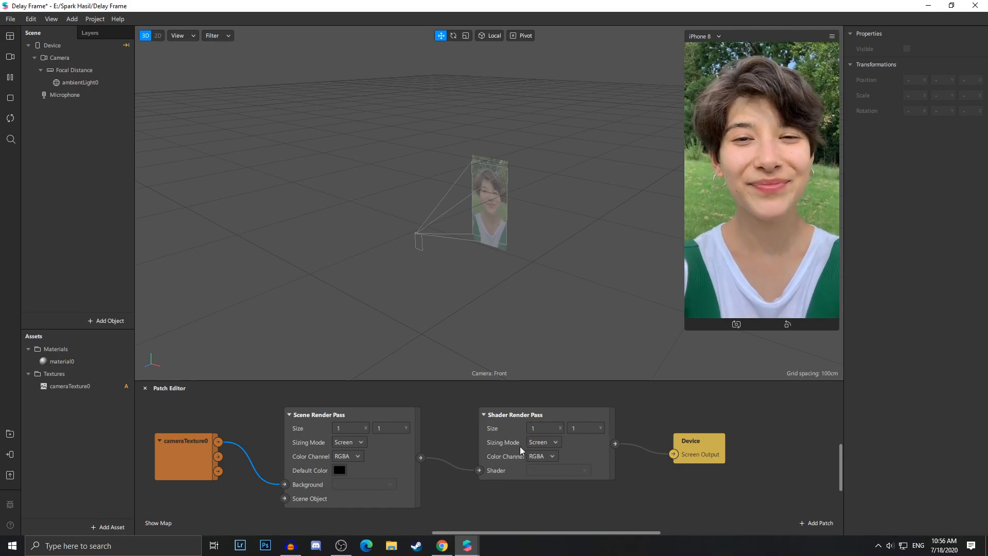
Set the Shader Render Pass size to 0.01 by 0.01.
scroll(520, 463, up, 2)
click(520, 477)
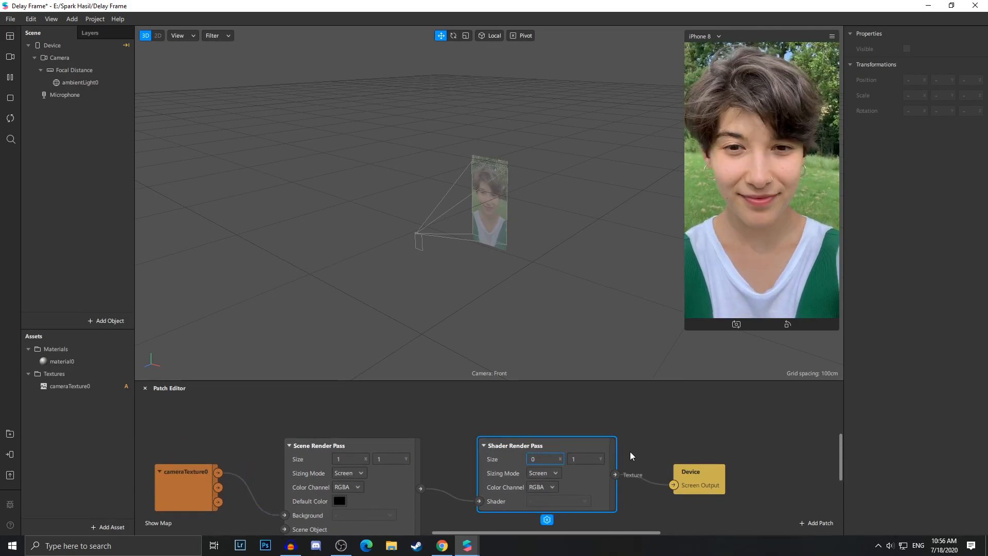
text(0.)
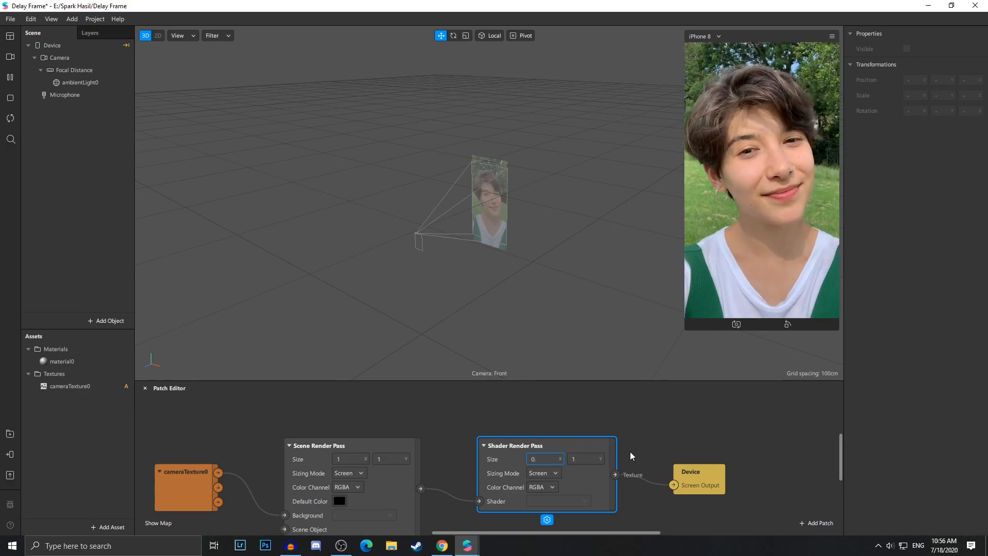
text(01)
key(Tab)
text(0)
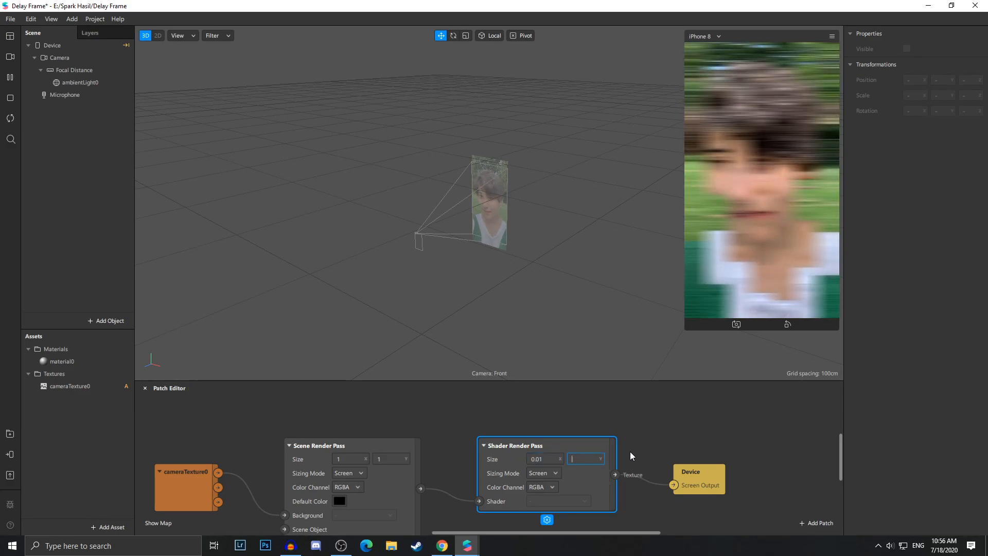
text(.01)
key(Return)
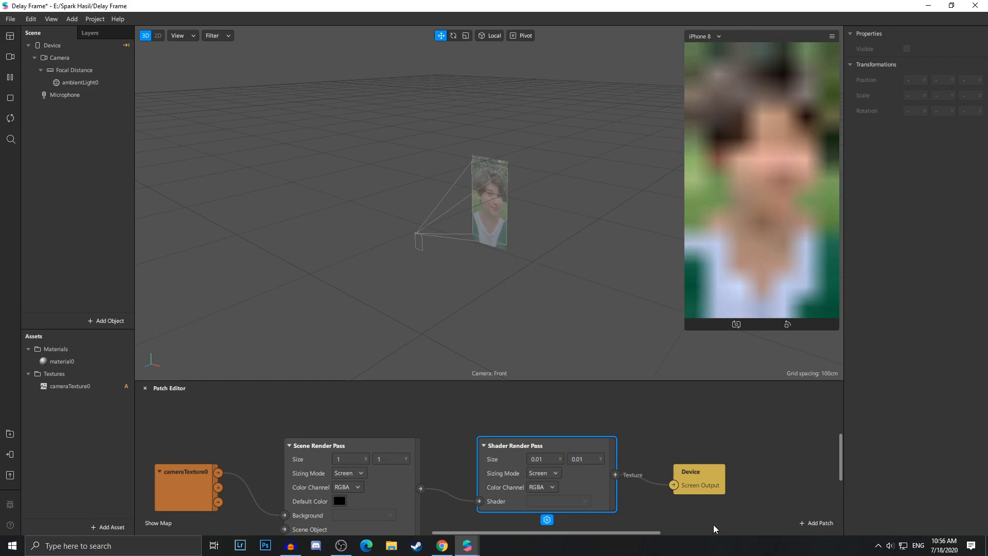
Set the Shader Render Pass size to 0.02 by 0.02.
click(547, 458)
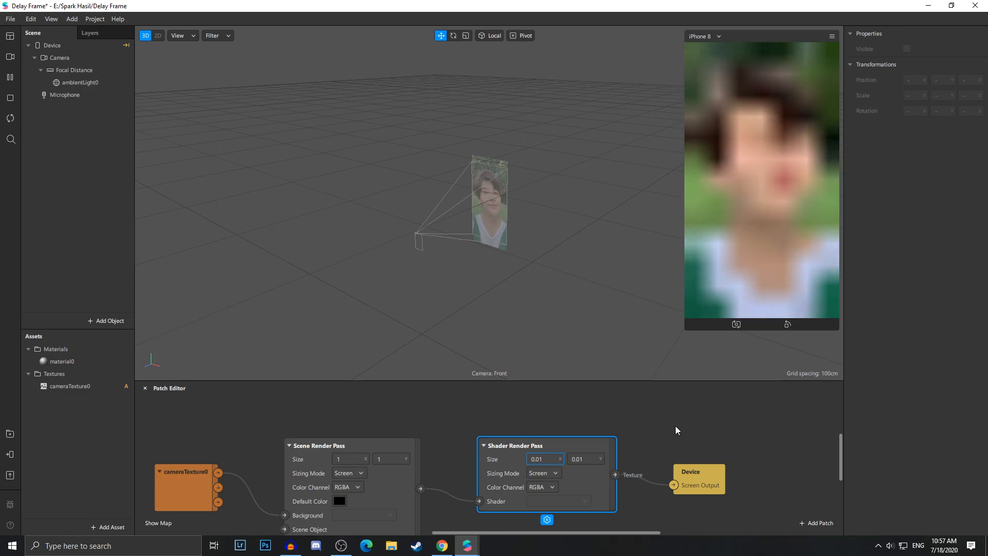
key(BackSpace)
text(2)
key(Tab)
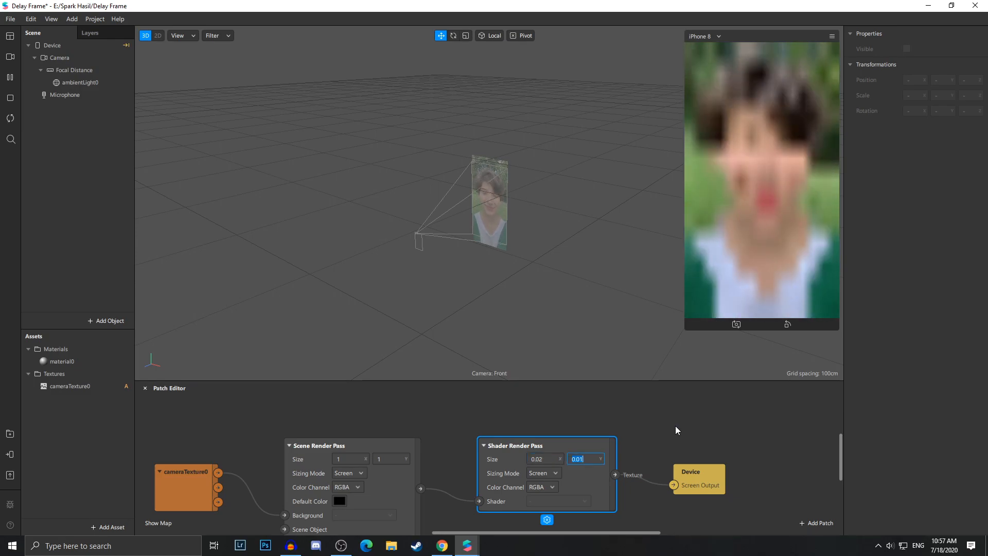
key(Right)
key(BackSpace)
text(2)
key(Return)
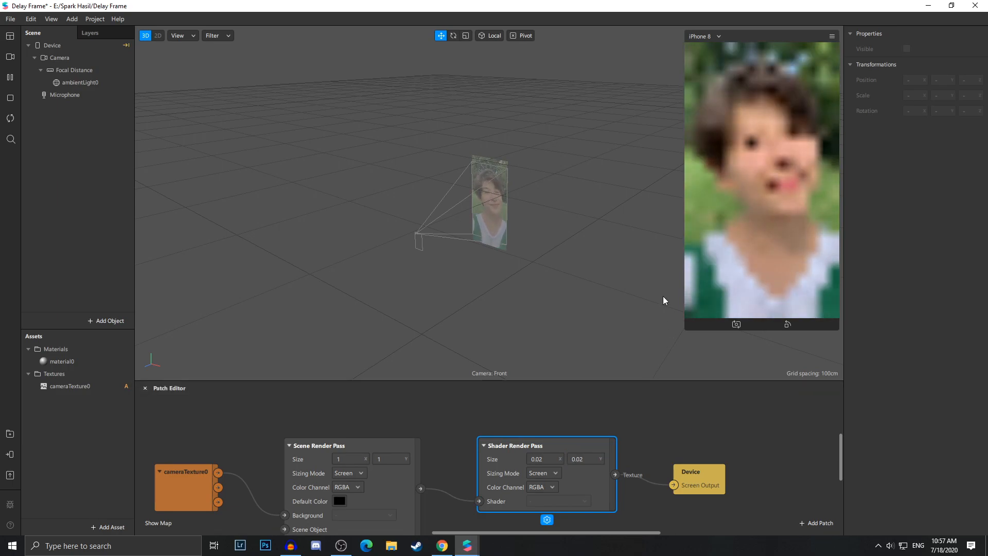
Set the Shader Render Pass size to 0.03 by 0.03.
click(554, 454)
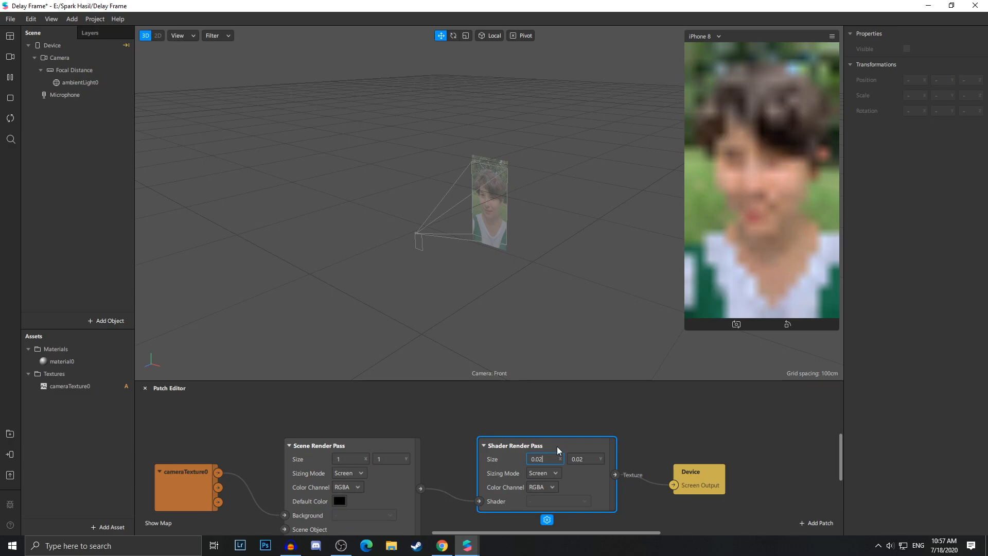
key(BackSpace)
text(3)
key(Tab)
text(0.03)
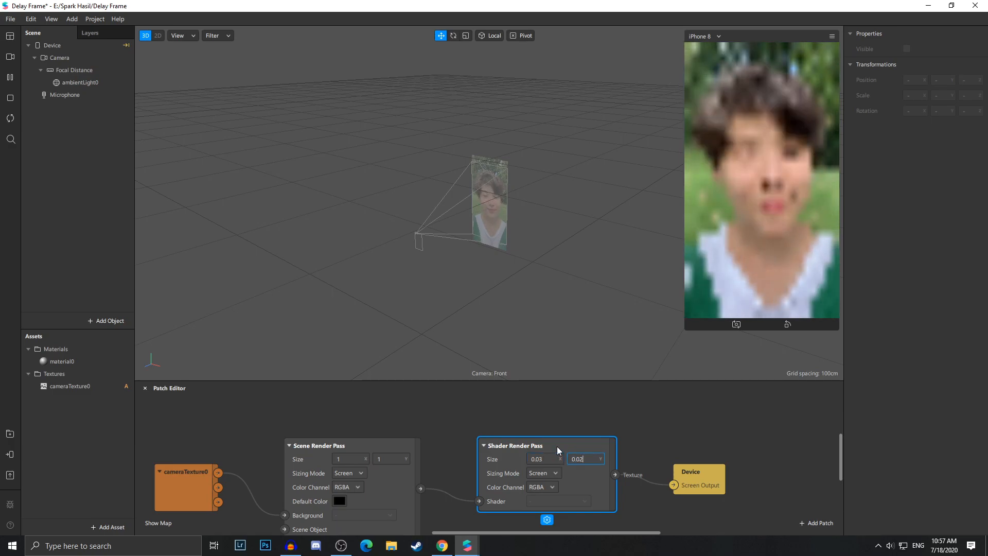
key(Return)
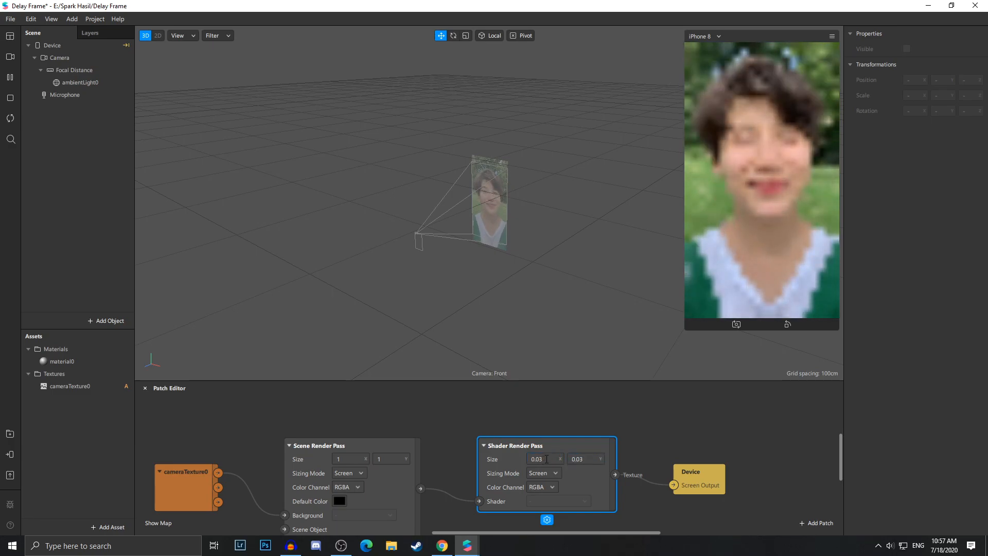
Restore the Shader Render Pass size to 1 by 1.
double_click(539, 460)
text(1)
double_click(588, 457)
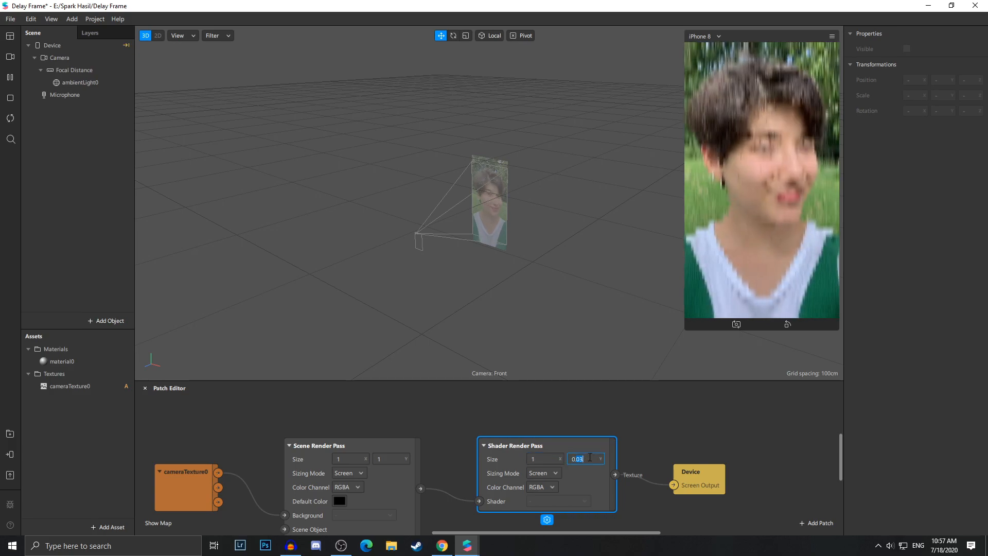
text(1)
key(Return)
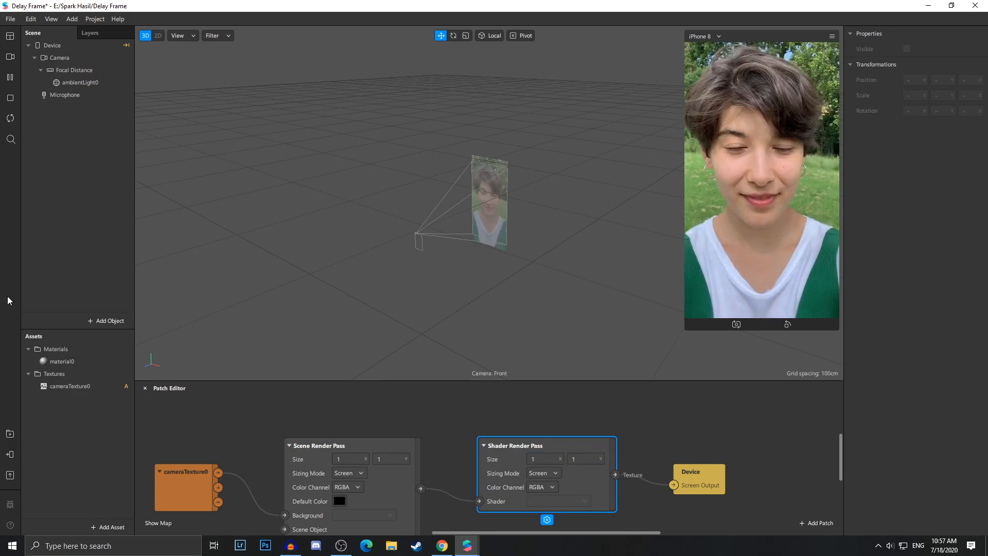
Try a width of 0.3 on the Shader Render Pass, and settle on a size of 0.1 by 0.1.
double_click(555, 457)
text(0)
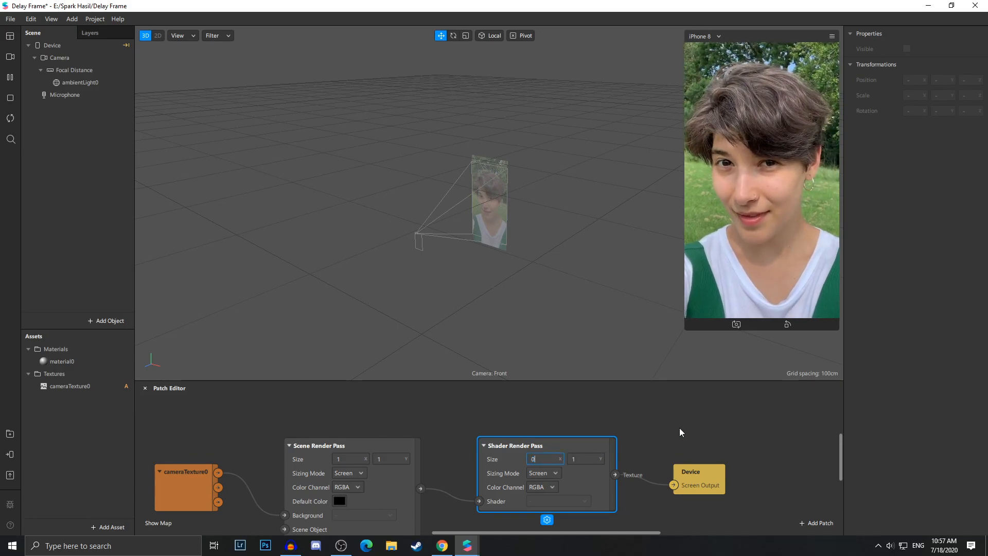
text(.3)
key(Tab)
click(547, 459)
key(BackSpace)
text(1)
key(Tab)
text(0)
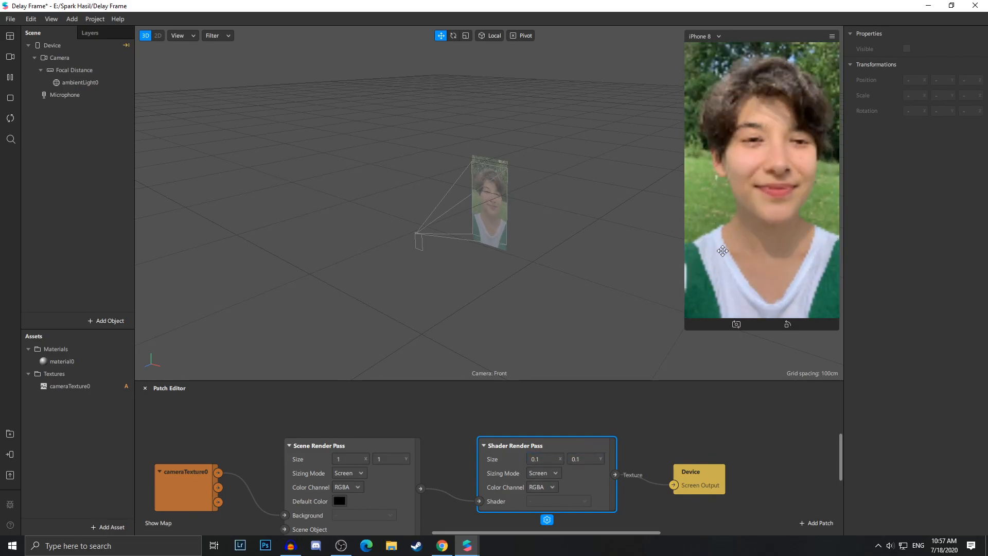
Enlarge the simulator preview and move the Device patch slightly farther from the Shader Render Pass patch.
drag(685, 330, 663, 369)
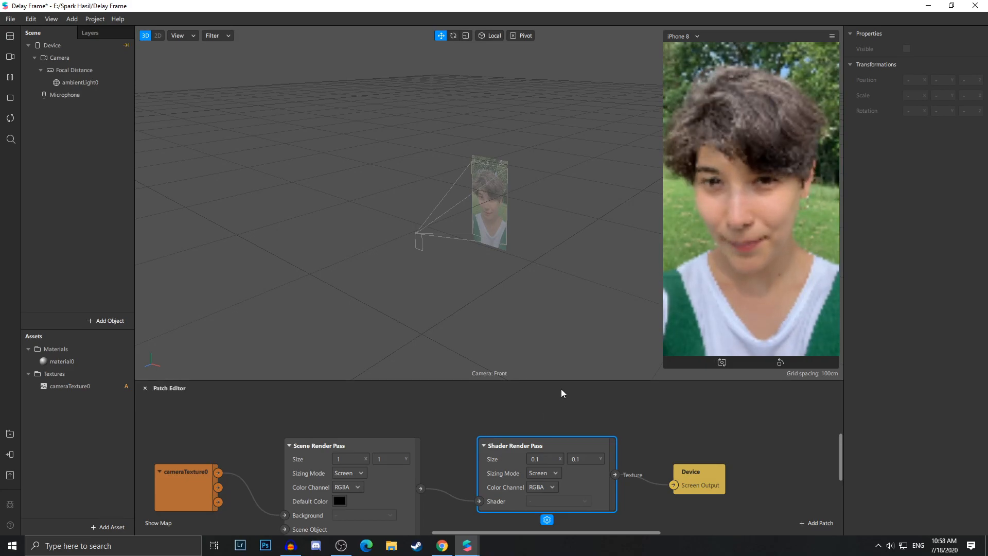
drag(511, 449, 506, 482)
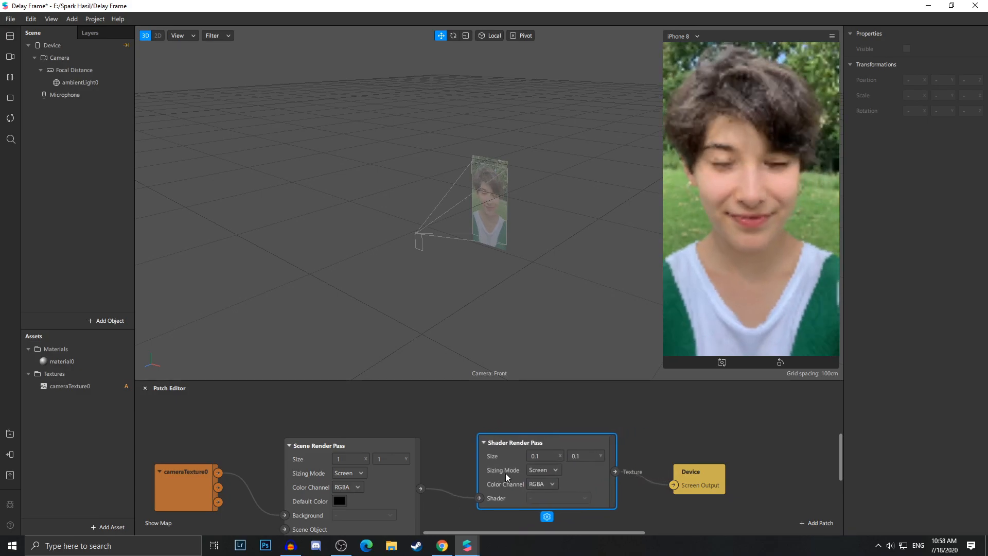
drag(706, 479, 725, 465)
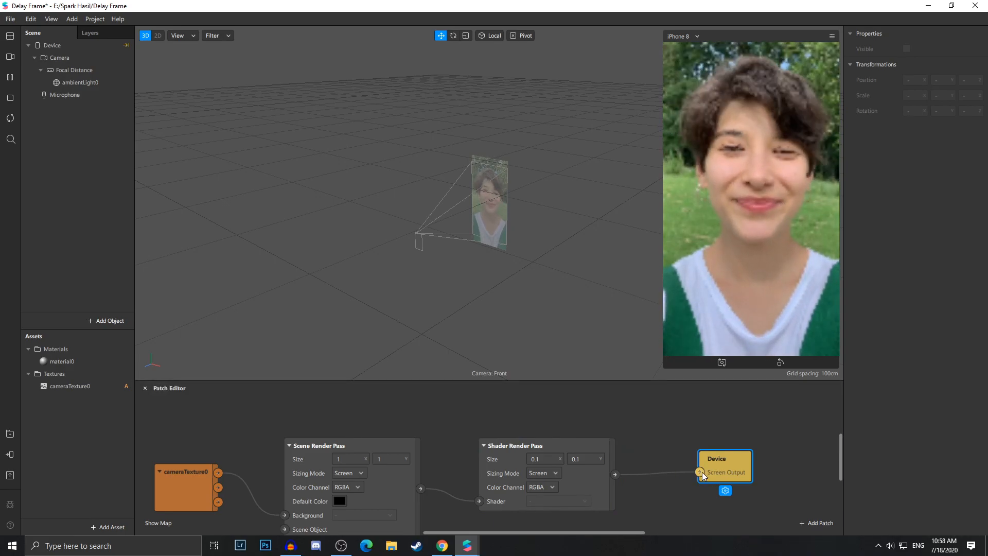
click(513, 453)
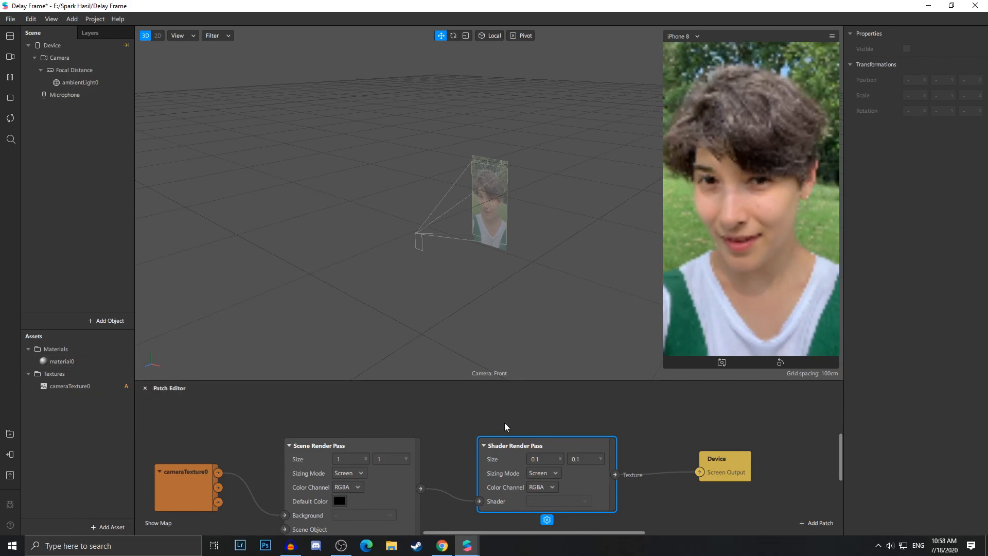
right_click(644, 445)
click(434, 444)
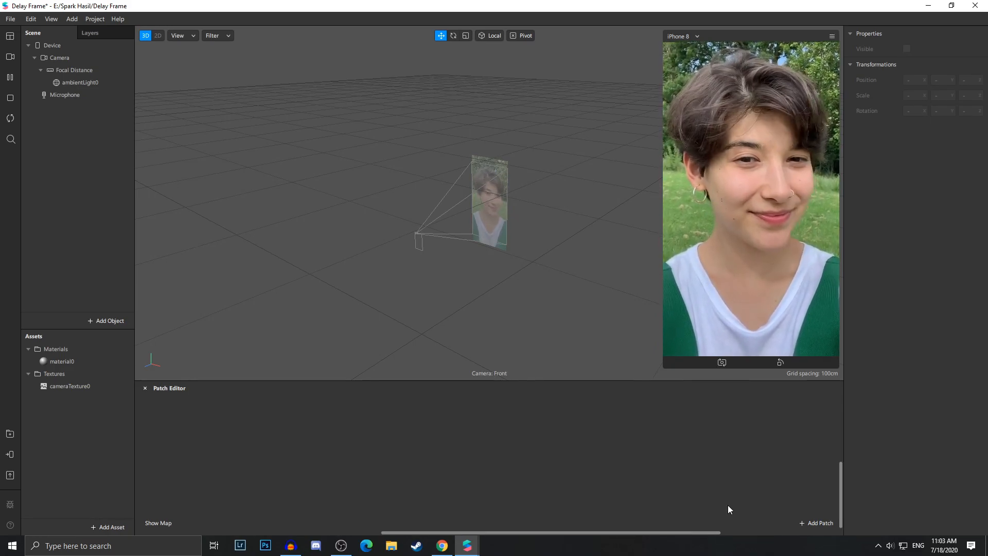
Place cameraTexture0 in the empty patch graph and add a Scene Render Pass patch fed by it through Background.
drag(72, 386, 430, 447)
text(sce)
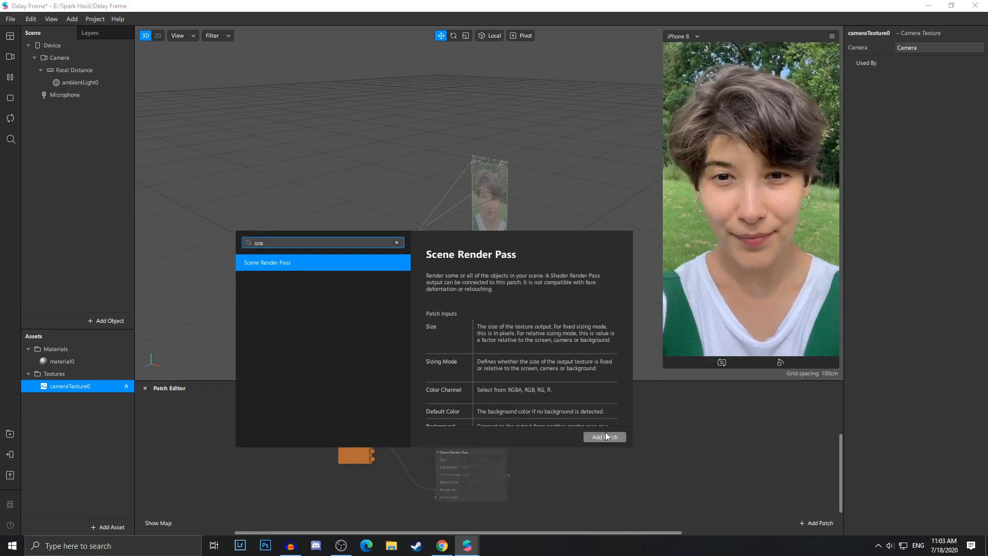
key(Return)
Add a Mix patch after the Scene Render Pass and connect the pass's texture output to the Mix patch's first input.
scroll(535, 500, up, 2)
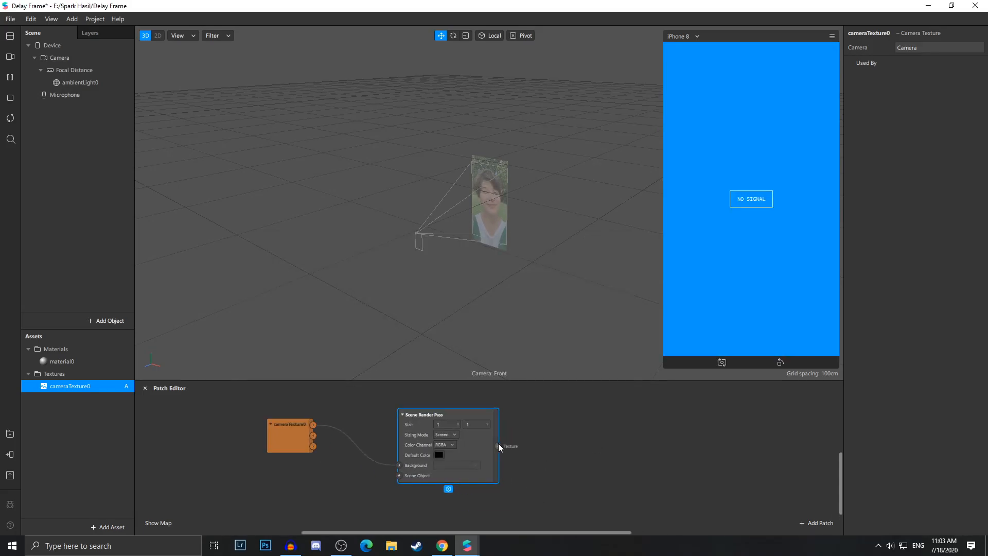
drag(498, 445, 599, 433)
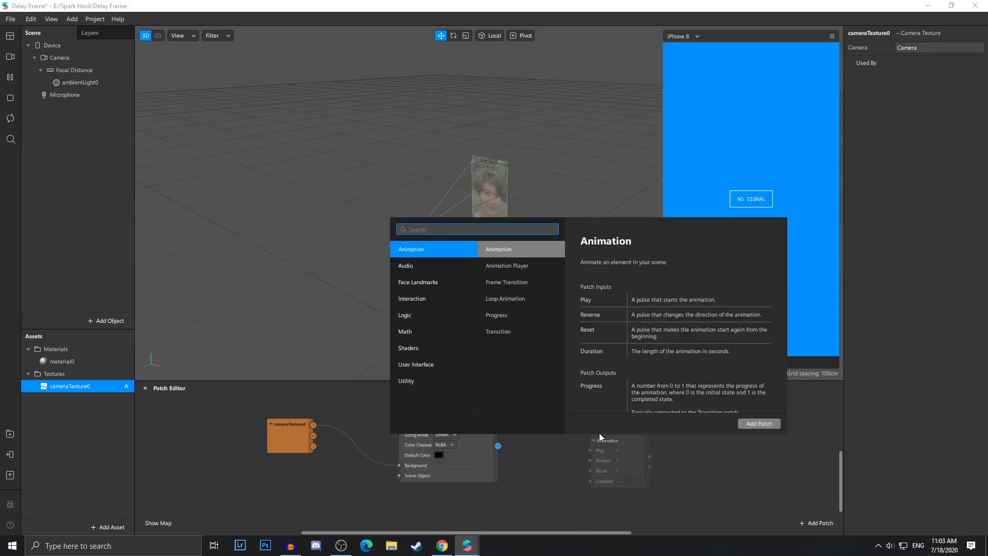
text(mix)
key(Return)
drag(498, 445, 591, 450)
drag(600, 438, 569, 421)
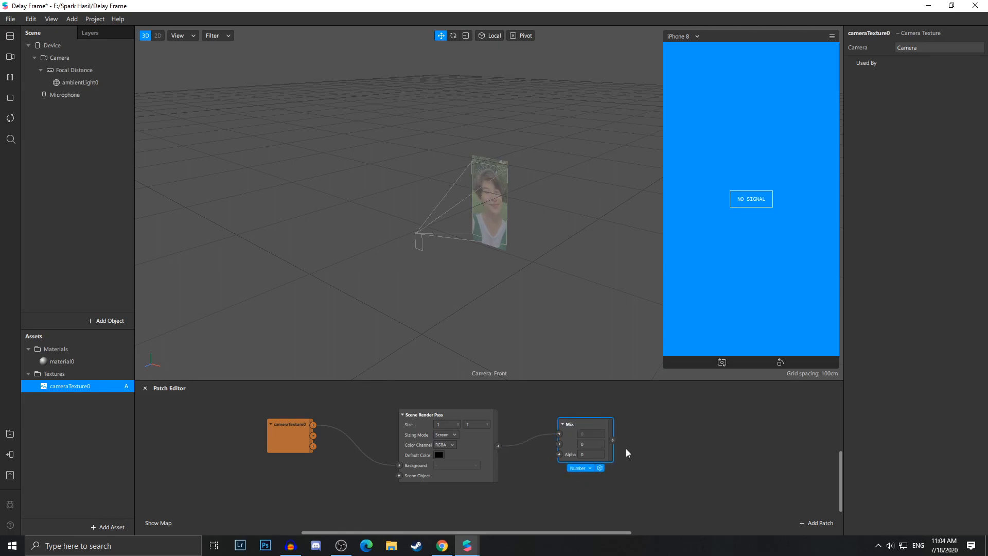
Add a Shader Render Pass patch beyond the Mix patch.
double_click(655, 465)
text(shad)
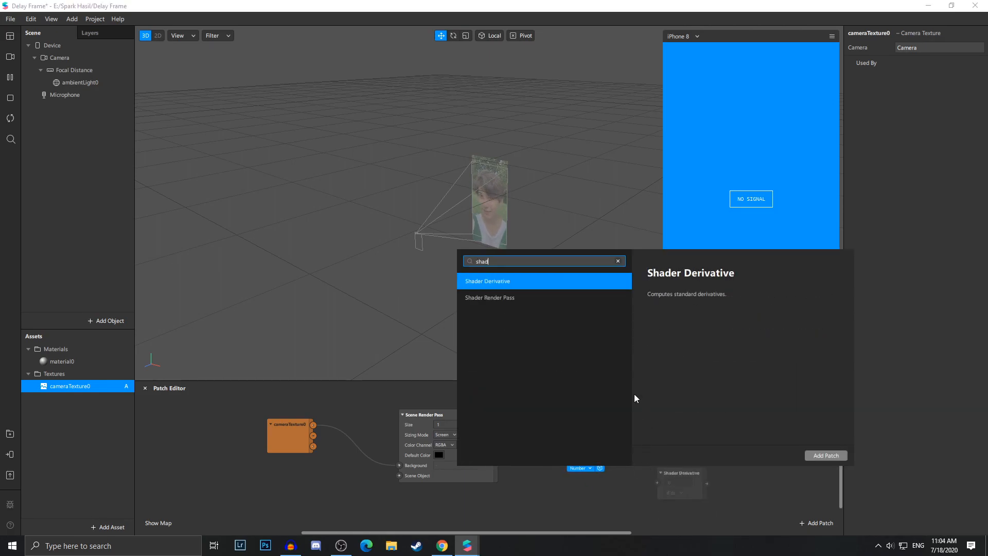
click(528, 297)
click(826, 455)
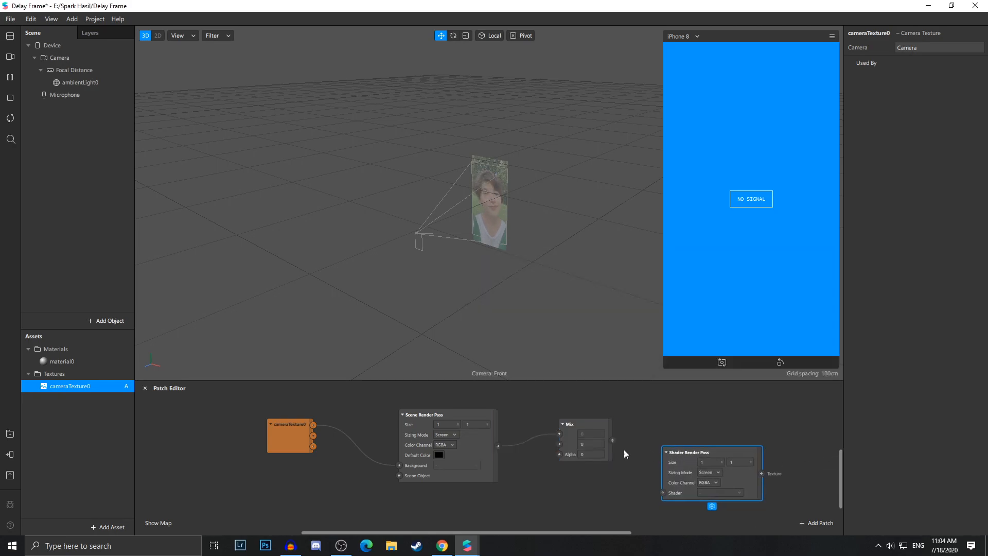
Connect the Mix patch's output to the Shader Render Pass patch's Shader input and place that pass slightly lower.
click(612, 440)
drag(639, 474, 663, 492)
drag(738, 460, 739, 480)
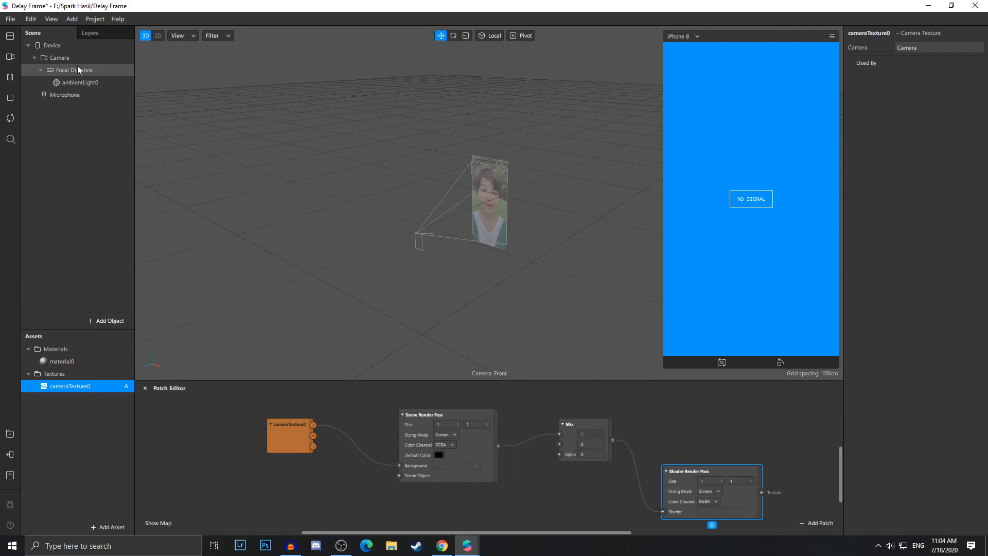
Create the Device's Render Pass patch, place it beyond the Mix patch, and connect the Mix output to its Screen Output.
click(81, 47)
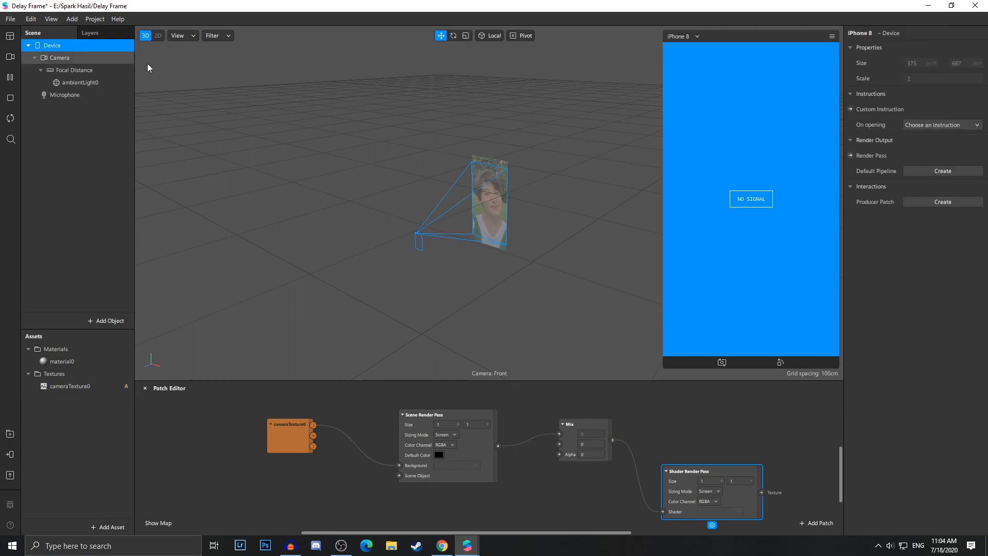
click(850, 155)
drag(508, 471, 816, 432)
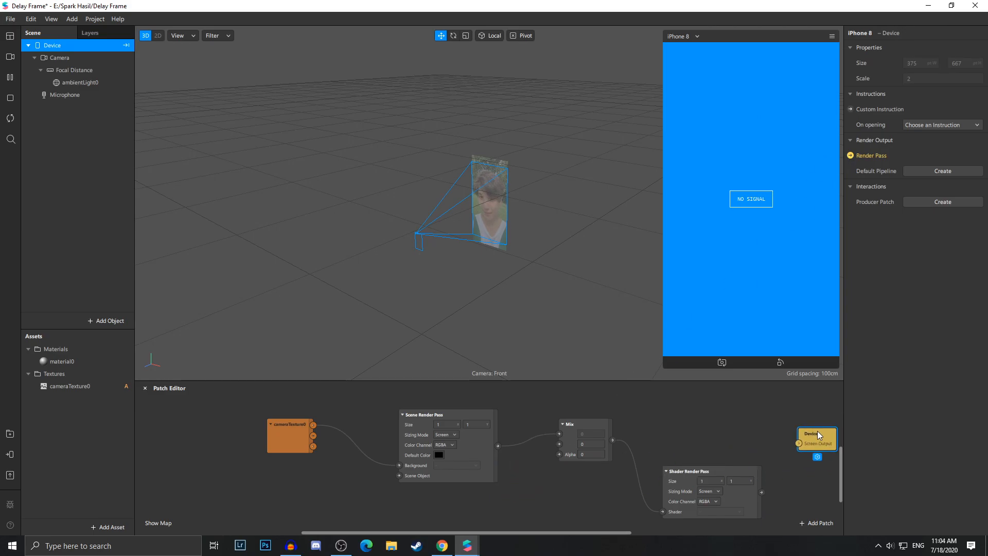
drag(612, 440, 795, 443)
Add a Delay Frame patch after the Shader Render Pass, with the pass's texture output feeding its Render Pass input.
double_click(812, 455)
text(de)
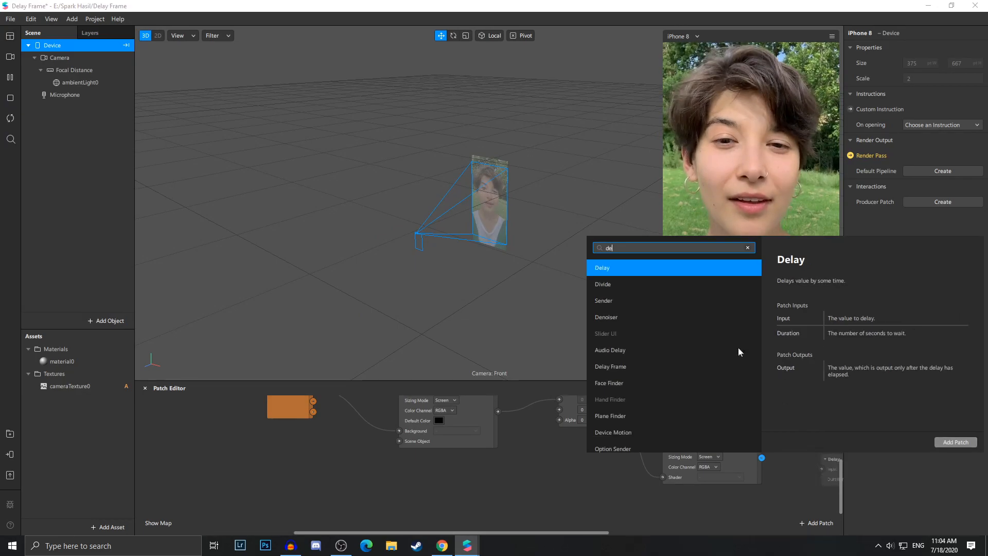
text(la)
click(668, 300)
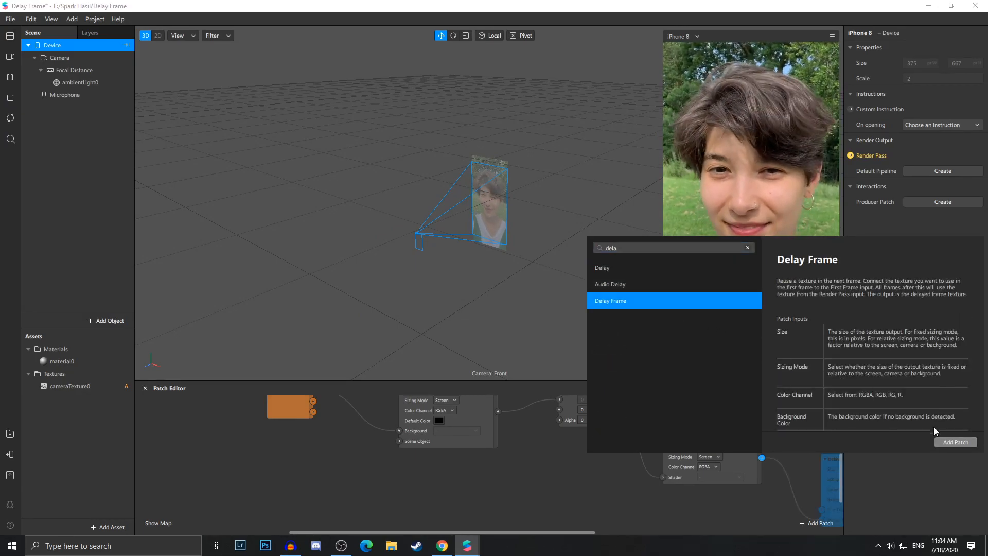
click(954, 442)
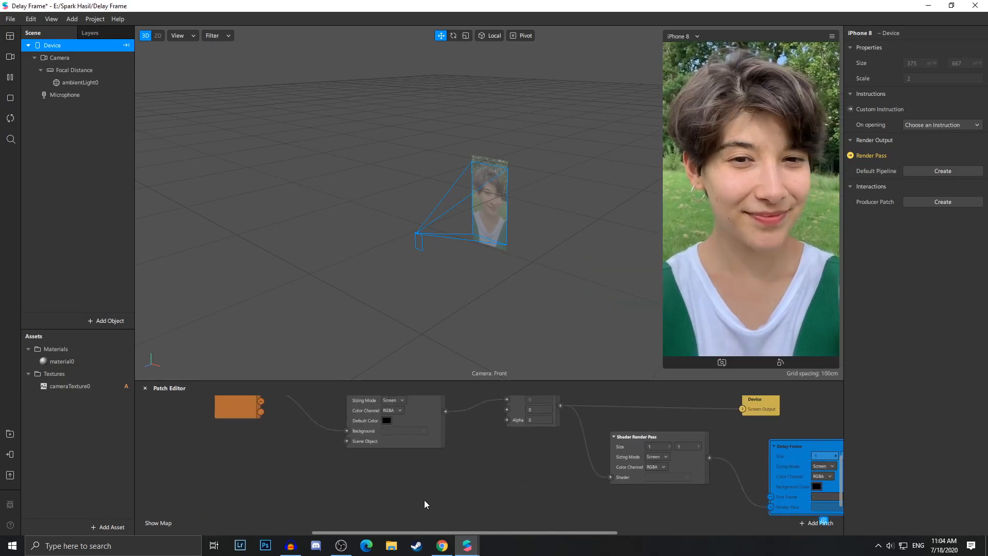
Add a Receiver patch and set it to receive from Delay Frame.
double_click(425, 500)
text(rec)
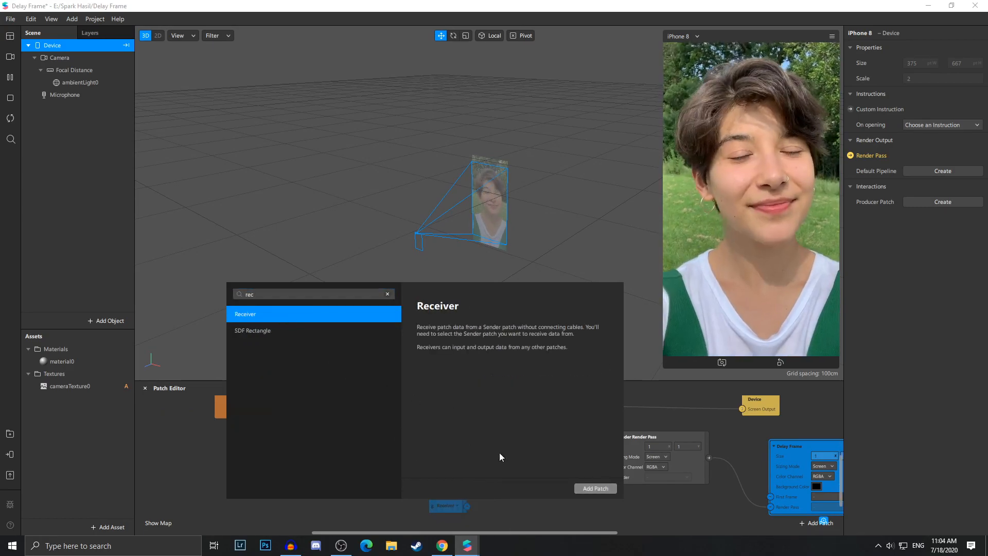
click(595, 488)
click(459, 505)
click(486, 521)
Connect the Delay Frame receiver to Mix's first input and the Scene Render Pass to the second, and place the receiver above them.
scroll(476, 513, up, 2)
drag(476, 526, 508, 419)
drag(447, 432, 507, 437)
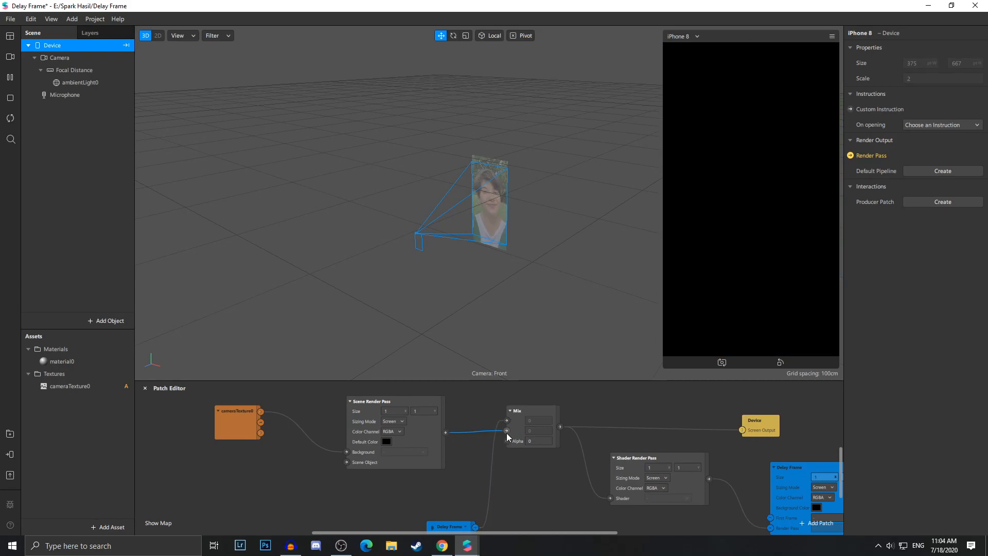
drag(449, 527, 434, 409)
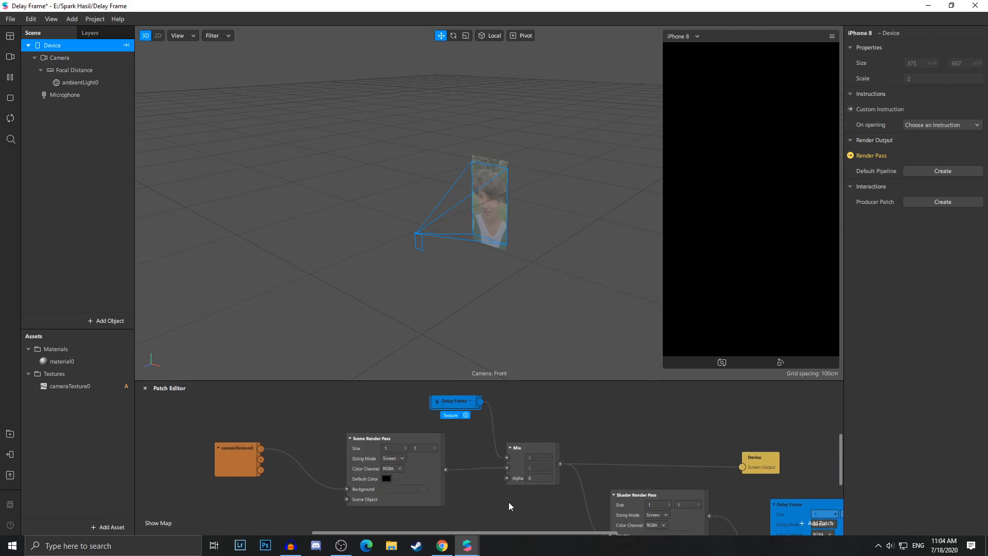
Add a Screen Tap patch below the Mix patch and connect its Tap output to Mix's Alpha input.
scroll(508, 505, down, 3)
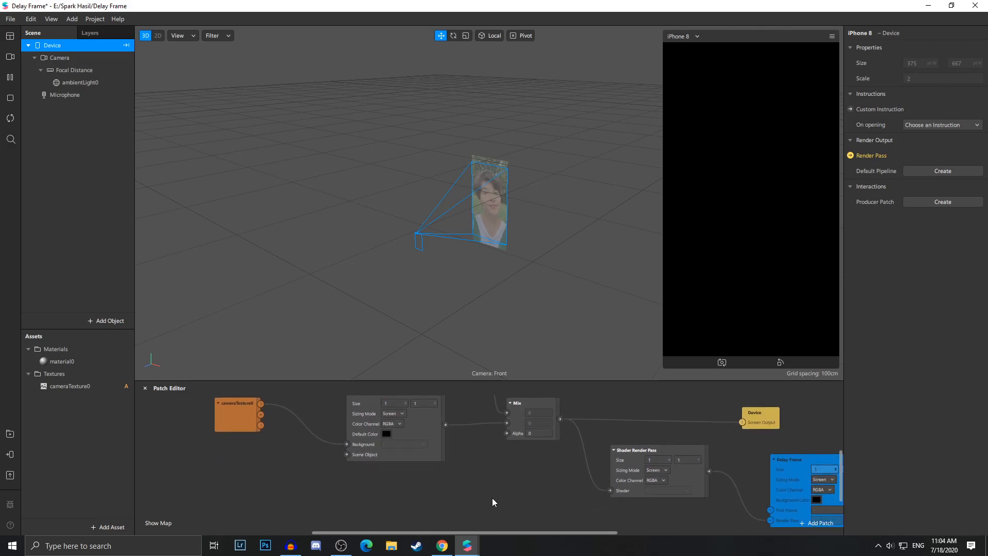
double_click(495, 502)
text(scre)
click(340, 332)
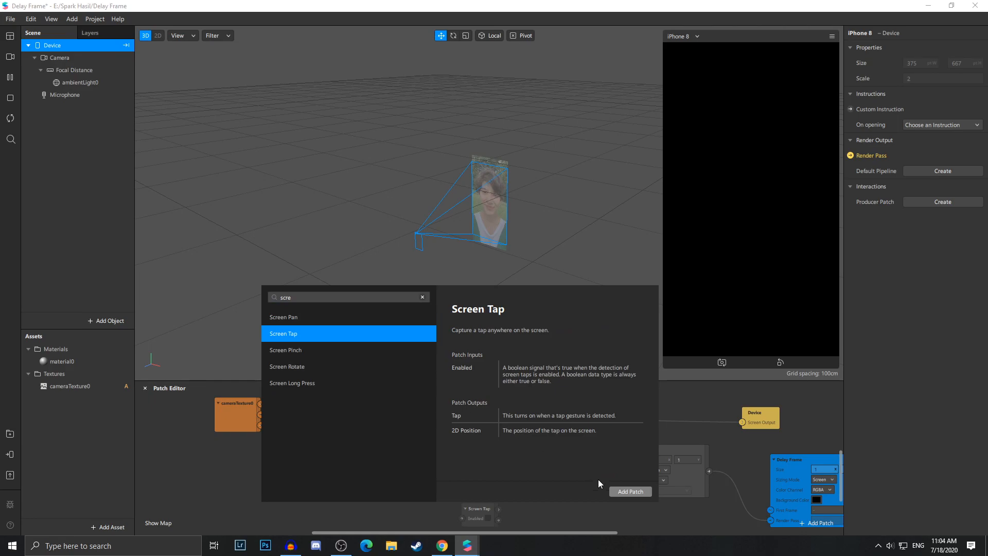
click(629, 492)
drag(498, 510, 507, 433)
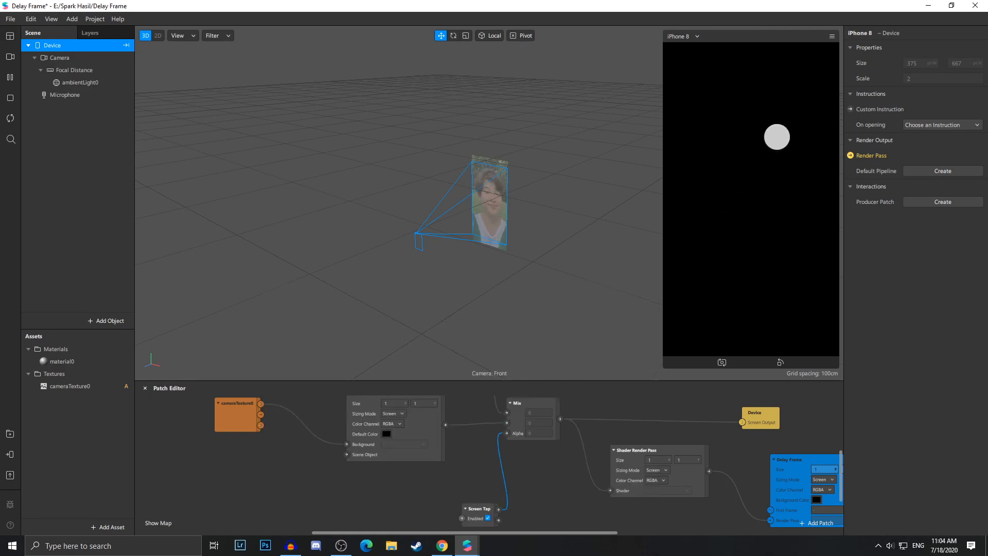
Test the Delay Frame effect by tapping several spots on the simulated device screen.
click(832, 36)
click(850, 55)
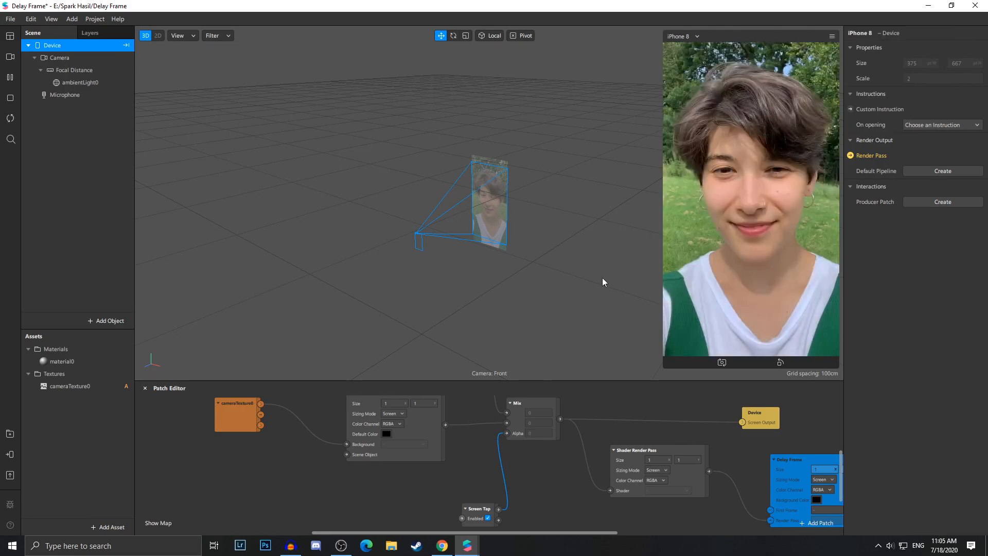
click(775, 294)
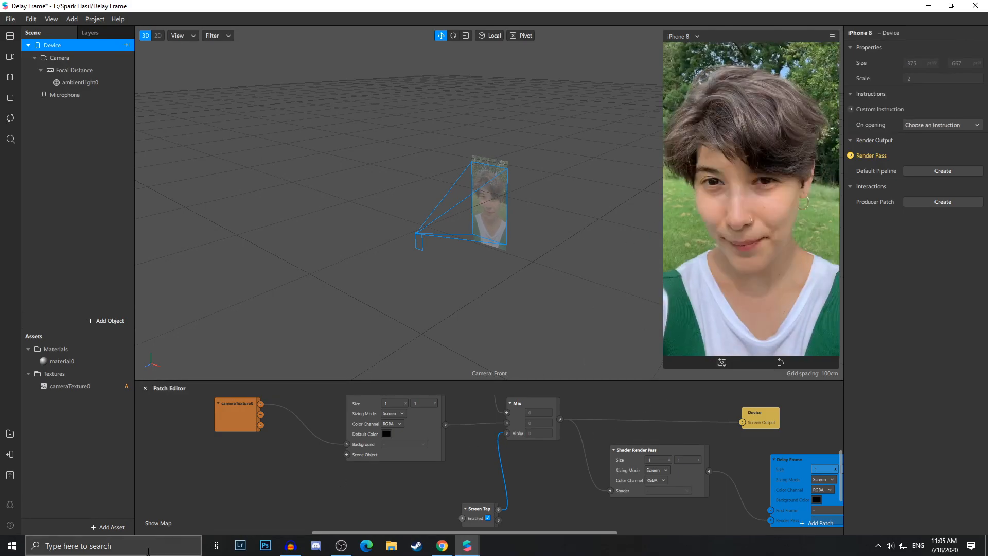
click(710, 307)
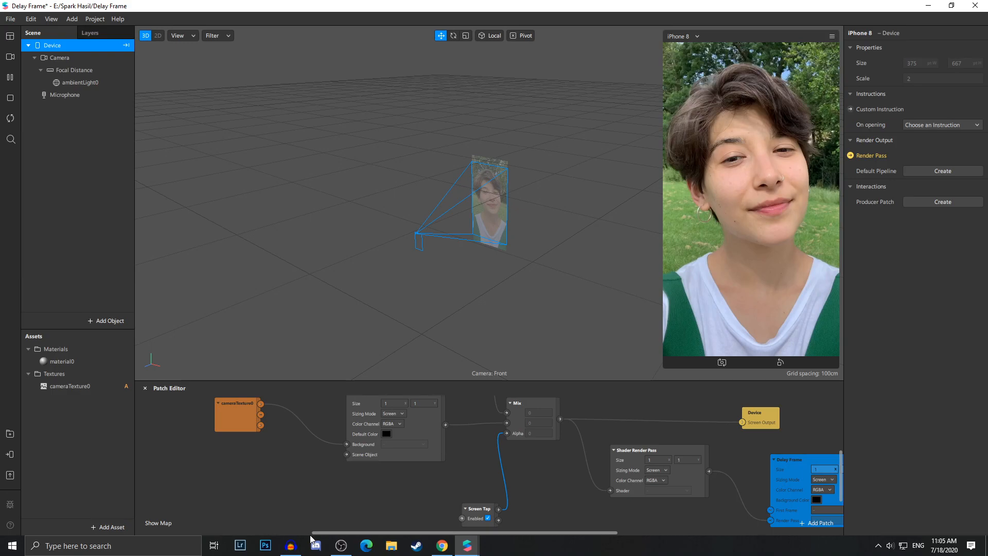
click(741, 216)
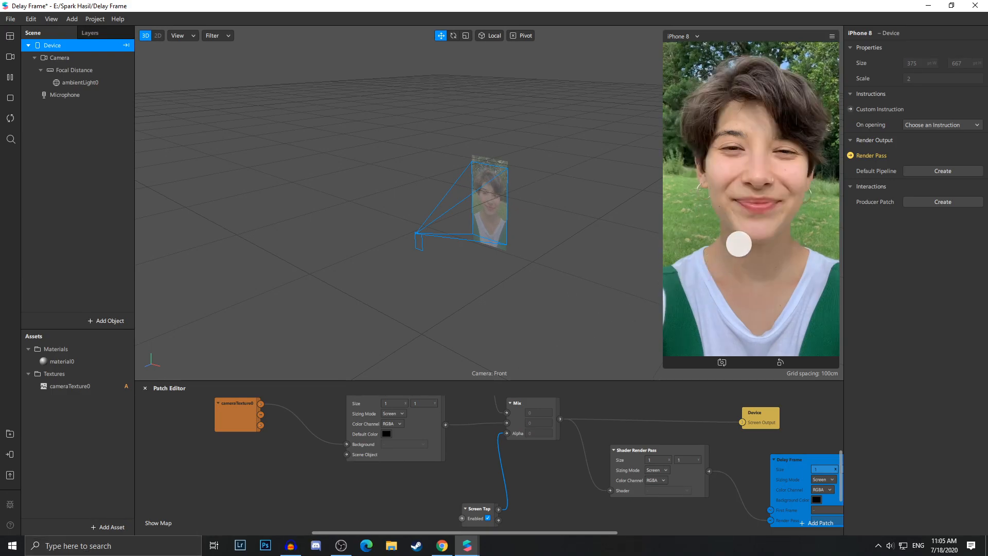
click(738, 244)
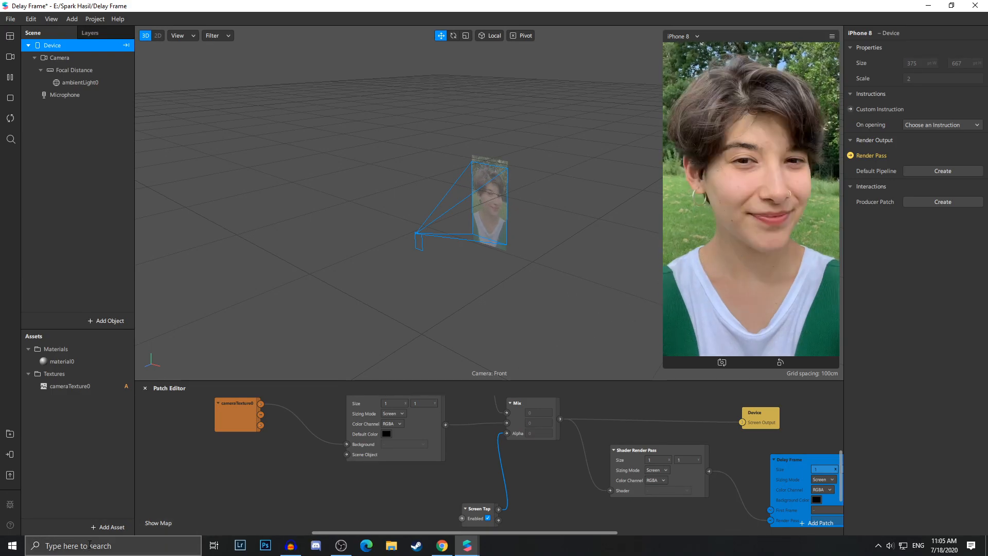
Switch the viewport to 2D and examine the completed Delay Frame patch graph from cameraTexture0 to Device and Delay Frame.
click(157, 36)
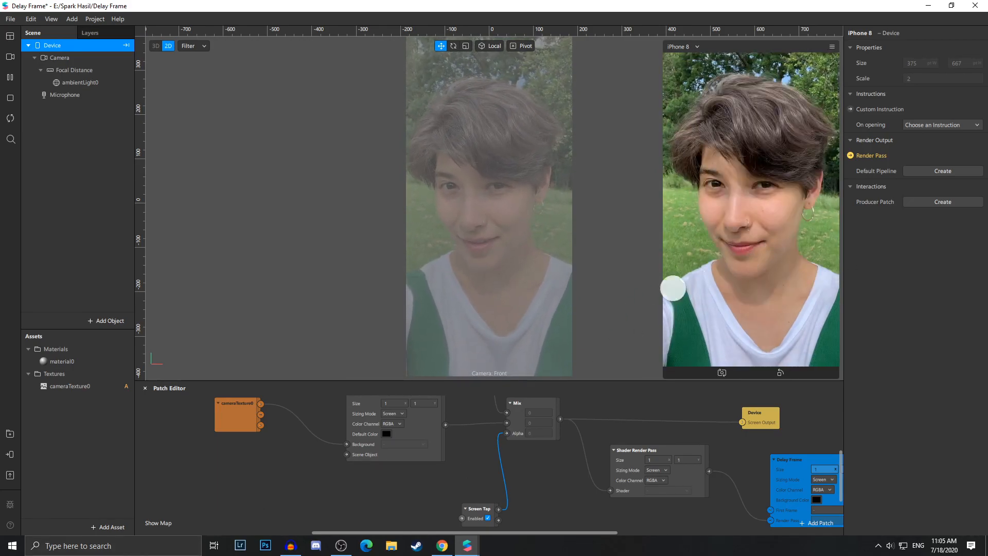
scroll(638, 473, up, 2)
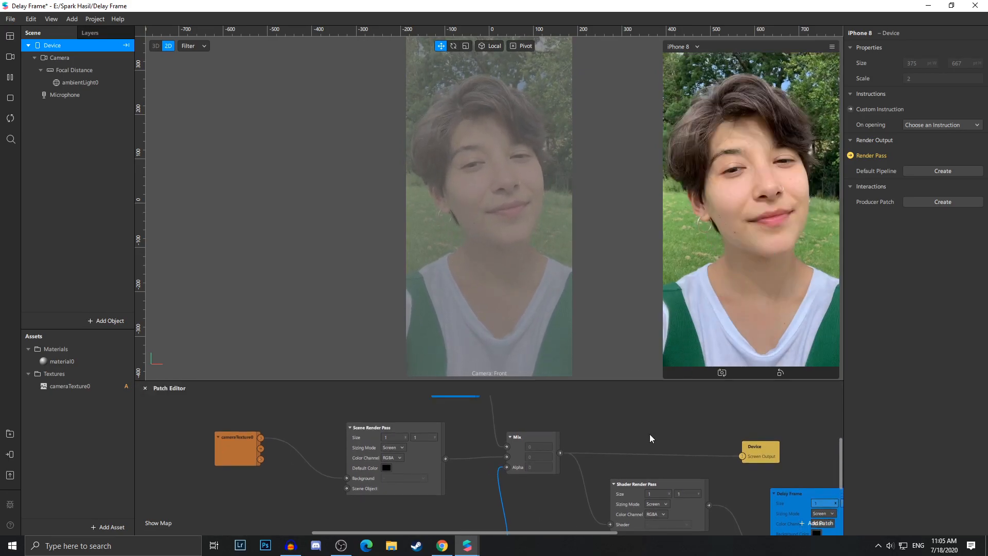
scroll(659, 463, up, 3)
scroll(554, 508, down, 2)
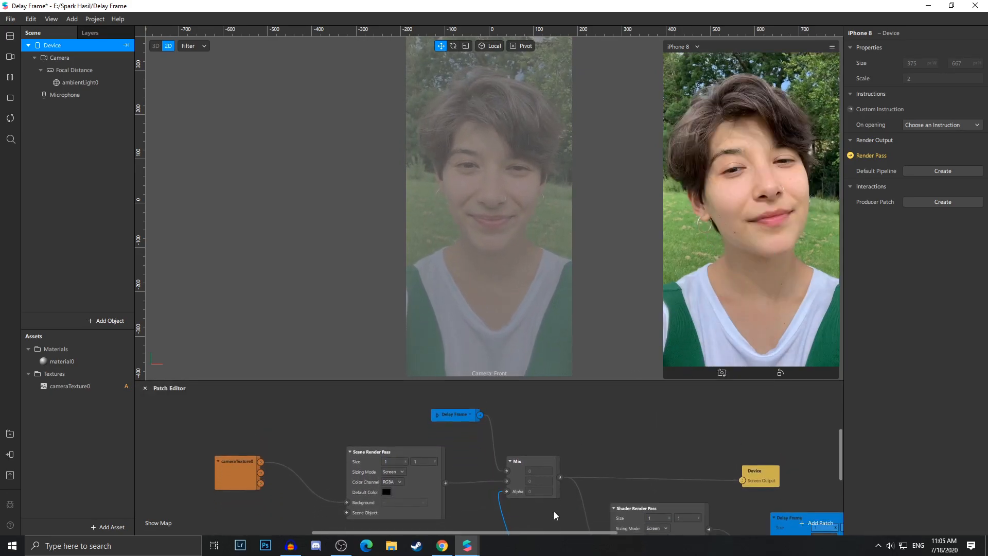
scroll(553, 511, down, 3)
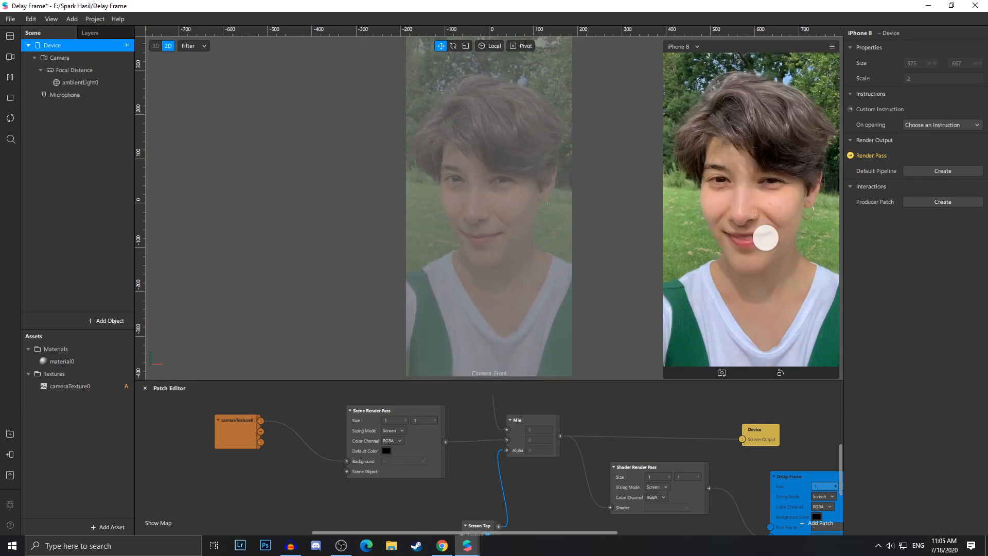
ctrl+scroll(537, 479, down, 2)
ctrl+scroll(540, 483, down, 1)
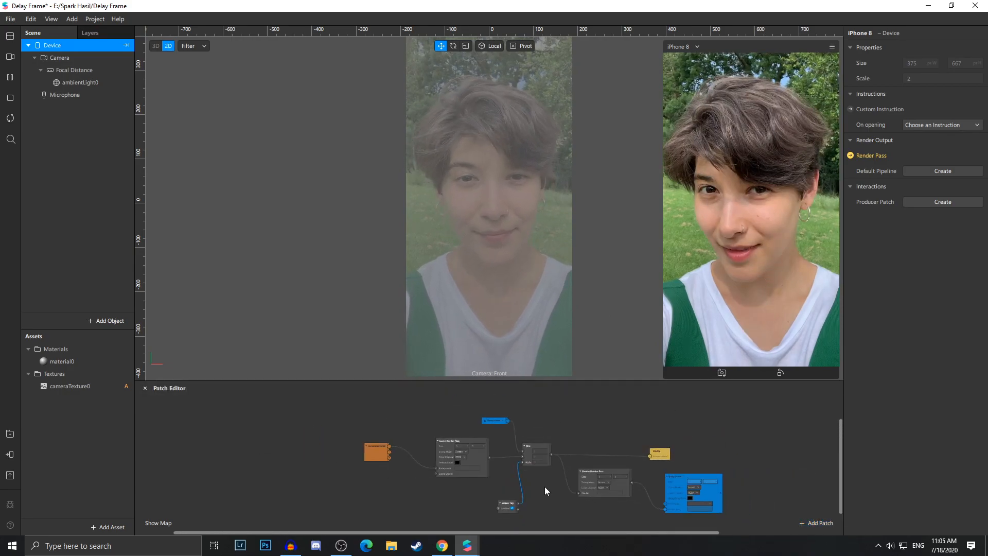
ctrl+scroll(619, 504, up, 2)
scroll(622, 498, down, 3)
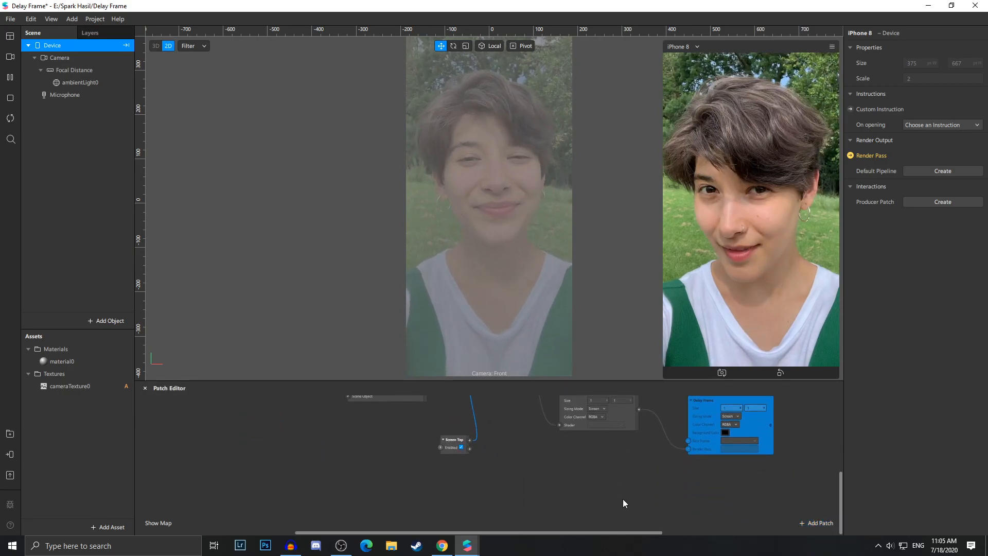
scroll(622, 498, up, 4)
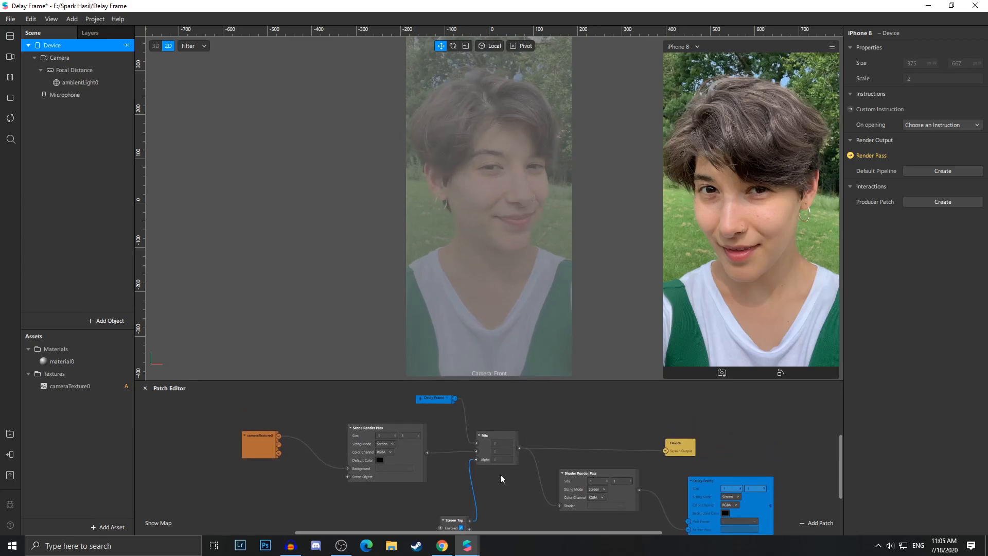
Import the Makeup block from the Blocks category of the AR Library.
click(108, 527)
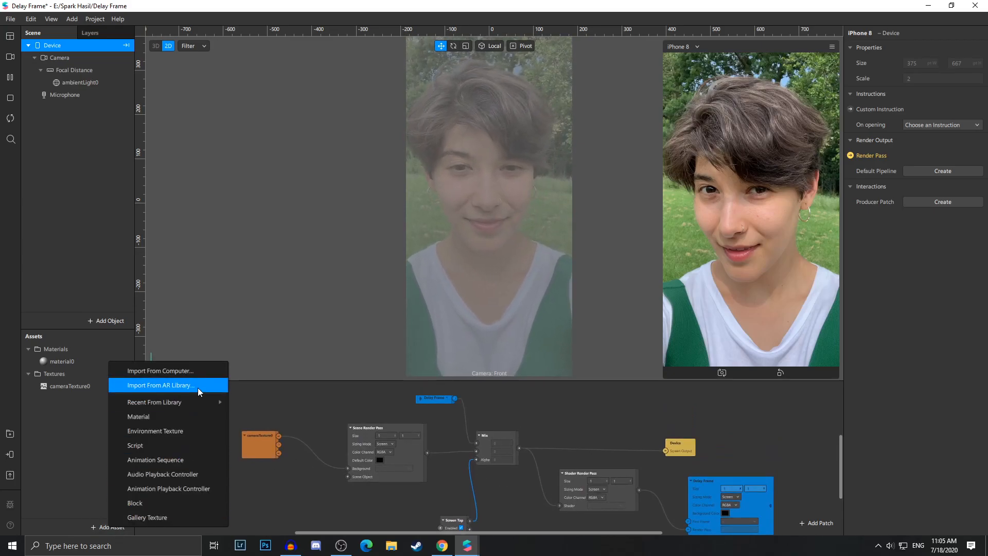
click(198, 387)
click(304, 265)
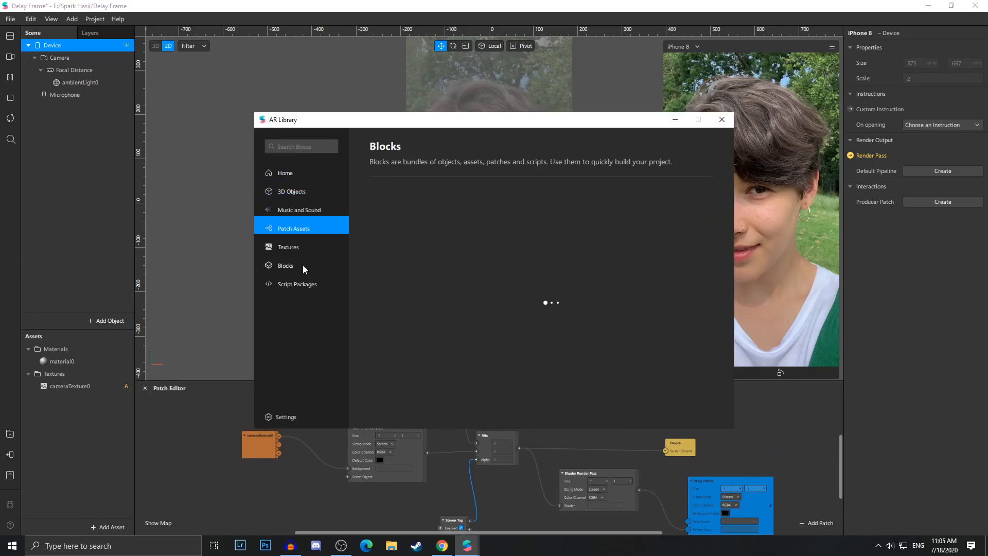
scroll(436, 402, down, 1)
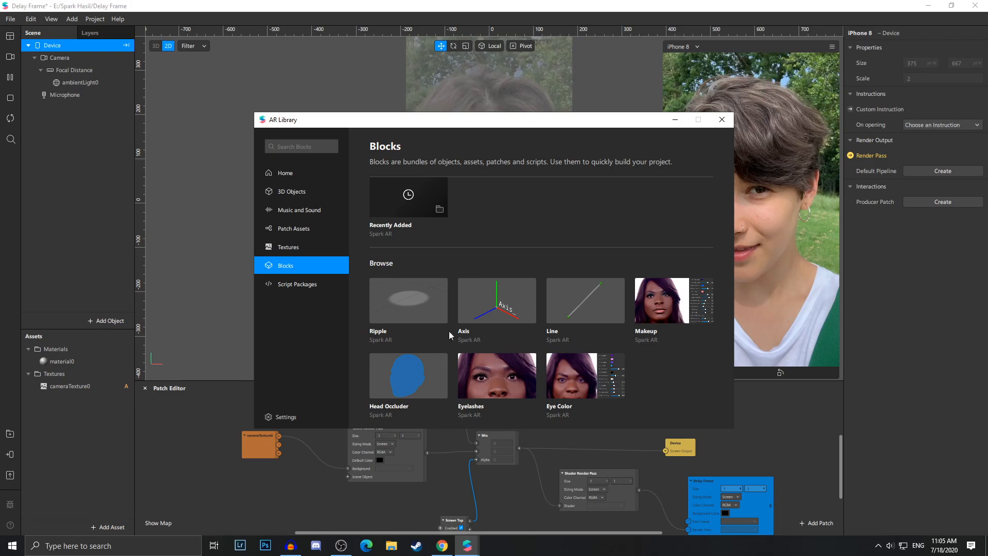
click(692, 295)
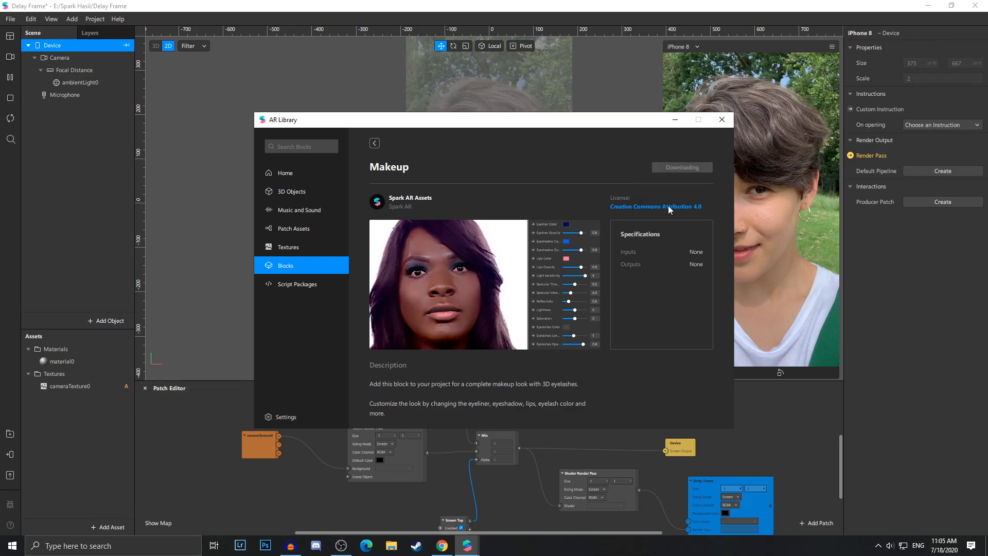
Close the AR Library and resolve the Face Extraction conflict by removing the render passes.
click(726, 125)
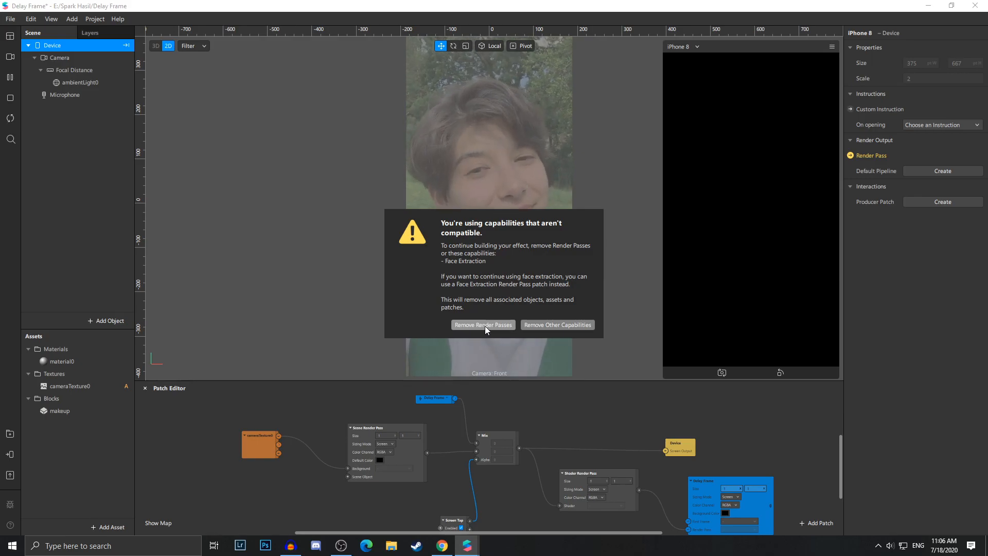
click(503, 325)
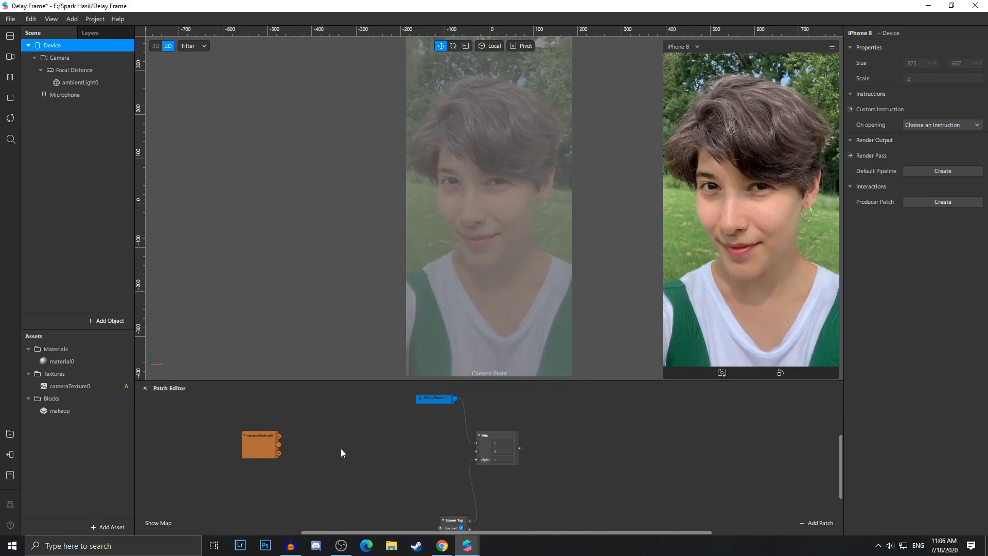
scroll(364, 477, up, 2)
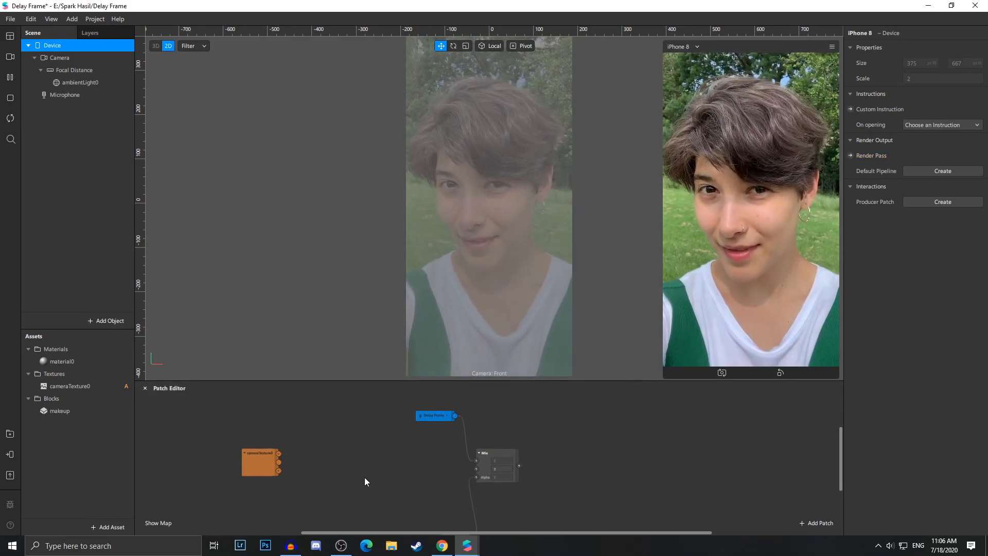
Place the makeup block in the scene under Focal Distance and enlarge the simulator preview.
click(88, 410)
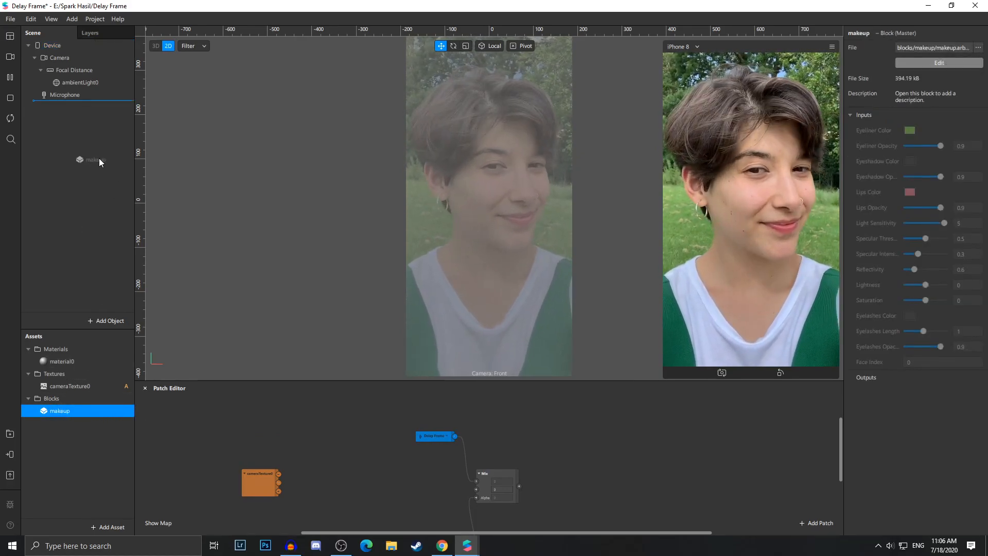
drag(99, 162, 77, 97)
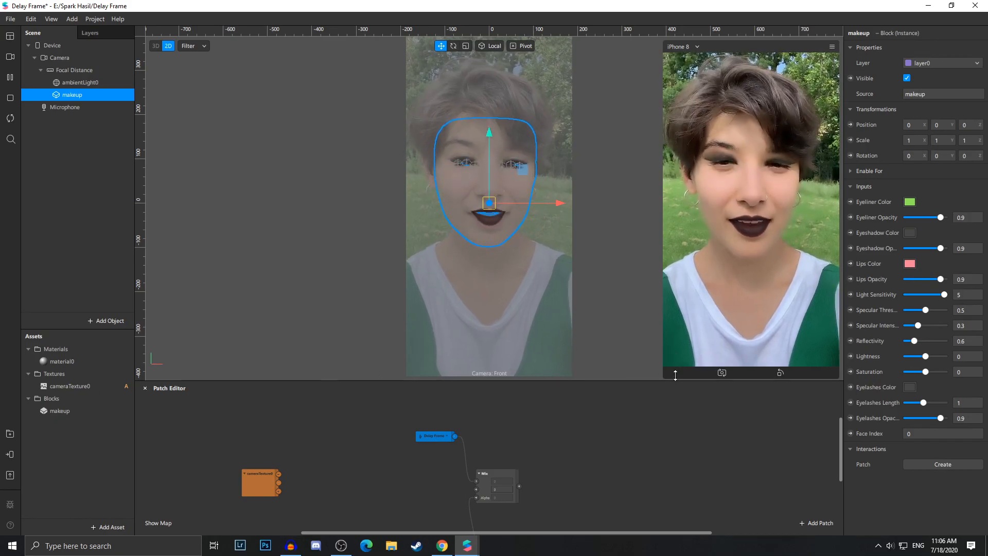
drag(674, 375, 608, 487)
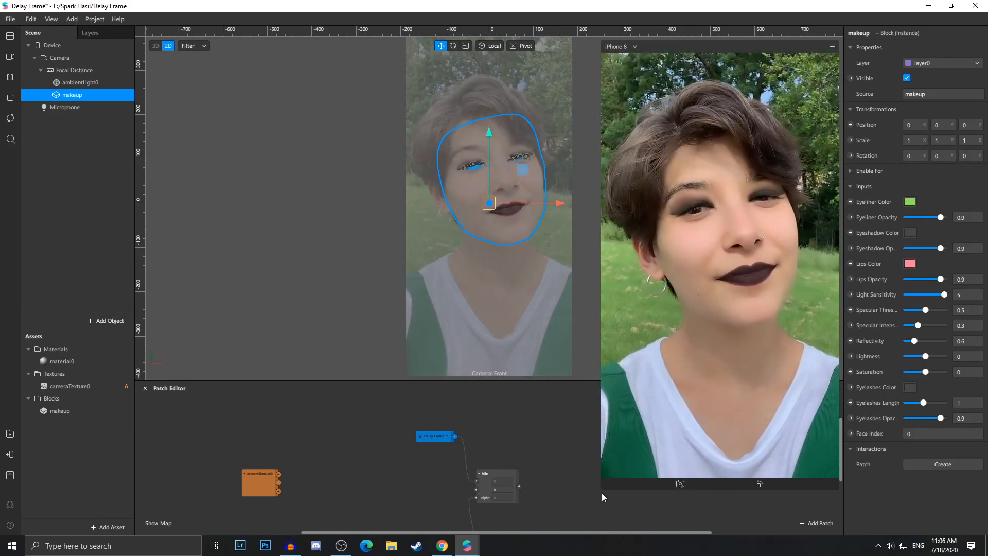
Set the makeup block's Eyeshadow Opacity and Eyeliner Opacity to 1.
drag(940, 248, 981, 252)
mouse_move(941, 218)
mouse_down()
mouse_move(913, 218)
mouse_move(952, 224)
mouse_up()
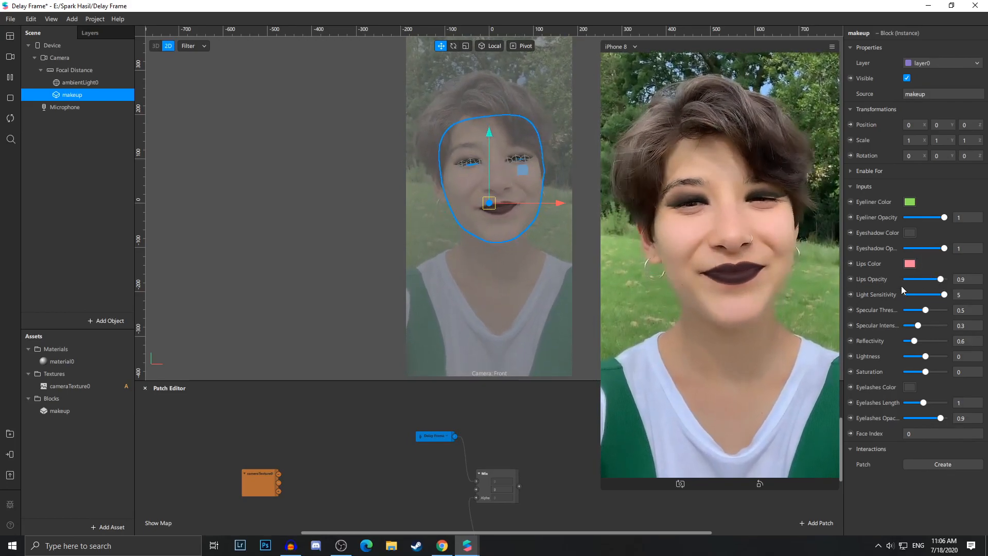
Set the makeup block's Lips Opacity to 0.91781 and choose red #ff0004 as its Lips Color.
mouse_move(941, 279)
mouse_down()
mouse_move(894, 279)
mouse_move(941, 278)
mouse_up()
click(909, 263)
click(564, 213)
drag(560, 209, 489, 157)
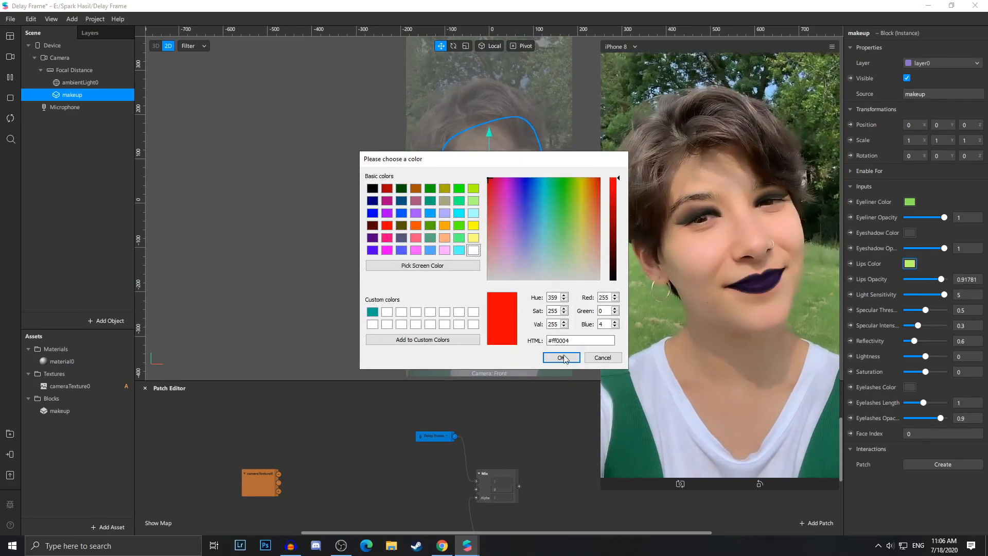
click(561, 357)
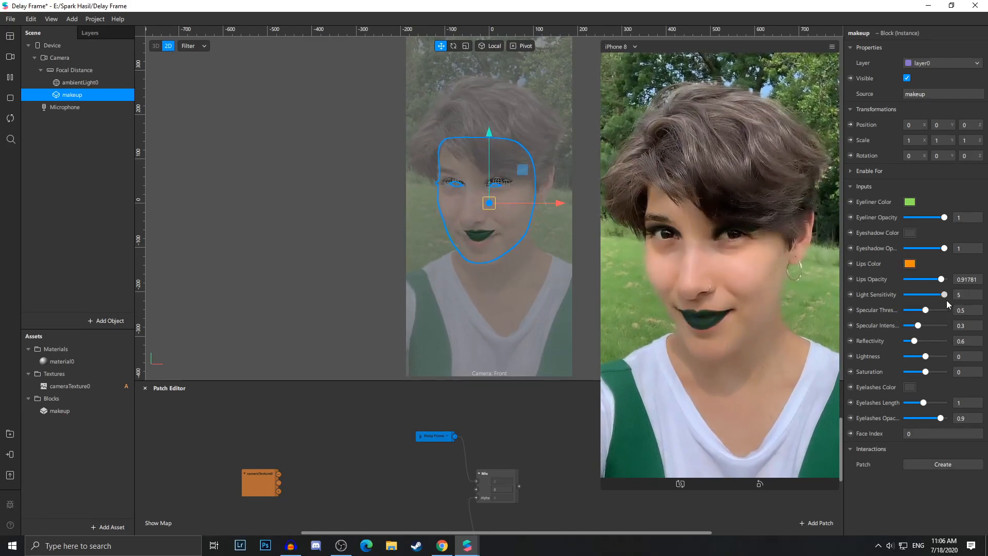
Set Light Sensitivity 3.21918, Specular Threshold 0.69863, Specular Intensity 0.78082, Reflectivity 1.60274, Lightness 0.17808, Saturation 0.34247, Eyelashes Length 0.81644 and Eyelashes Opacity 0.75342.
drag(953, 301, 934, 309)
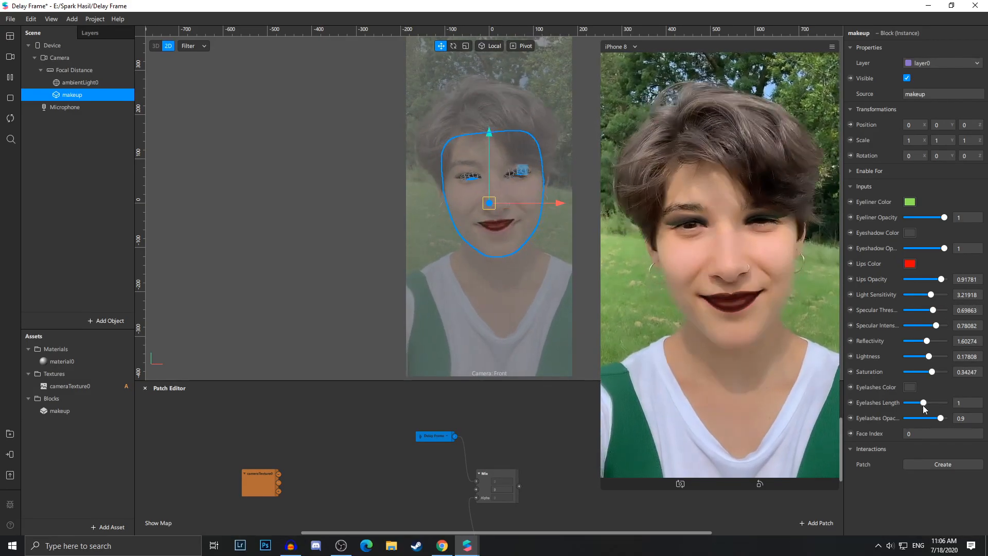
drag(924, 403, 935, 417)
Reduce the makeup block's Eyeliner Opacity to 0.50685 and its Eyeshadow Opacity to 0.61644.
drag(943, 252, 915, 252)
mouse_move(944, 218)
mouse_down()
mouse_move(924, 221)
mouse_move(942, 220)
mouse_up()
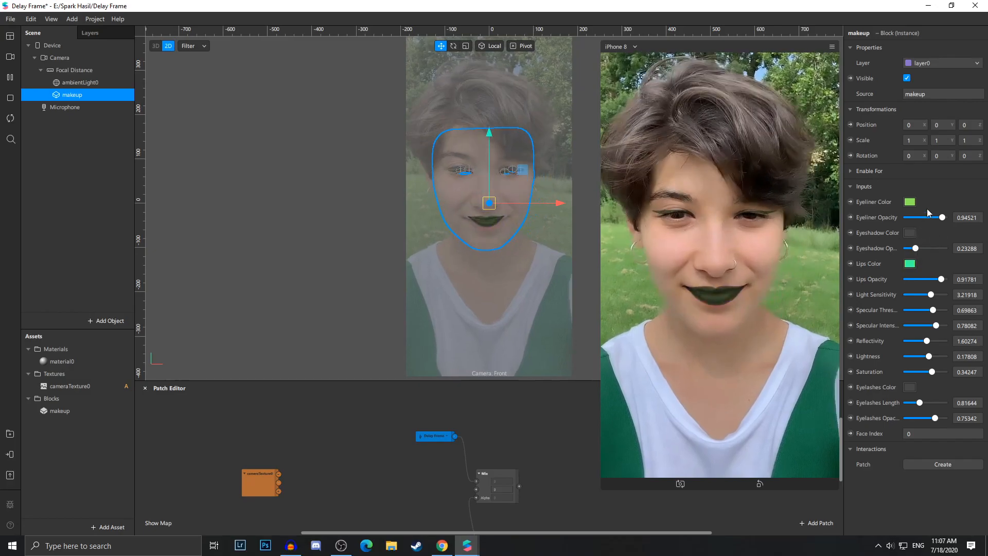
drag(942, 217, 930, 248)
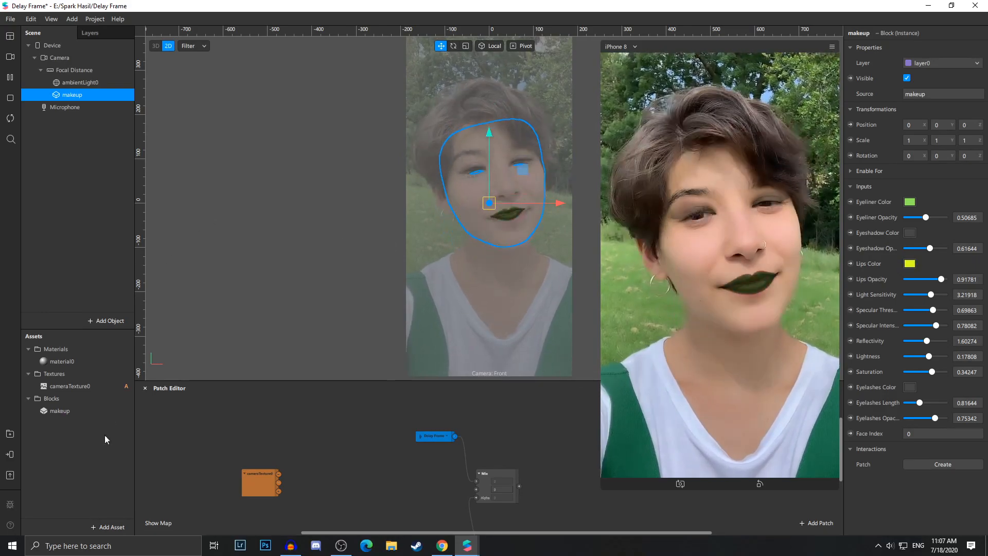
Browse the Blocks category of the AR Library, examine the Line and Axis block pages, and close the library.
click(108, 527)
click(169, 386)
click(287, 265)
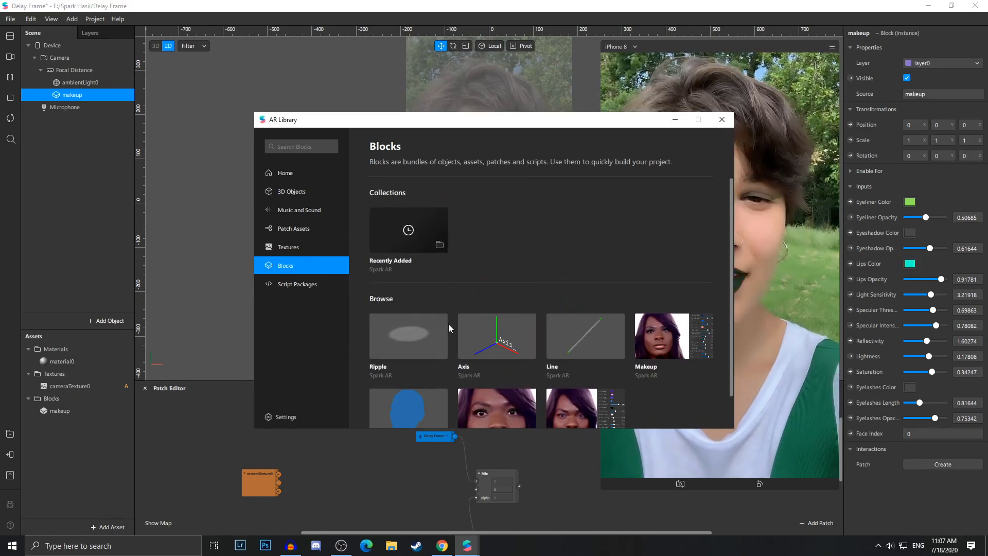
scroll(448, 322, down, 1)
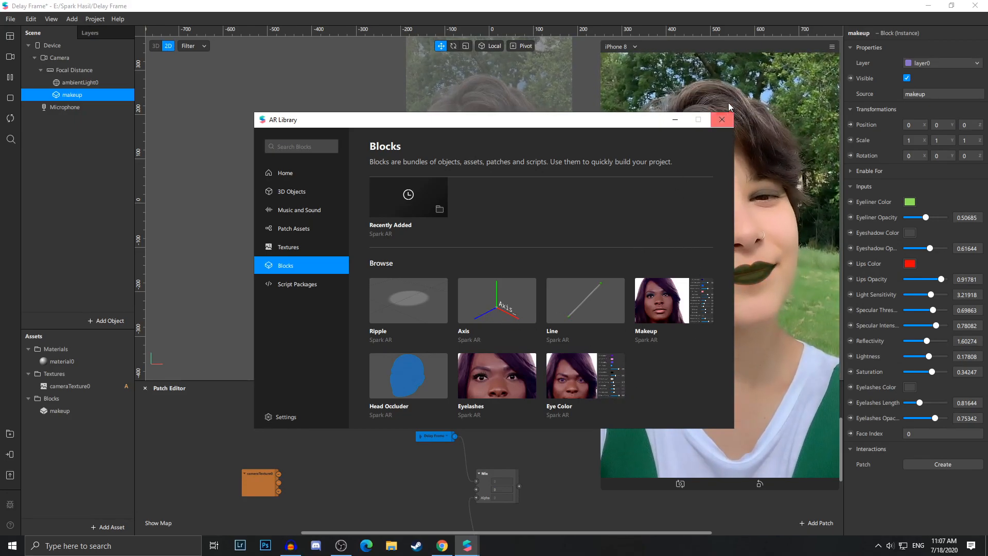
click(585, 298)
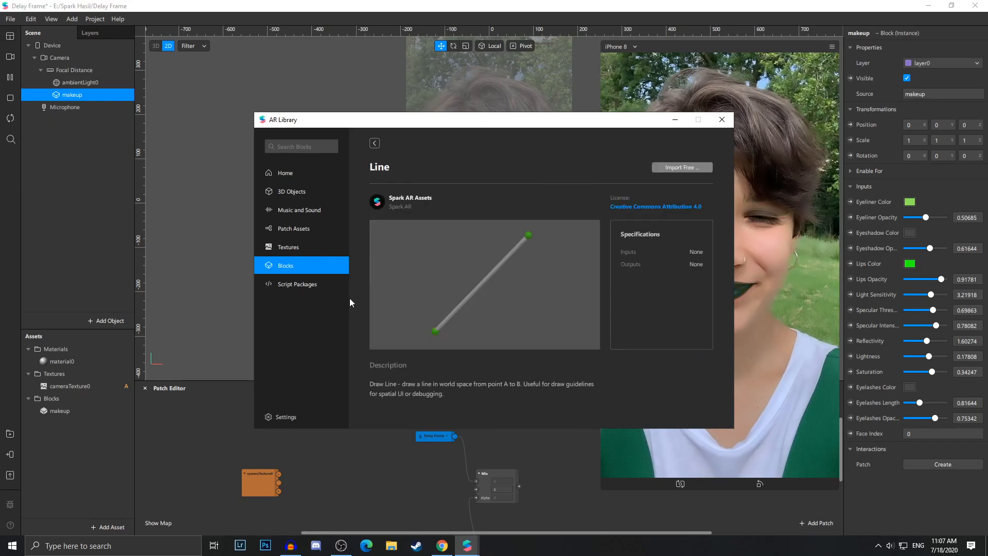
click(375, 144)
click(509, 340)
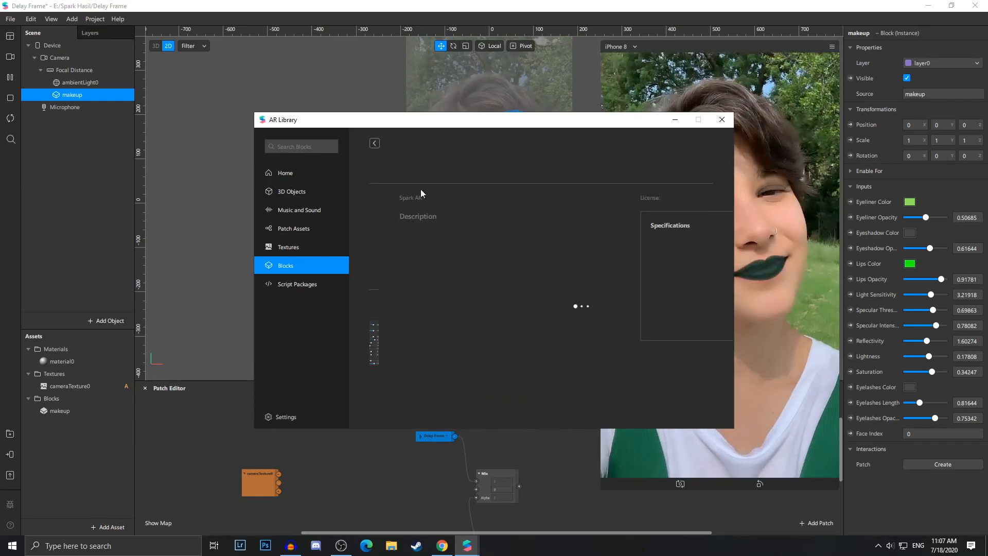
click(374, 143)
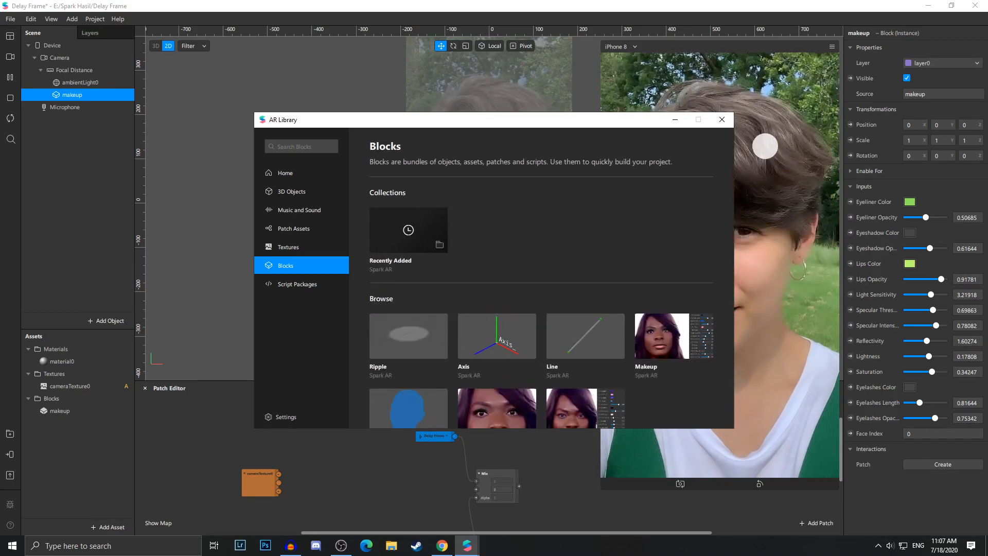
click(722, 119)
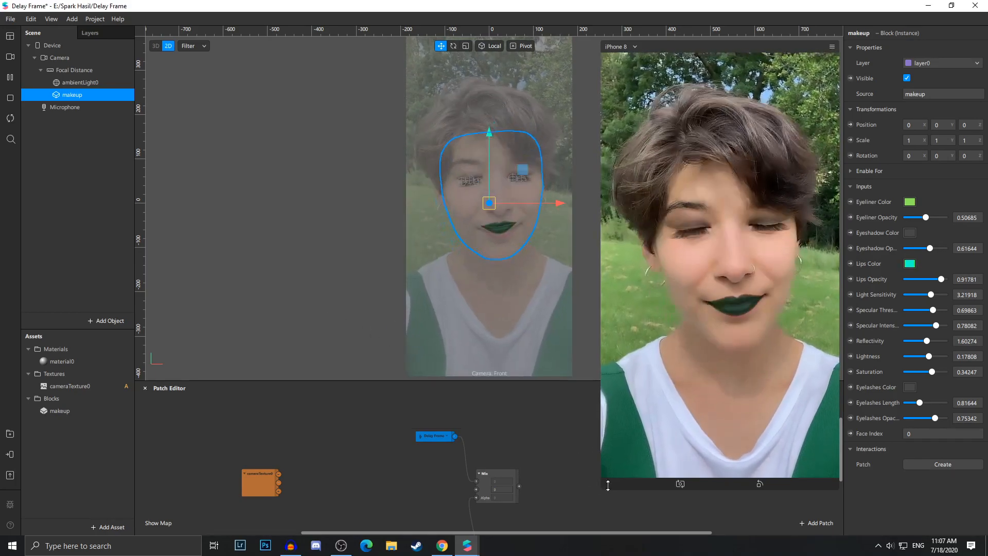
Shrink the simulator preview and stack the Delay Frame and Screen Tap patches just before the Mix patch.
drag(608, 485, 667, 346)
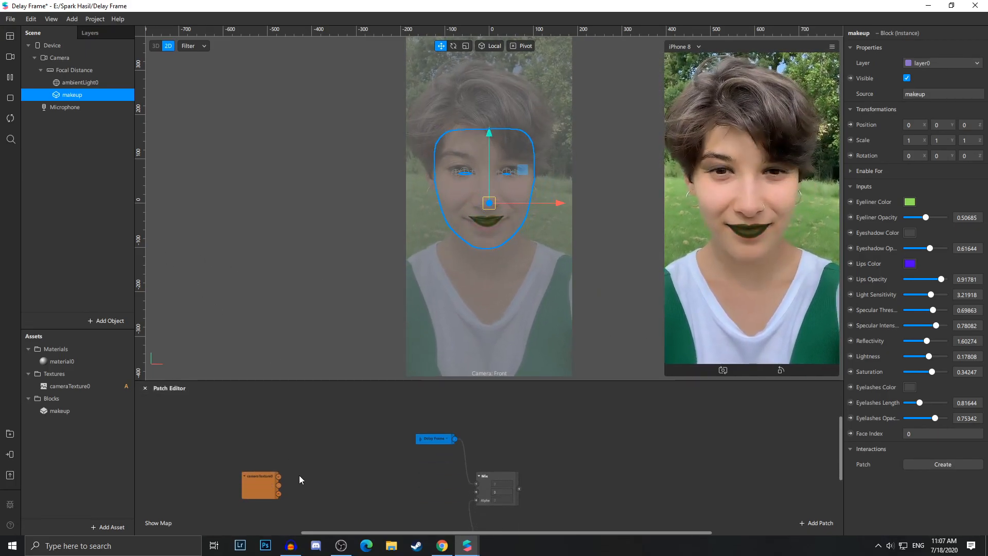
scroll(449, 464, down, 4)
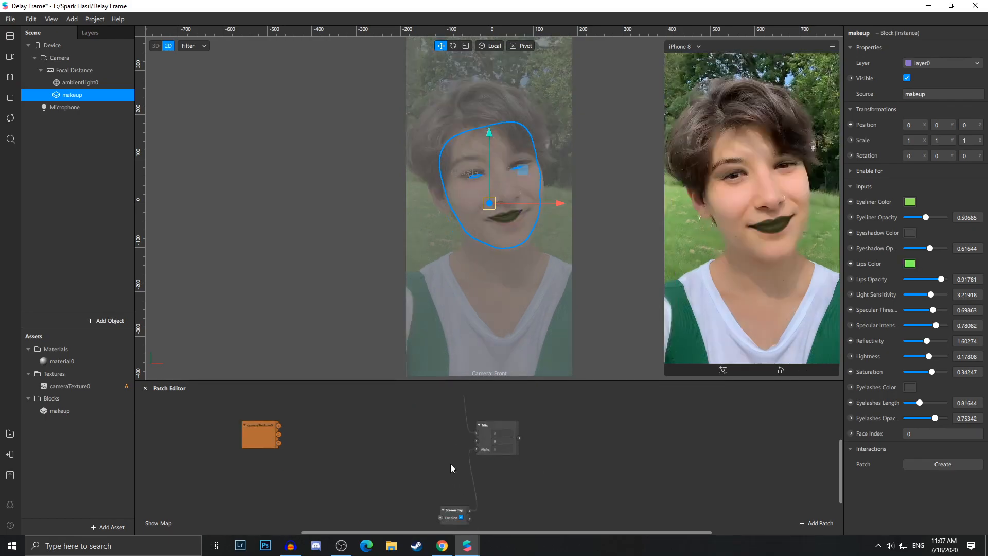
drag(452, 464, 419, 428)
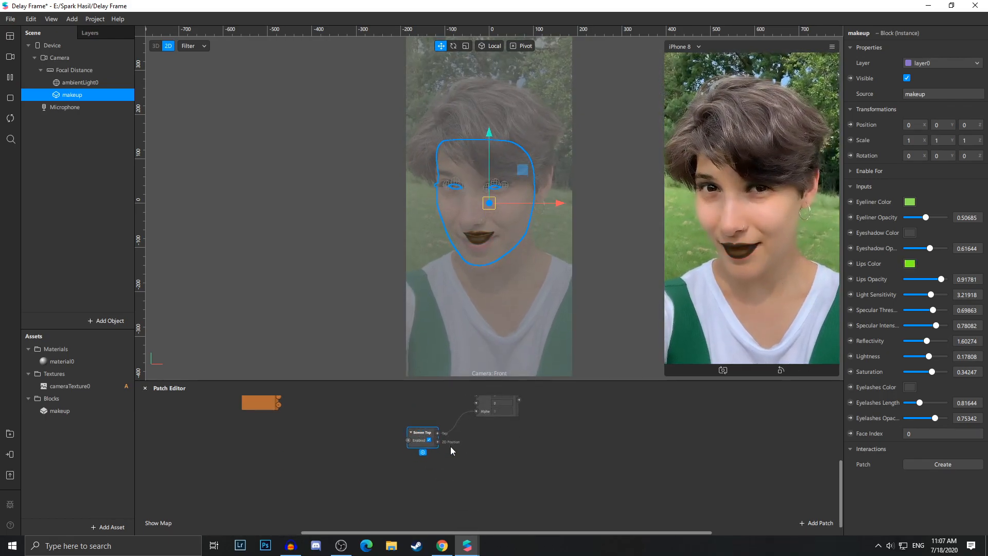
scroll(471, 458, up, 3)
drag(425, 408, 401, 446)
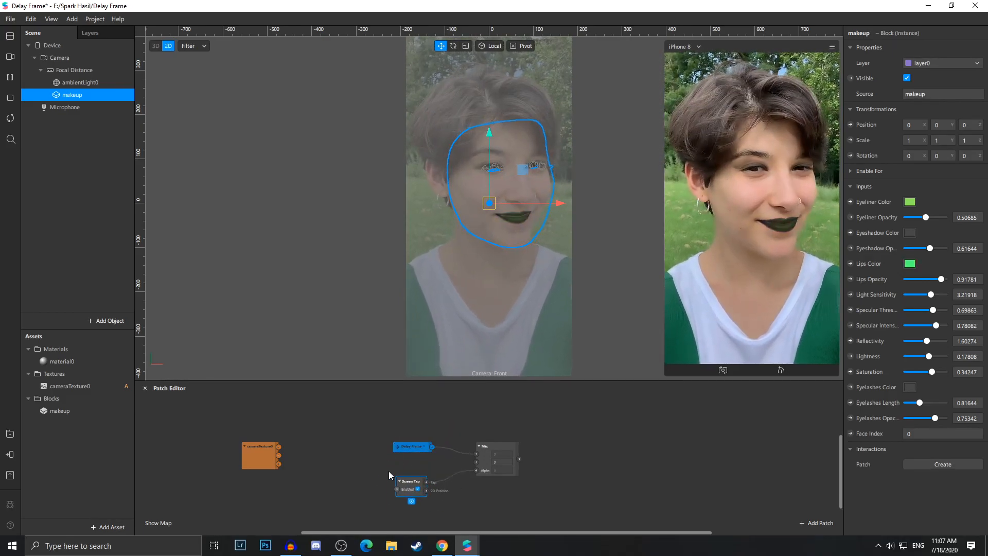
drag(401, 481, 397, 484)
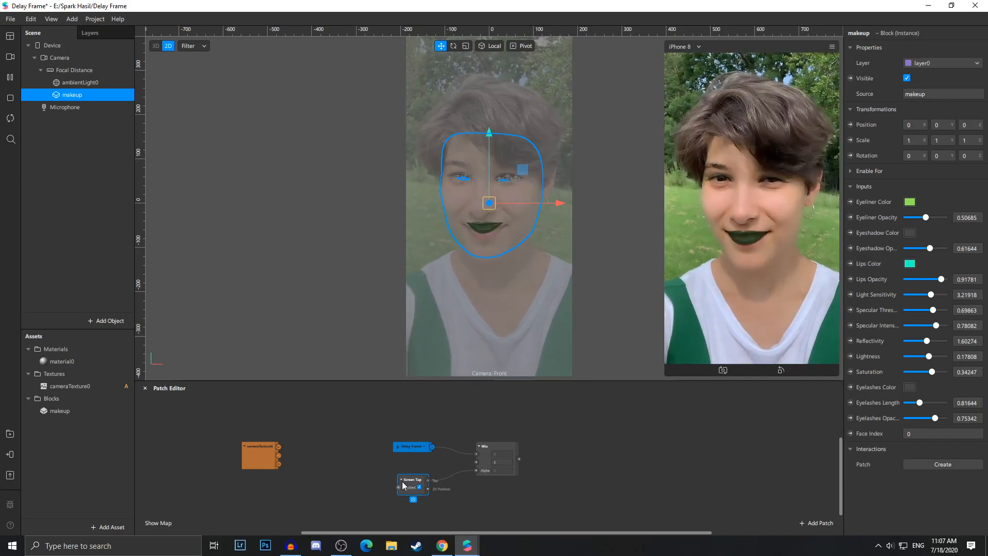
double_click(387, 458)
click(384, 470)
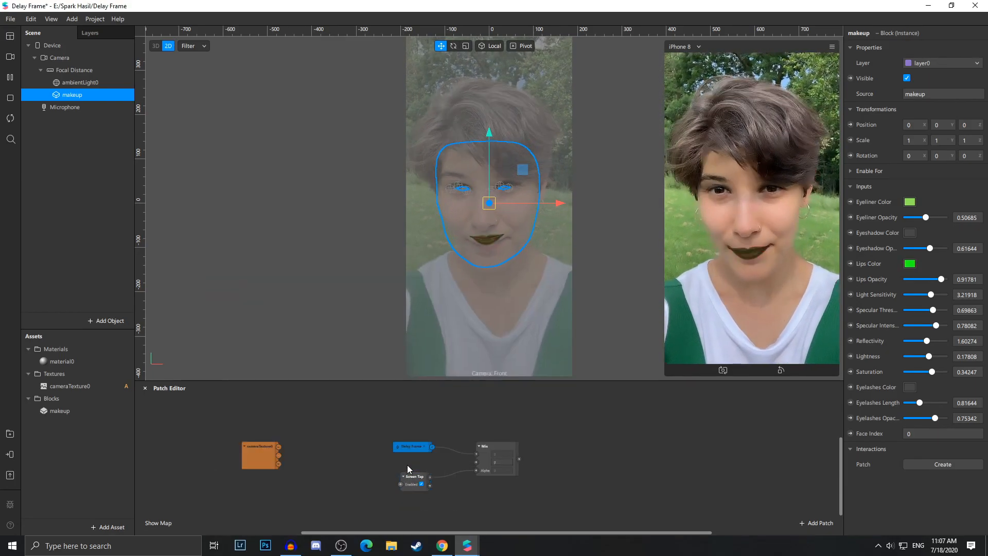